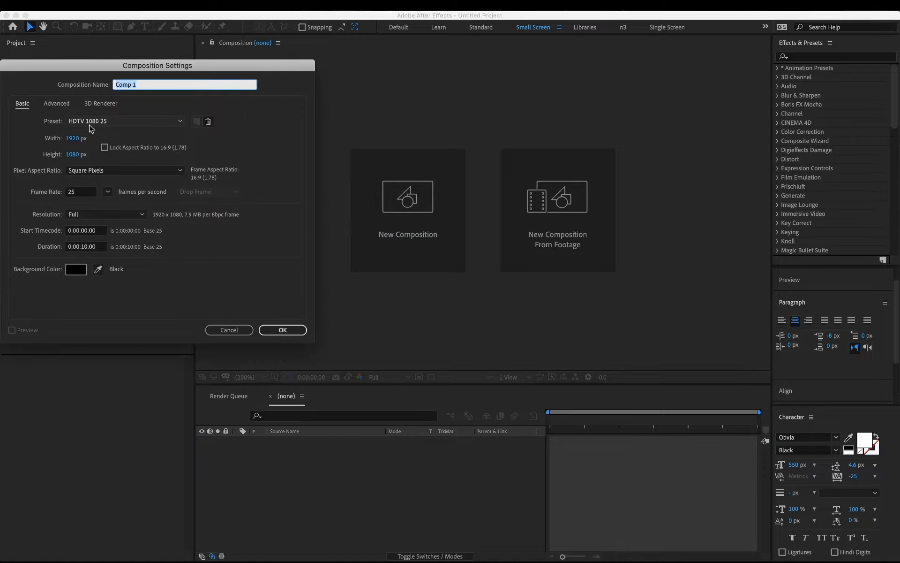
Step: Create a 1920 x 1080, 25 fps, 10-second composition and add a text layer reading "Bubbles"
{"action": "left_click", "coordinate": [281, 329]}
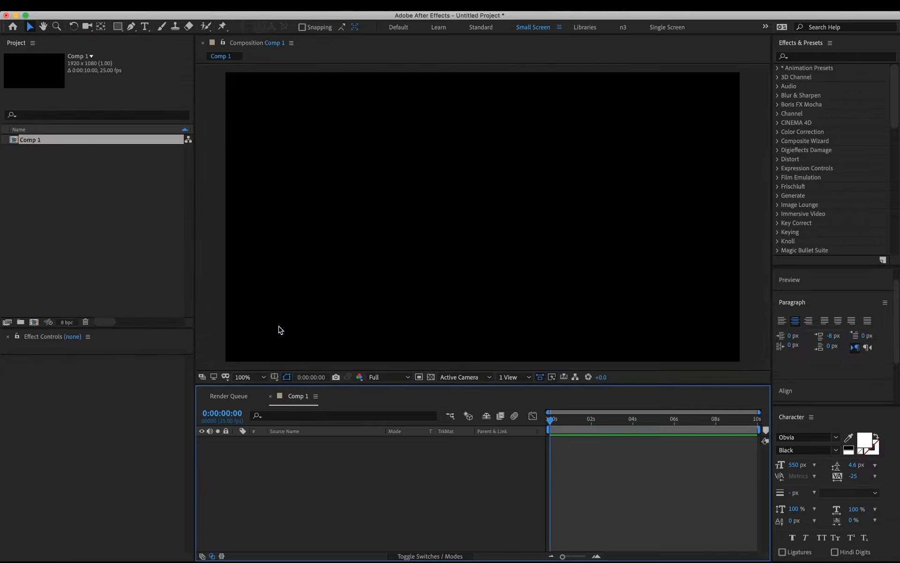
{"action": "key", "text": "super+t"}
{"action": "left_click", "coordinate": [434, 227]}
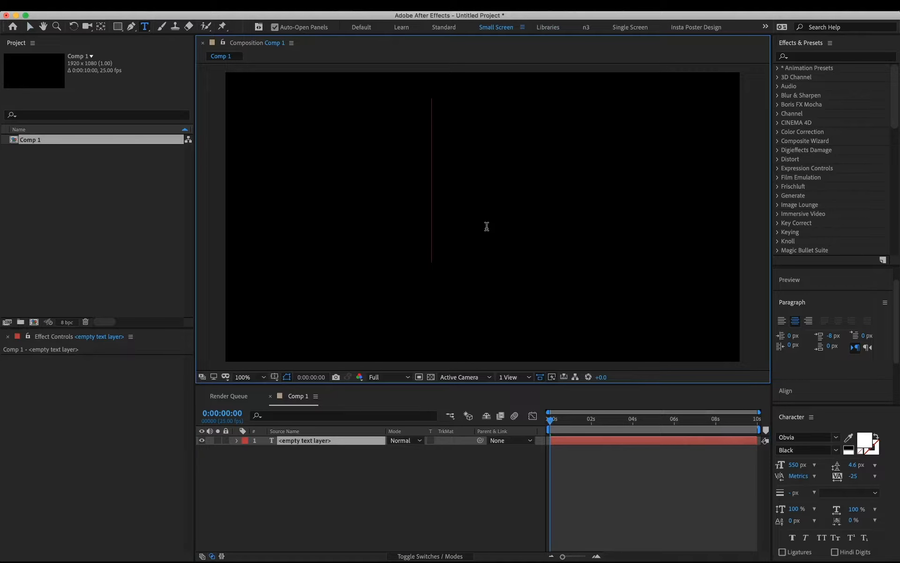
{"action": "type", "text": "Bubbles"}
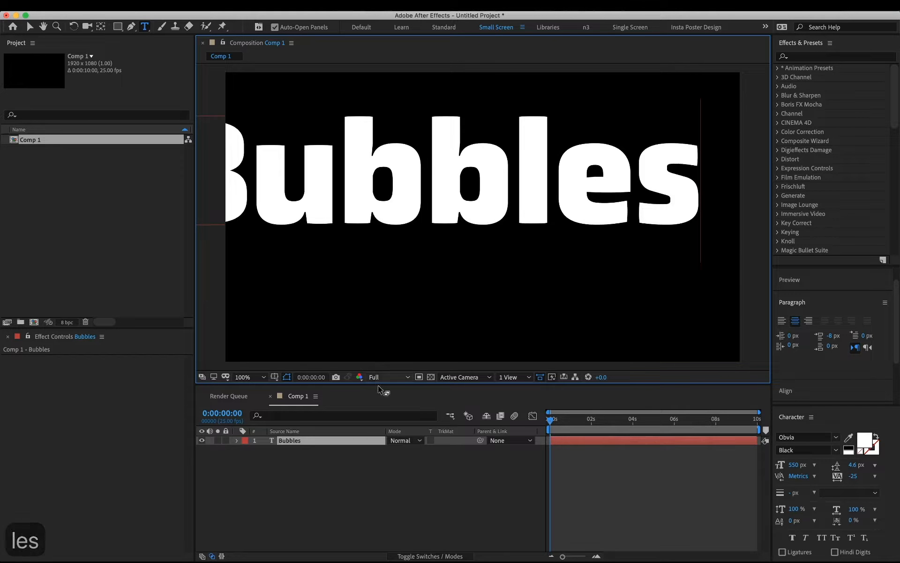
{"action": "left_click", "coordinate": [330, 463]}
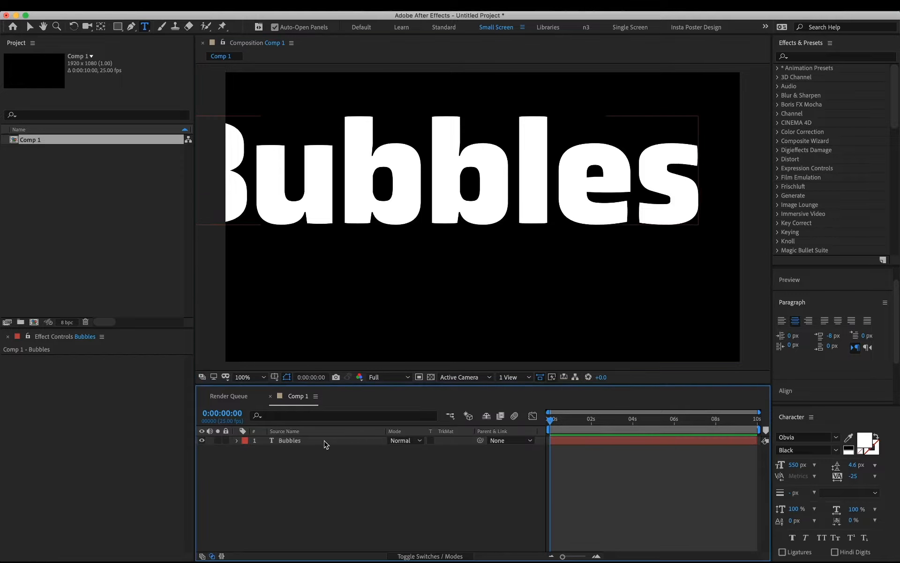
{"action": "left_click", "coordinate": [325, 443]}
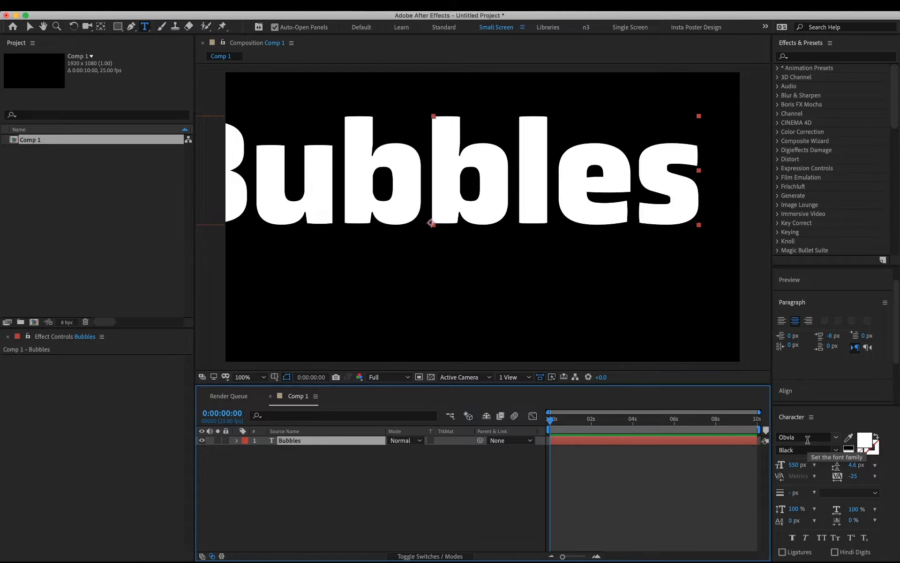
{"action": "left_click", "coordinate": [836, 437]}
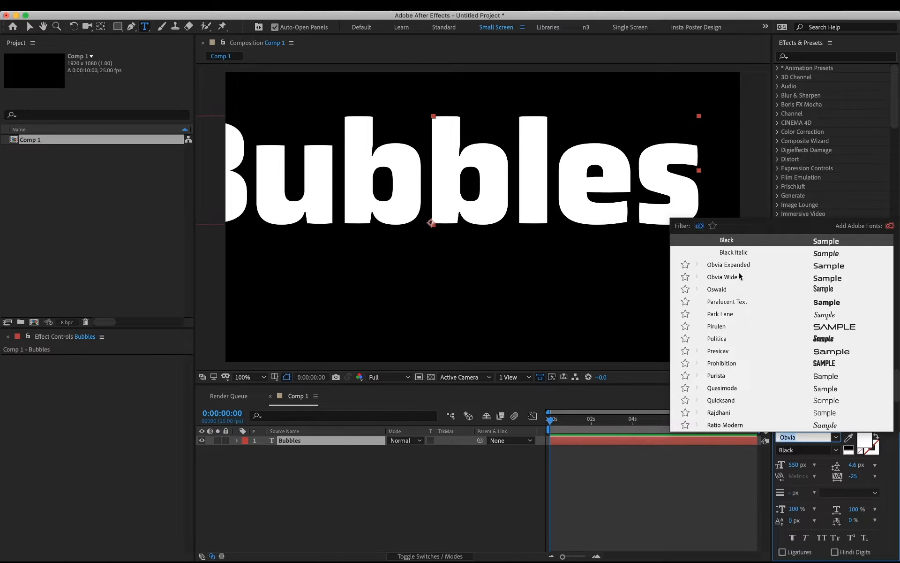
{"action": "left_click", "coordinate": [312, 439]}
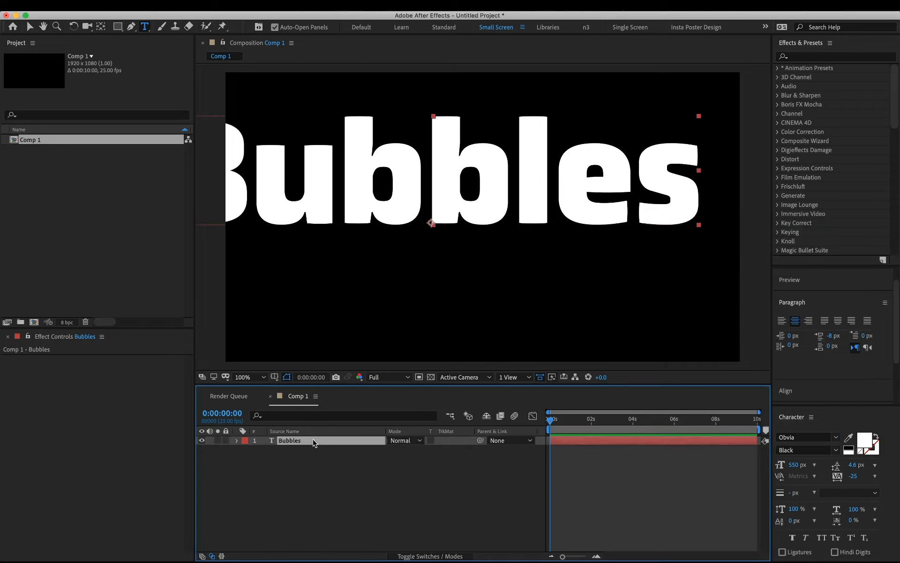
Step: Reduce the Bubbles text's font size to 392 px and move it near the middle of the frame
{"action": "key", "text": "v"}
{"action": "left_click_drag", "start_coordinate": [452, 181], "coordinate": [496, 226]}
{"action": "left_click_drag", "start_coordinate": [801, 472], "coordinate": [711, 466]}
{"action": "left_click", "coordinate": [524, 209]}
{"action": "left_click_drag", "start_coordinate": [525, 211], "coordinate": [537, 211]}
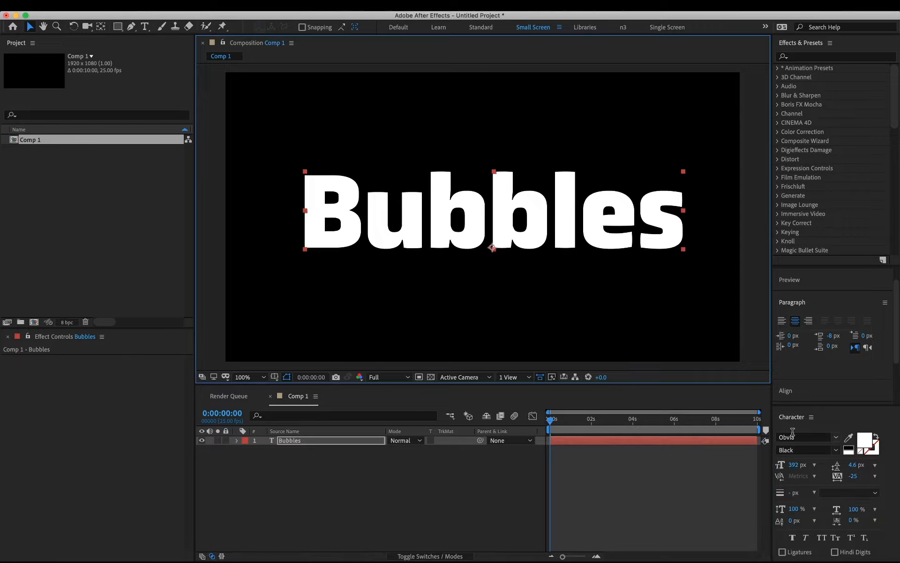
Step: Set the Bubbles text layer's font size to 350 px
{"action": "left_click", "coordinate": [800, 473]}
{"action": "left_click", "coordinate": [386, 441]}
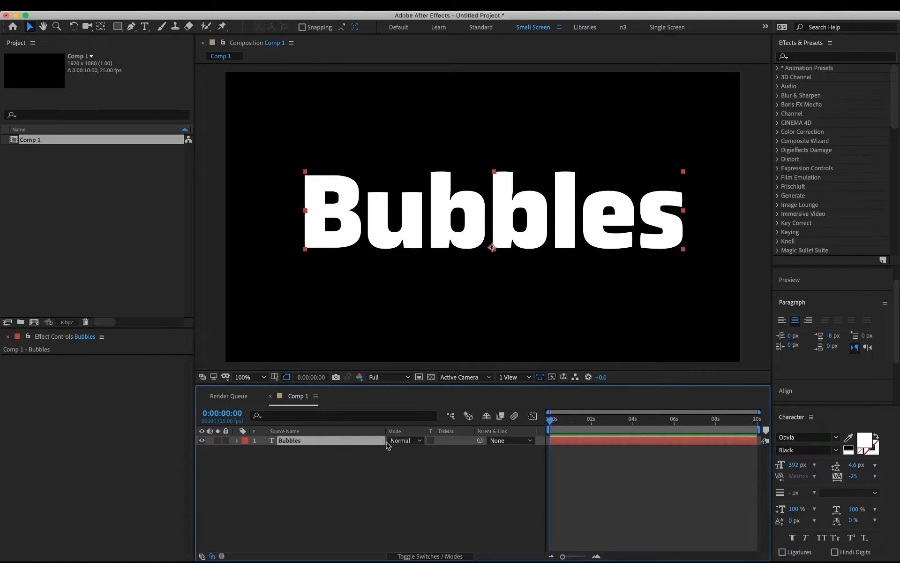
{"action": "left_click", "coordinate": [798, 464]}
{"action": "type", "text": "350"}
{"action": "key", "text": "Return"}
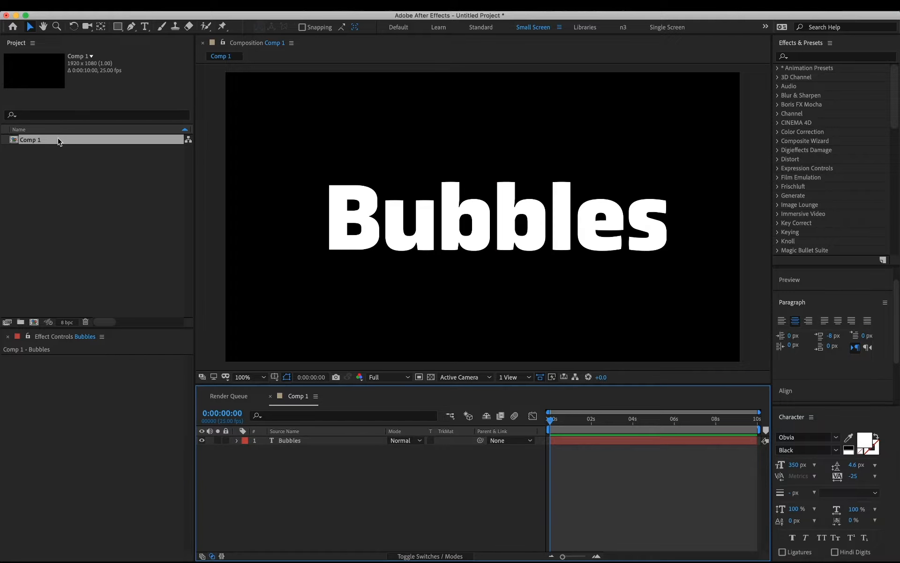
Step: Rename the composition containing the Bubbles text as txt
{"action": "left_click", "coordinate": [59, 141]}
{"action": "key", "text": "Return"}
{"action": "type", "text": "txt"}
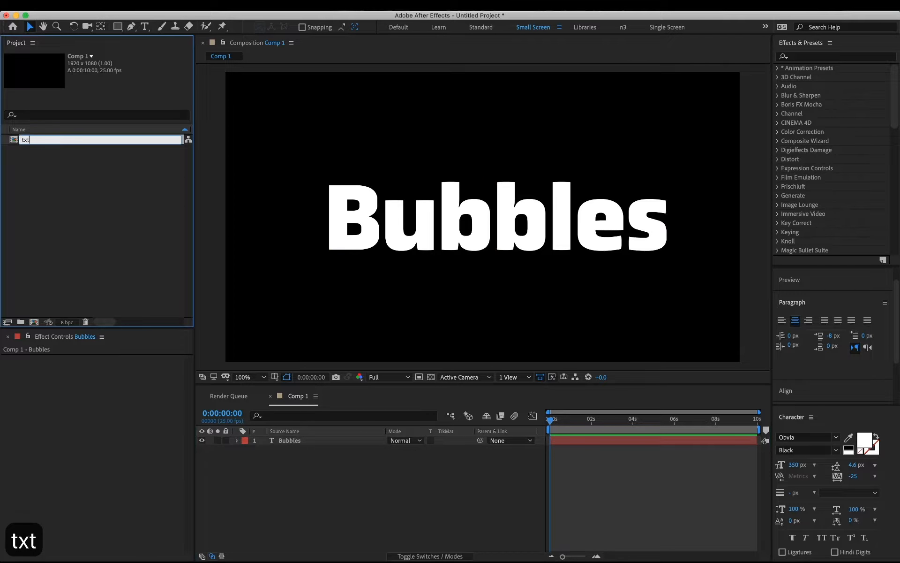
{"action": "key", "text": "Return"}
{"action": "left_click", "coordinate": [70, 277]}
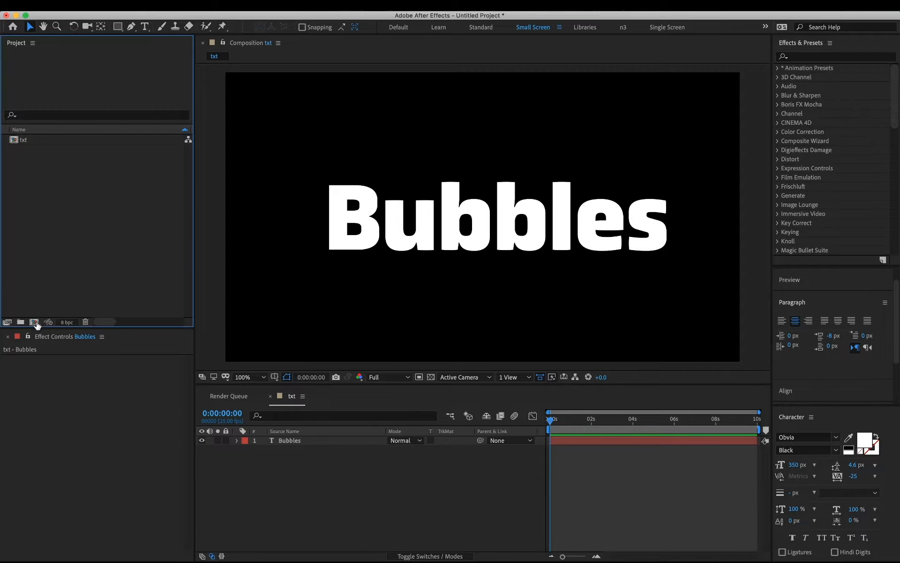
Step: Create a second composition named Displace with the HDTV 1080 25 preset and a 10-second duration
{"action": "left_click", "coordinate": [35, 322]}
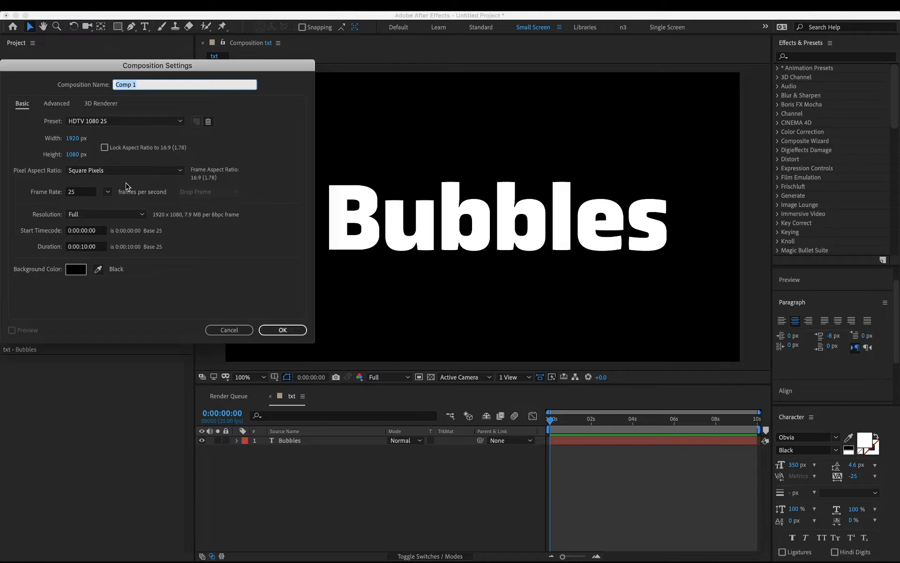
{"action": "type", "text": "Displace"}
{"action": "key", "text": "Return"}
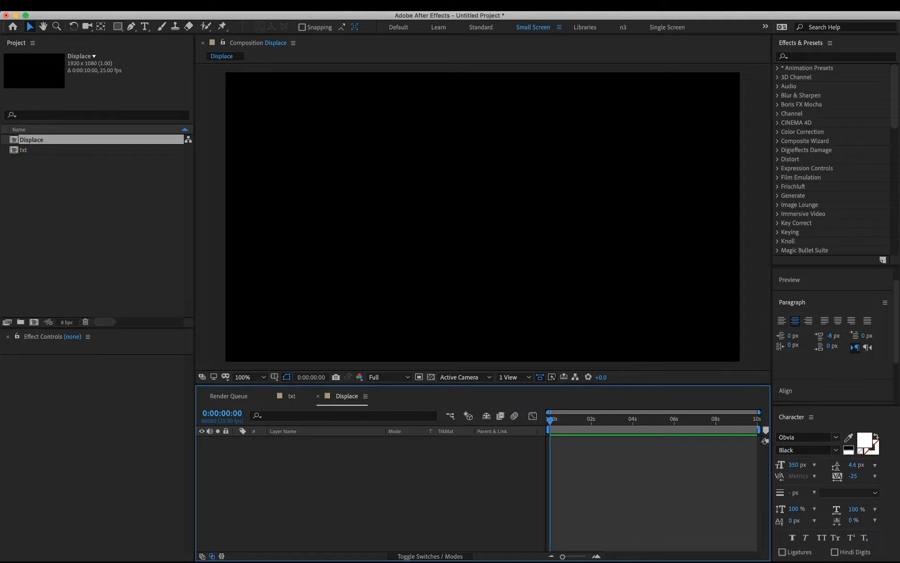
Step: Add a full-frame black solid layer to the Displace composition
{"action": "left_click", "coordinate": [190, 6]}
{"action": "mouse_move", "coordinate": [208, 17]}
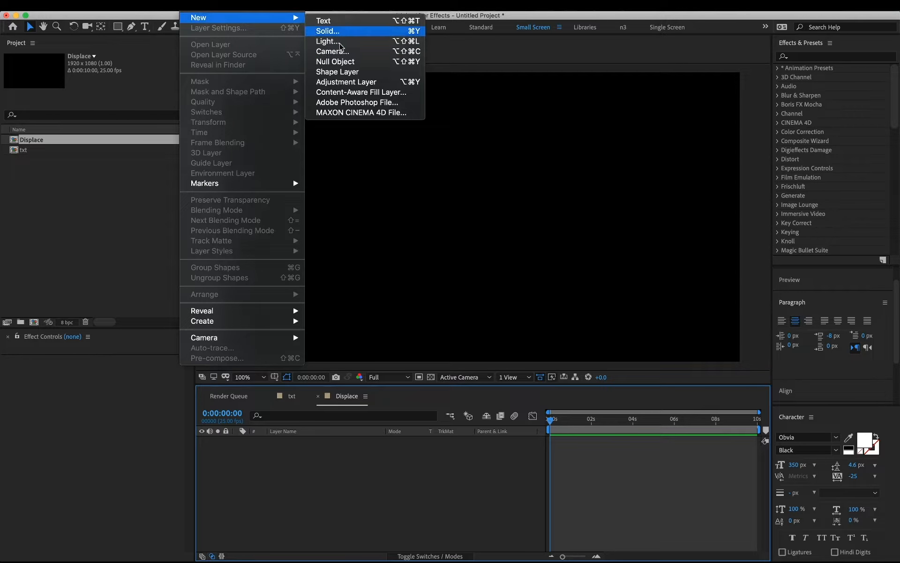
{"action": "left_click", "coordinate": [328, 31]}
{"action": "left_click", "coordinate": [207, 268]}
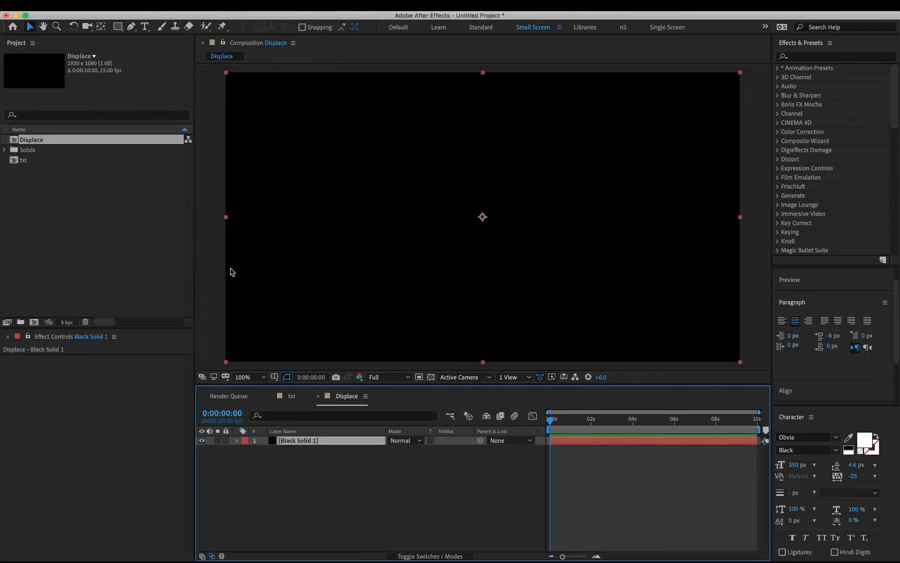
Step: Apply Gradient Ramp to the black solid, starting at about -38, 96 and ending at about 1962, 914, both just outside the frame
{"action": "left_click", "coordinate": [812, 57]}
{"action": "type", "text": "ramp"}
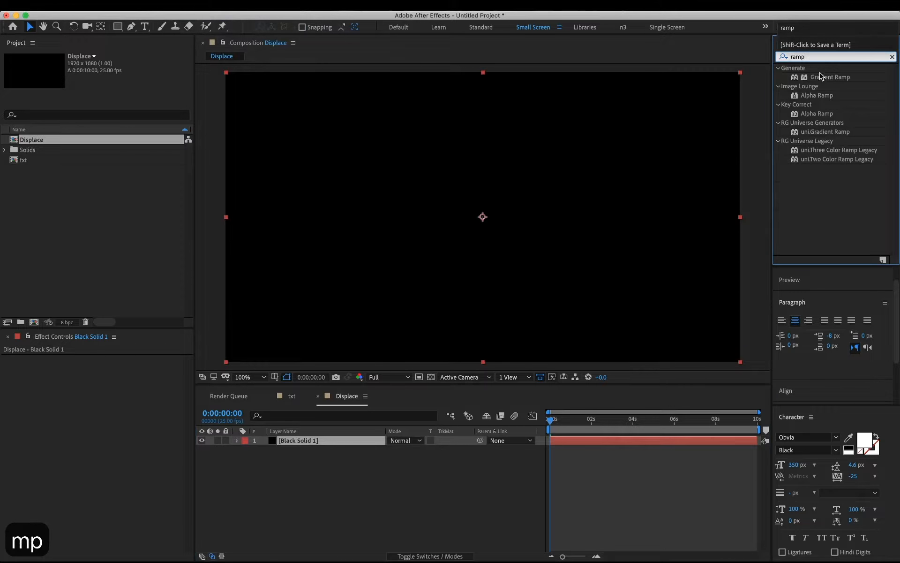
{"action": "double_click", "coordinate": [821, 77]}
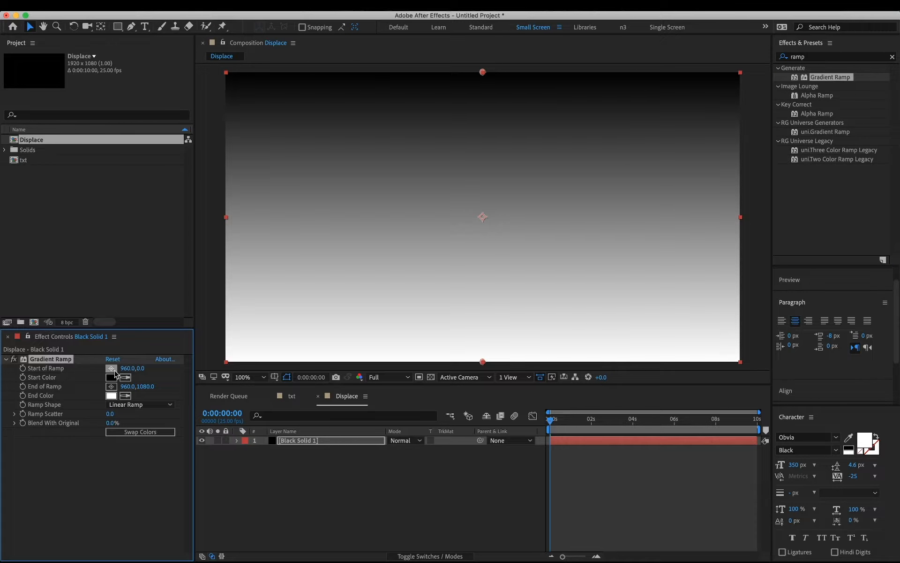
{"action": "left_click", "coordinate": [113, 369]}
{"action": "left_click", "coordinate": [215, 98]}
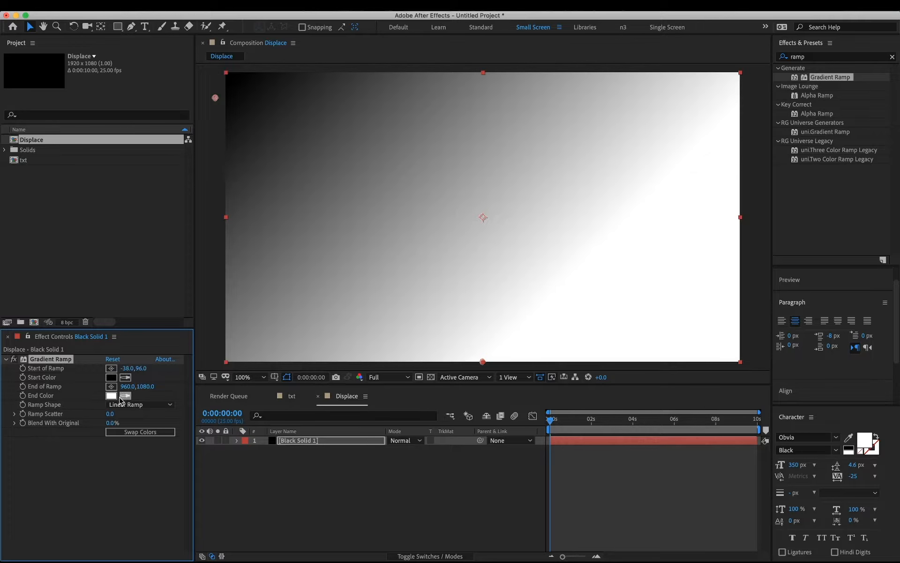
{"action": "left_click", "coordinate": [113, 387]}
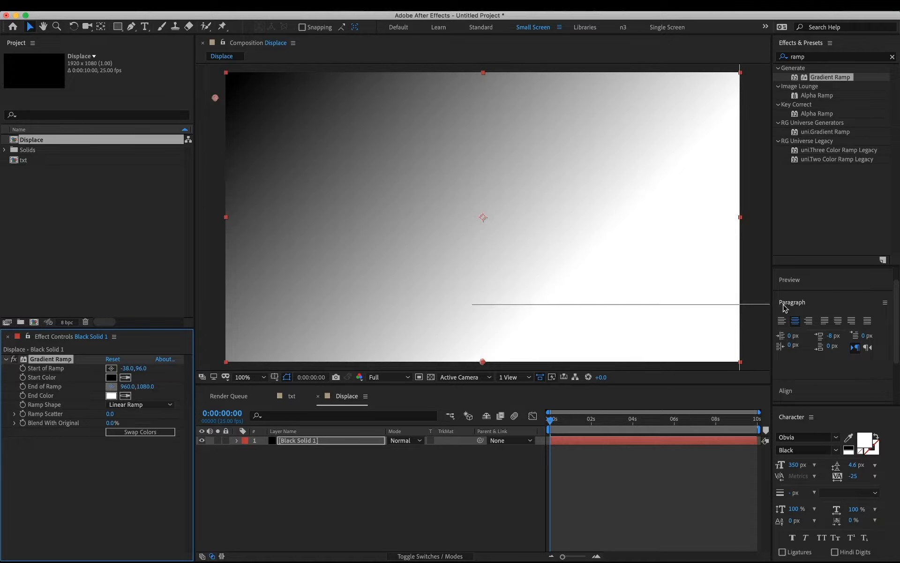
{"action": "left_click", "coordinate": [751, 317]}
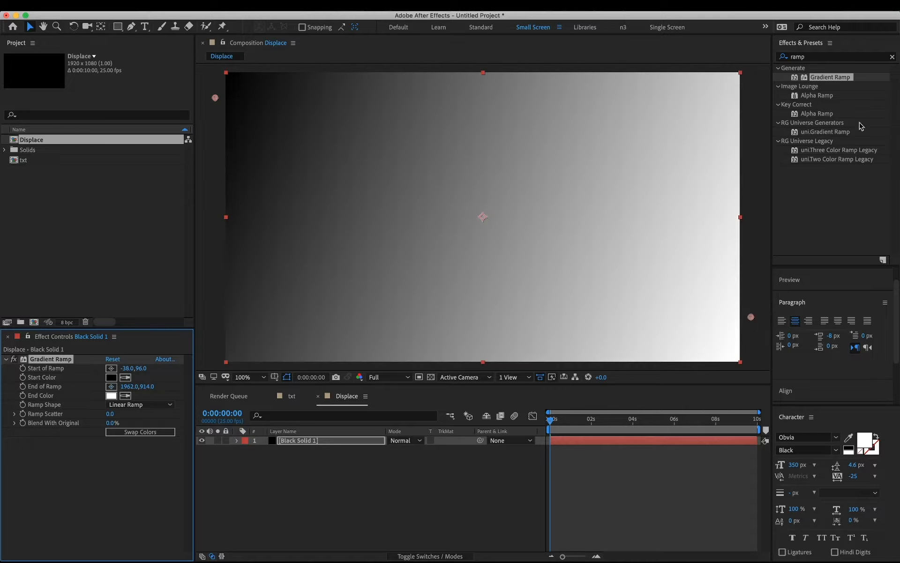
Step: Apply Colorama to the black solid and set its output cycle palette to Ramp Grey
{"action": "left_click", "coordinate": [805, 57]}
{"action": "type", "text": "colo"}
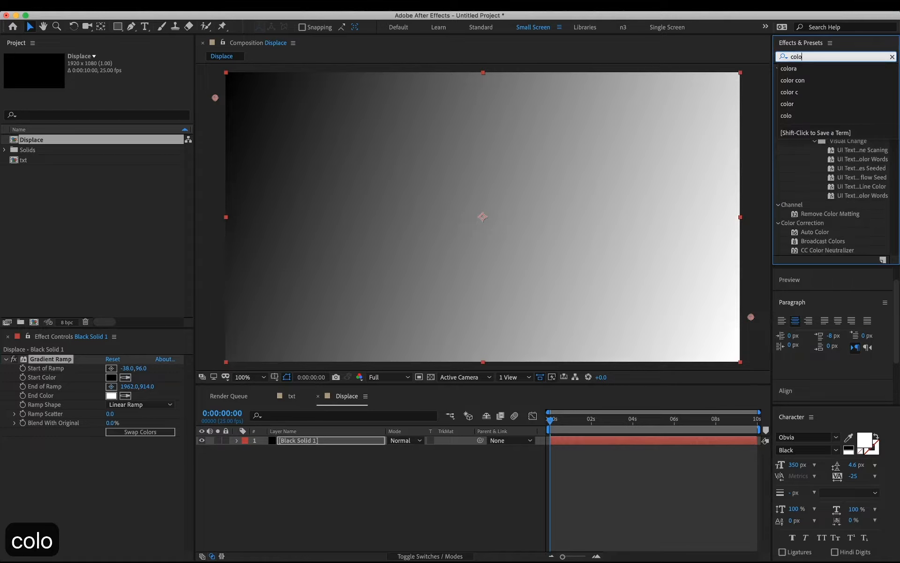
{"action": "type", "text": "ra"}
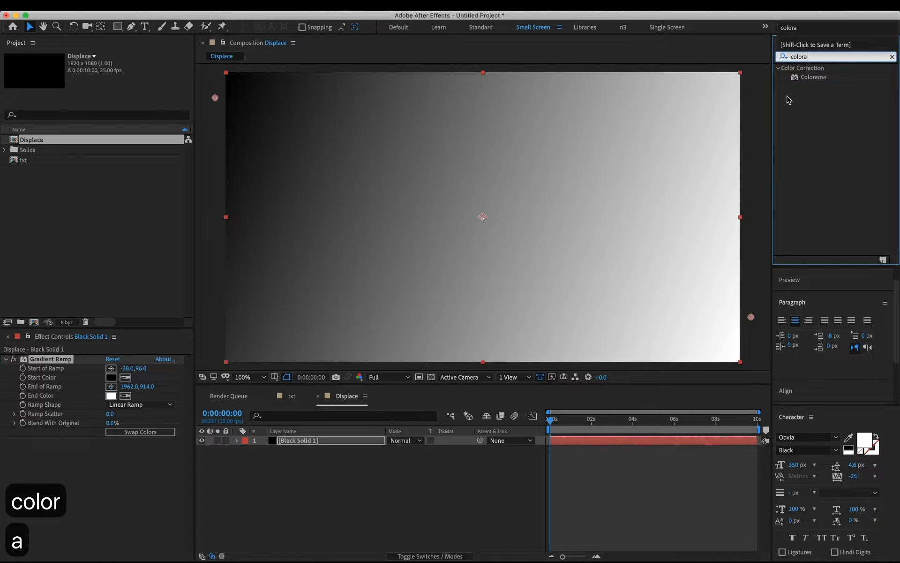
{"action": "double_click", "coordinate": [814, 78]}
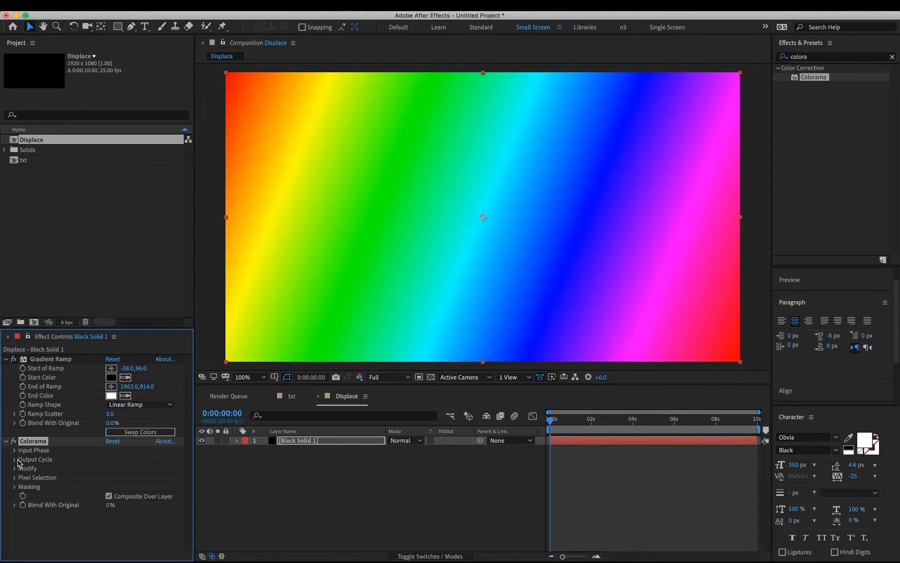
{"action": "left_click", "coordinate": [15, 460]}
{"action": "left_click", "coordinate": [132, 417]}
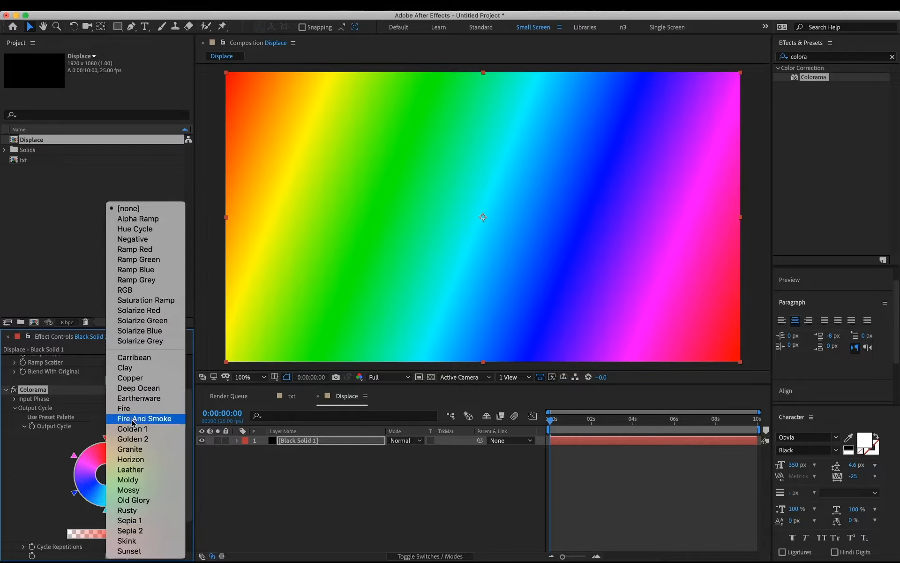
{"action": "left_click", "coordinate": [151, 279]}
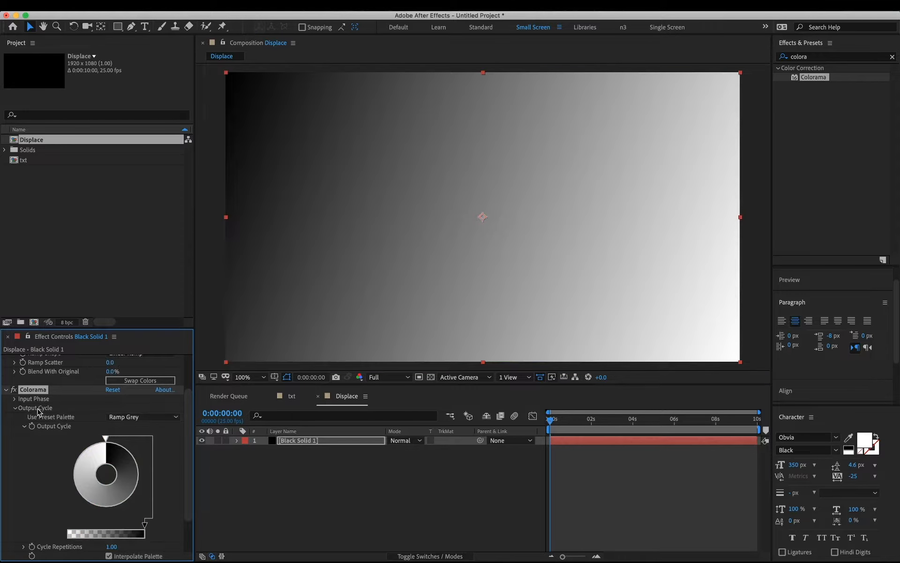
Step: Set Colorama's Cycle Repetitions to 8 to turn the gradient into repeating diagonal bands
{"action": "scroll", "coordinate": [70, 436], "scroll_direction": "down", "scroll_amount": 3}
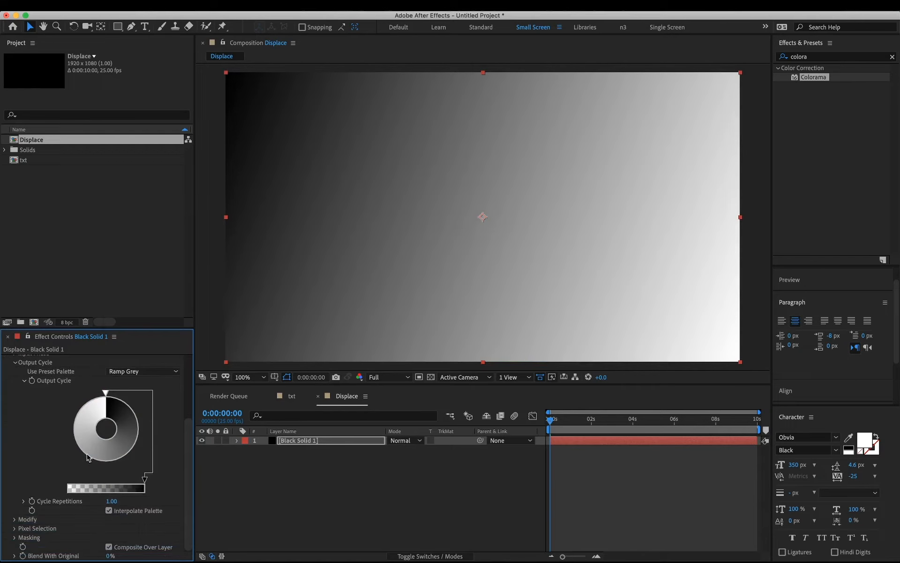
{"action": "left_click", "coordinate": [113, 501]}
{"action": "type", "text": "8"}
{"action": "left_click", "coordinate": [218, 512]}
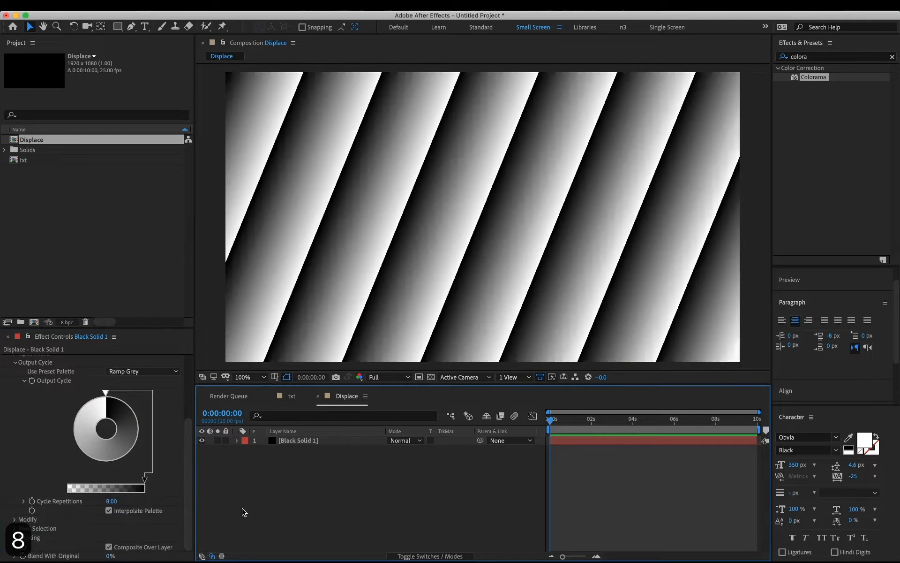
Step: Apply the Turbulent Displace effect to the black solid
{"action": "left_click", "coordinate": [813, 56]}
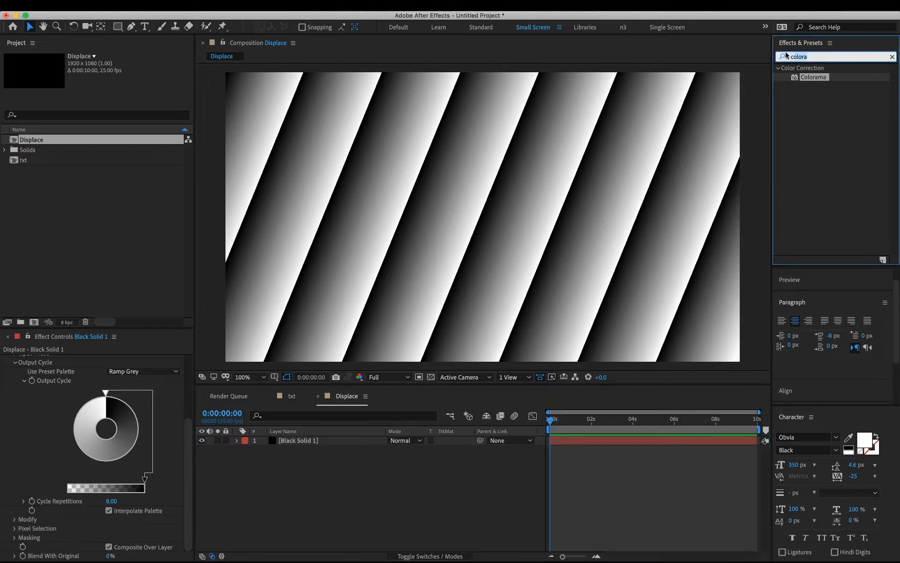
{"action": "type", "text": "turb"}
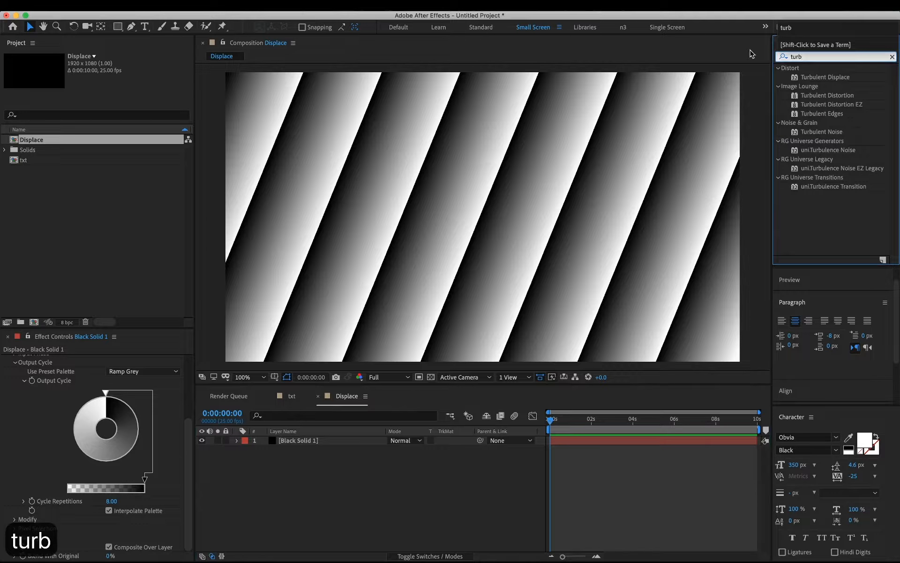
{"action": "left_click", "coordinate": [830, 78]}
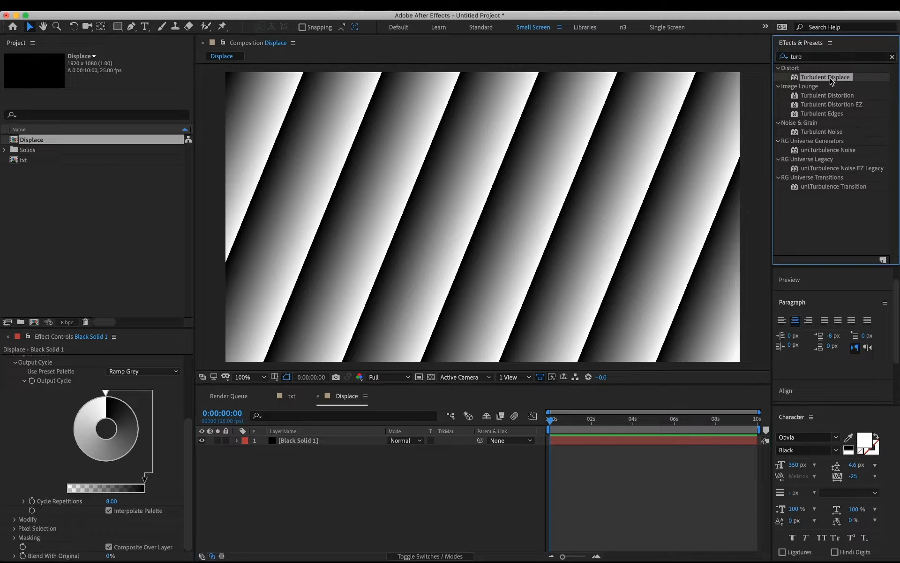
{"action": "left_click", "coordinate": [314, 439]}
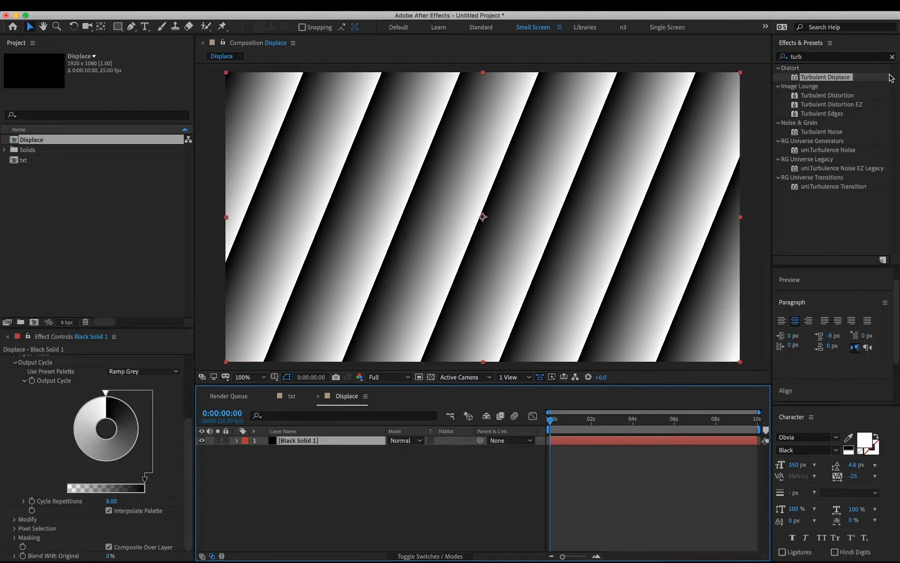
{"action": "double_click", "coordinate": [819, 78]}
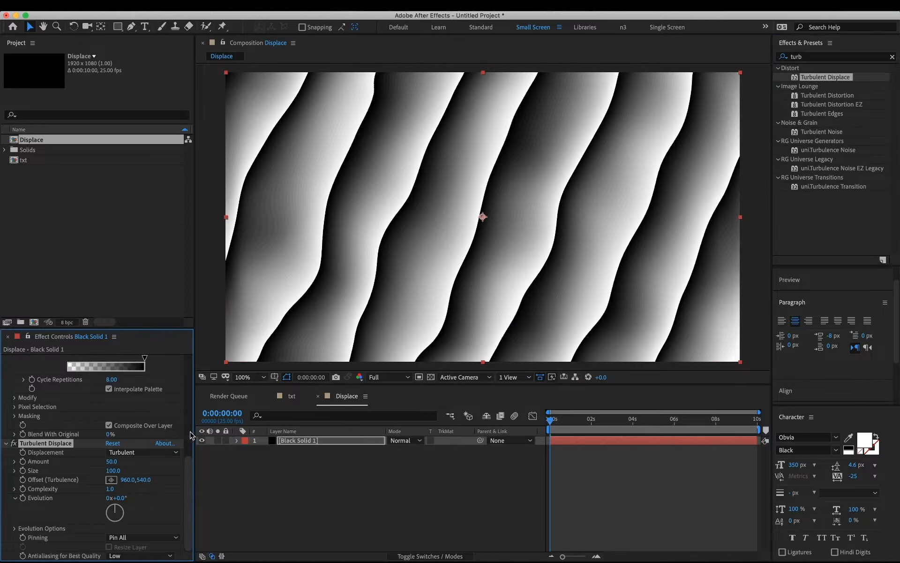
Step: Set the Turbulent Displace Amount on the black solid to 400
{"action": "left_click", "coordinate": [114, 461]}
{"action": "type", "text": "4"}
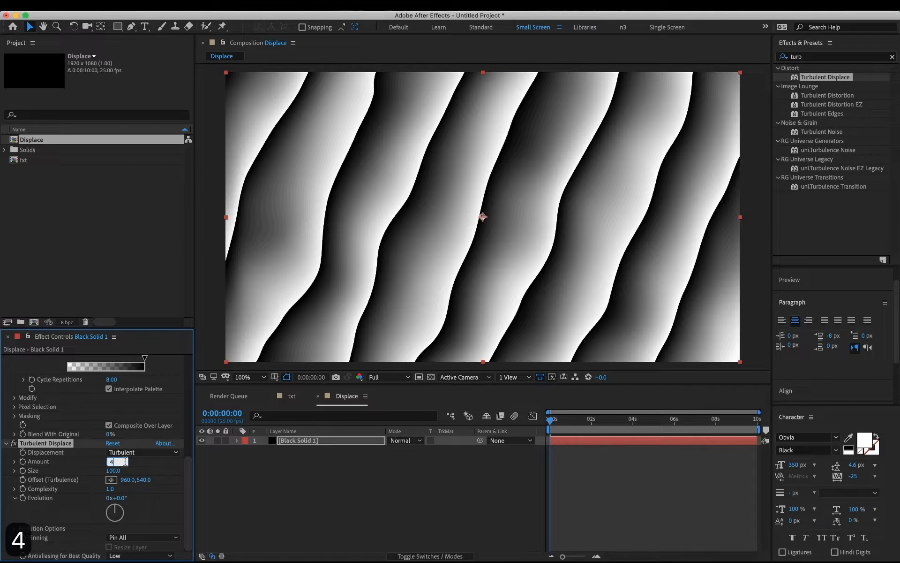
{"action": "type", "text": "00"}
{"action": "left_click", "coordinate": [153, 469]}
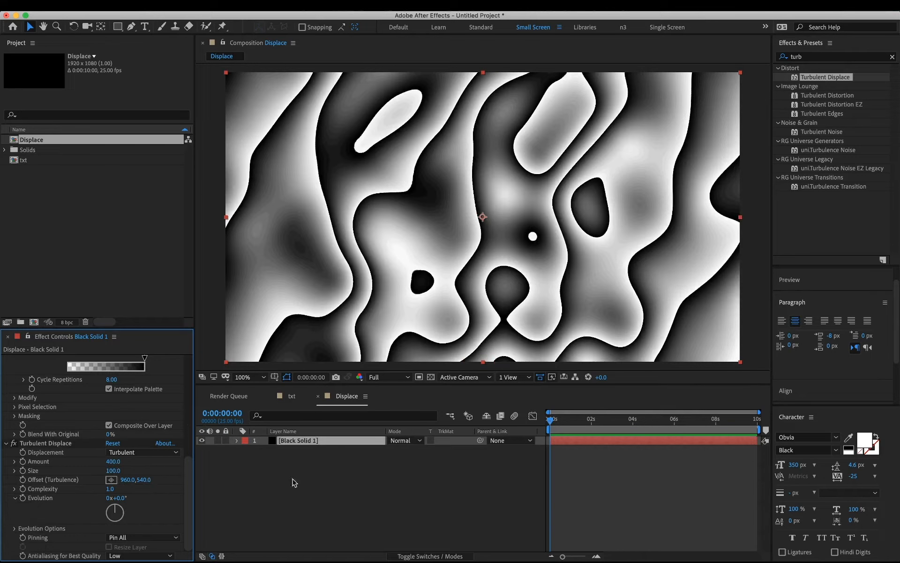
{"action": "left_click", "coordinate": [593, 431]}
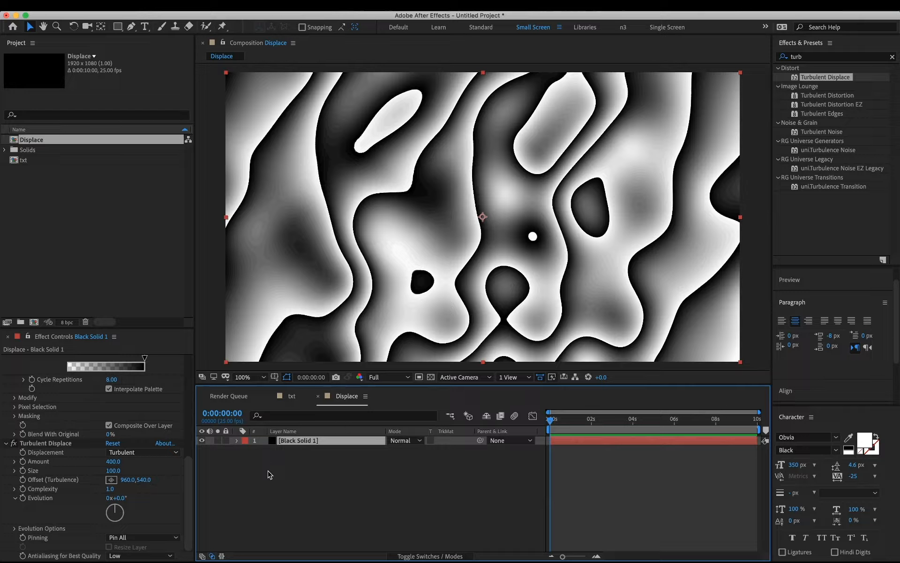
{"action": "right_click", "coordinate": [26, 480]}
{"action": "left_click", "coordinate": [24, 482]}
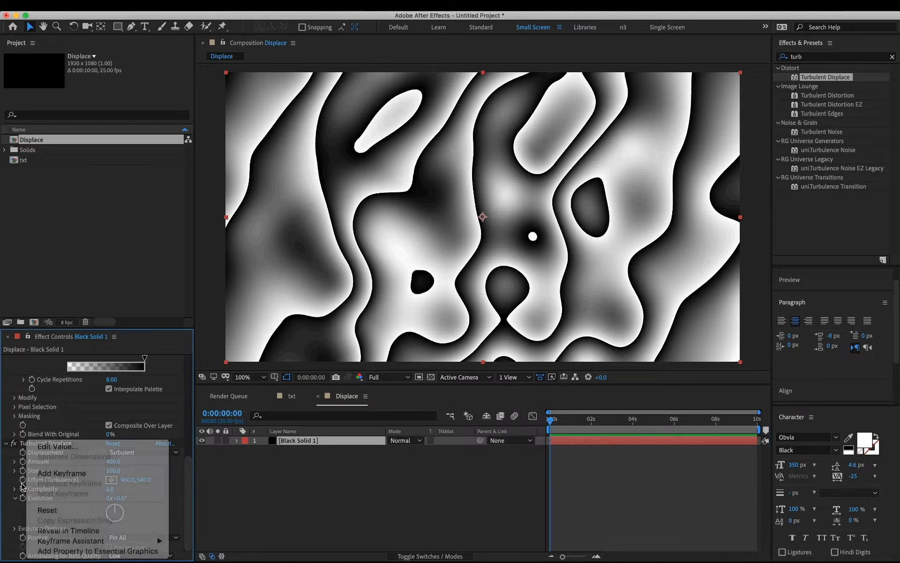
{"action": "left_click", "coordinate": [22, 479], "text": "alt"}
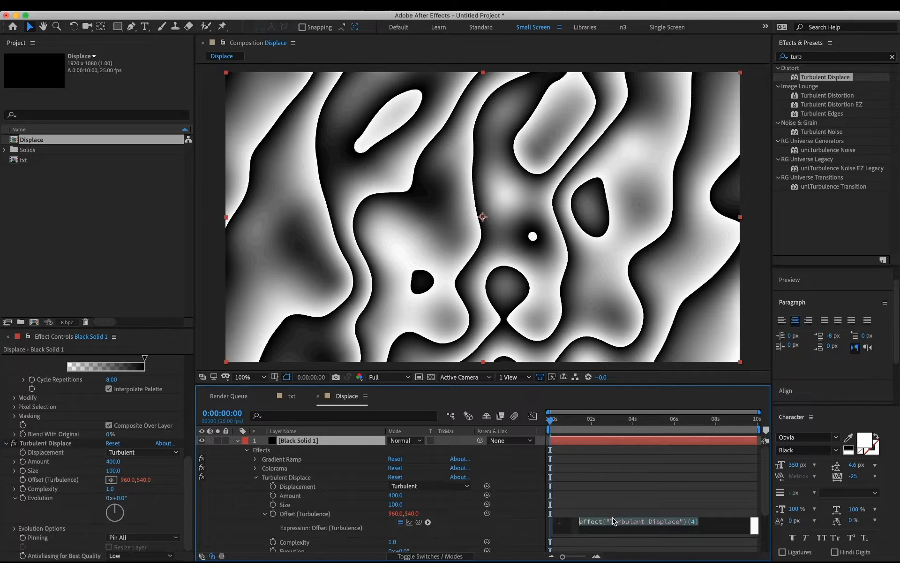
{"action": "type", "text": "s"}
{"action": "key", "text": "BackSpace"}
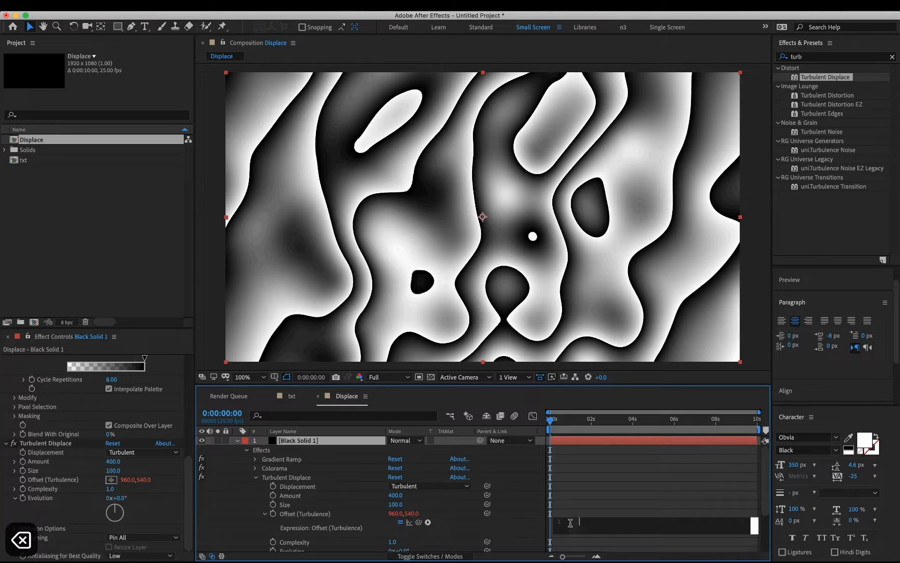
{"action": "type", "text": "["}
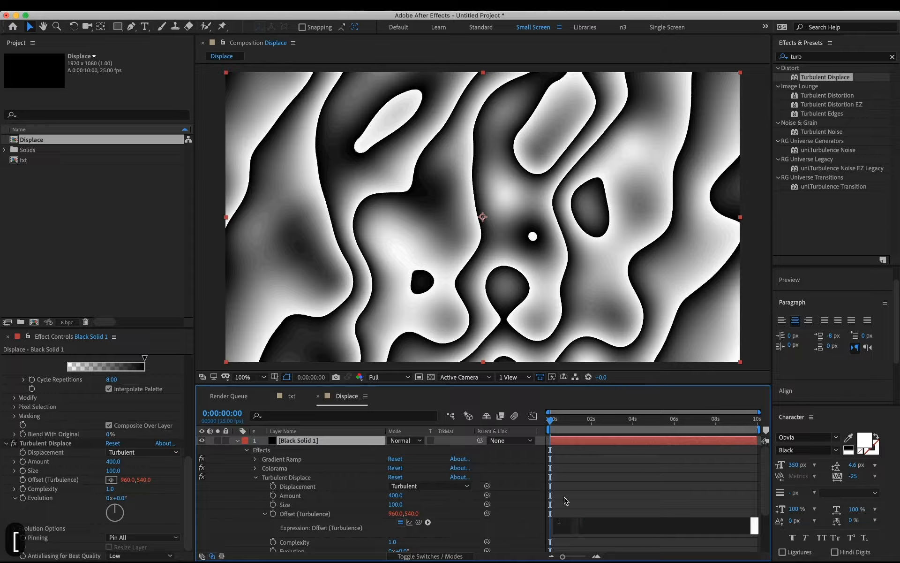
{"action": "left_click", "coordinate": [566, 501]}
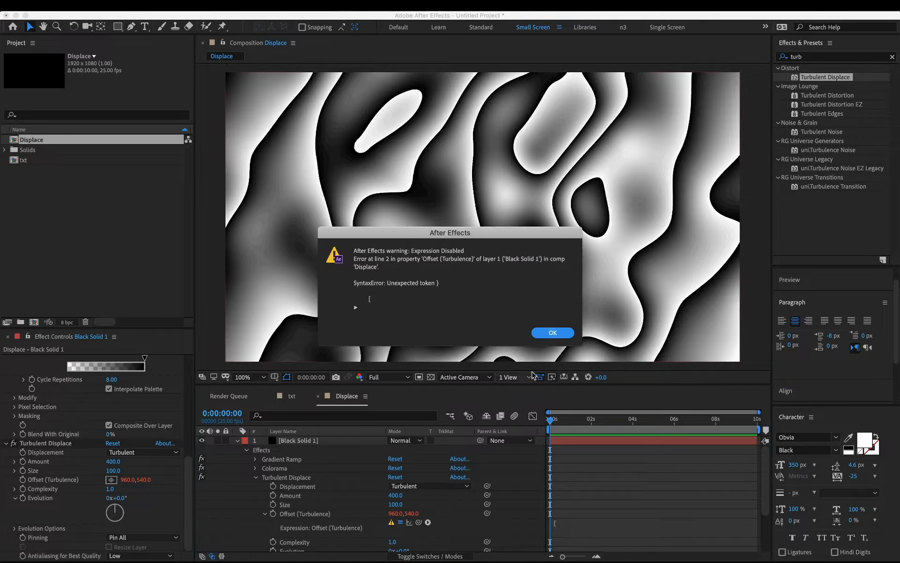
{"action": "key", "text": "Return"}
{"action": "left_click", "coordinate": [400, 523]}
Step: Keyframe the Turbulent Displace Offset with vertical value -13 at 0:00 and a lower value at 0:05:23, previewing the motion
{"action": "left_click_drag", "start_coordinate": [413, 514], "coordinate": [464, 495]}
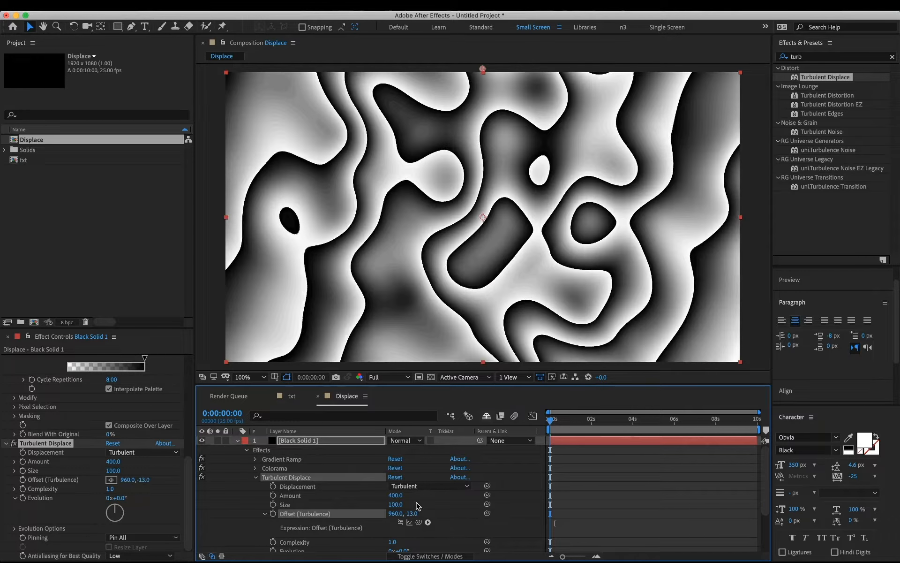
{"action": "left_click", "coordinate": [274, 514]}
{"action": "left_click_drag", "start_coordinate": [606, 420], "coordinate": [674, 422]}
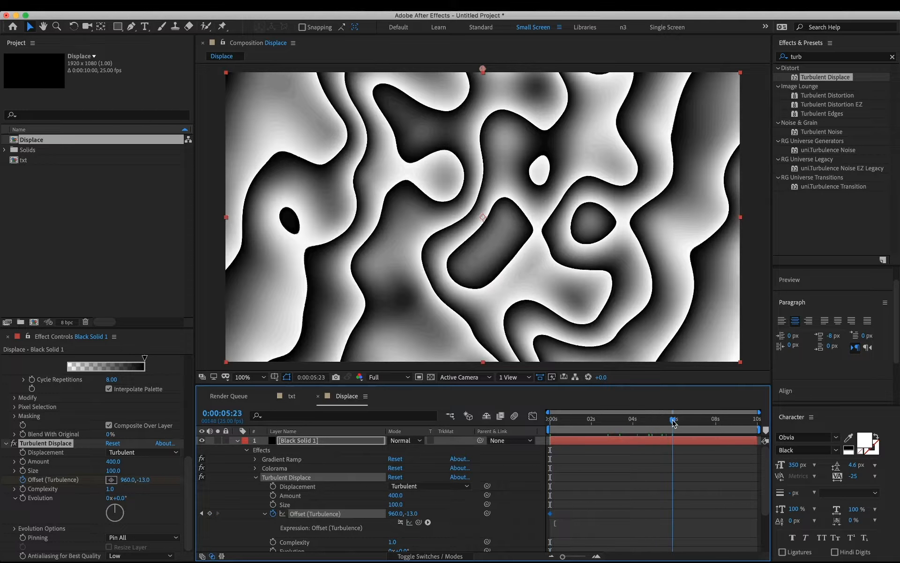
{"action": "left_click_drag", "start_coordinate": [410, 513], "coordinate": [301, 497]}
{"action": "key", "text": "space"}
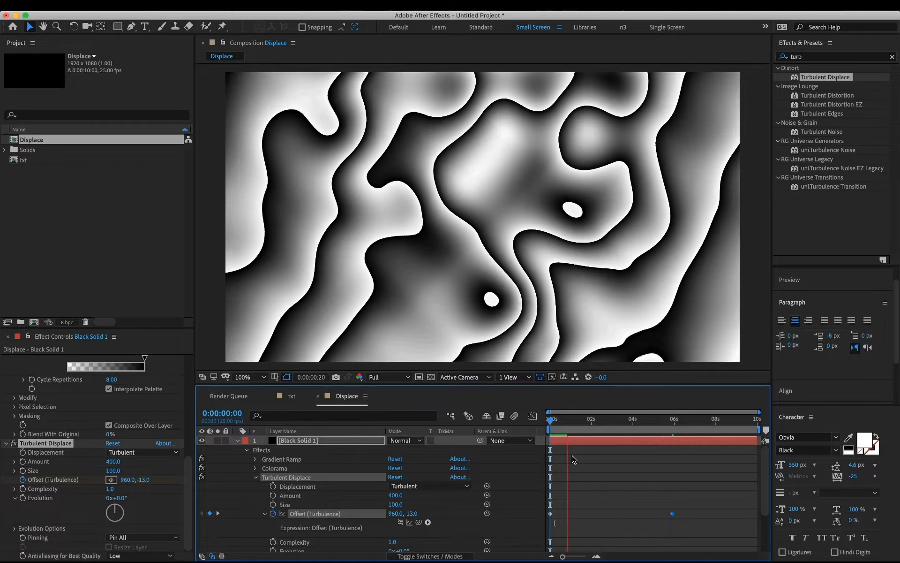
{"action": "key", "text": "space"}
Step: Replace the broken Offset (Turbulence) expression with a fresh default one and remove the property's keyframes
{"action": "left_click", "coordinate": [401, 522]}
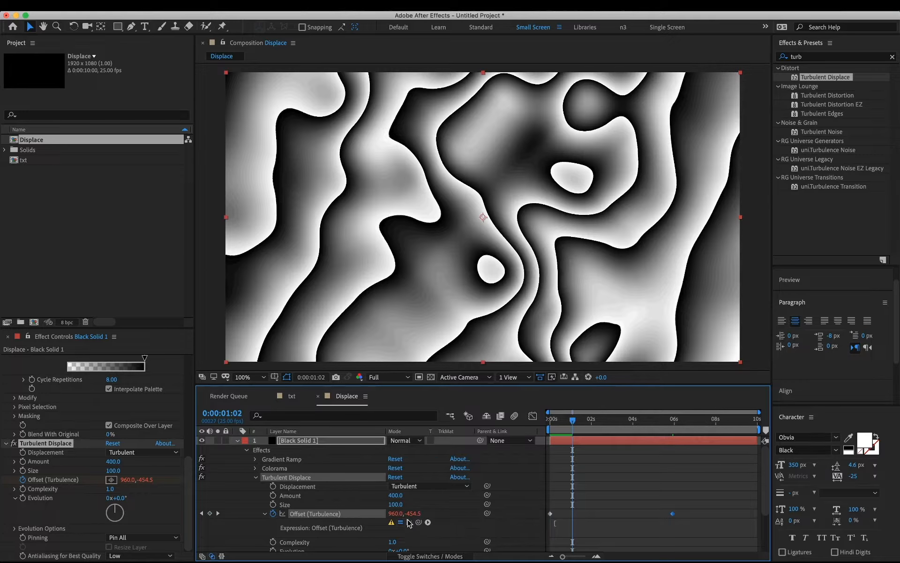
{"action": "left_click", "coordinate": [392, 523]}
{"action": "key", "text": "Escape"}
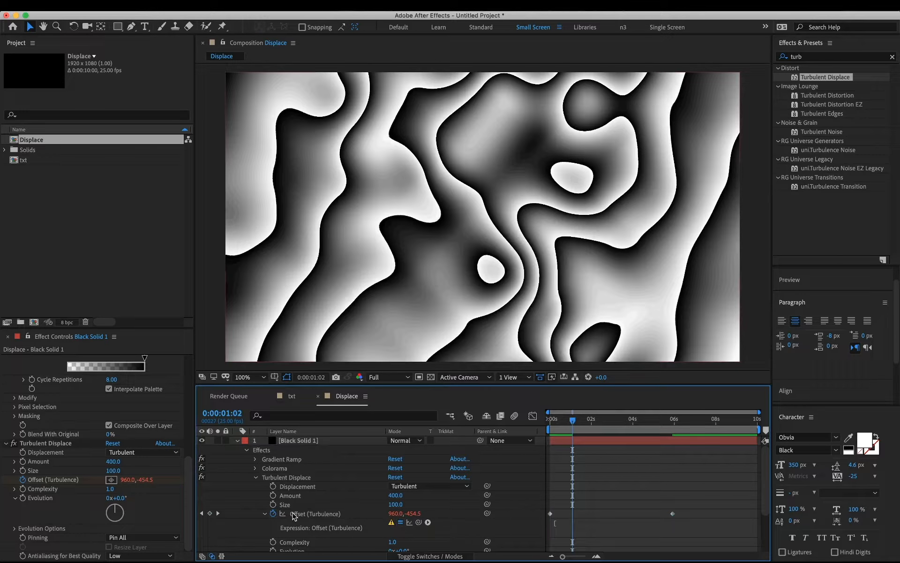
{"action": "left_click", "coordinate": [273, 514], "text": "alt"}
{"action": "left_click", "coordinate": [274, 514], "text": "alt"}
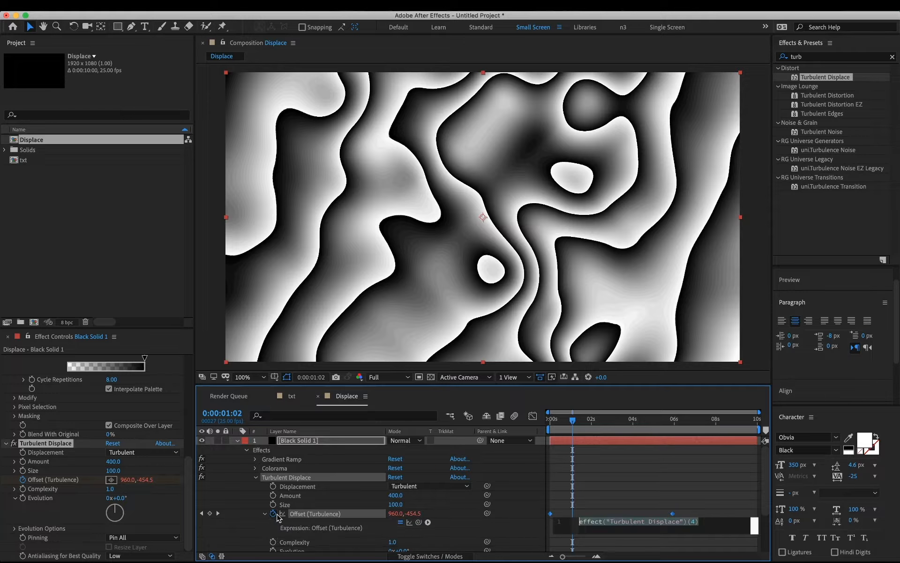
{"action": "left_click", "coordinate": [272, 515]}
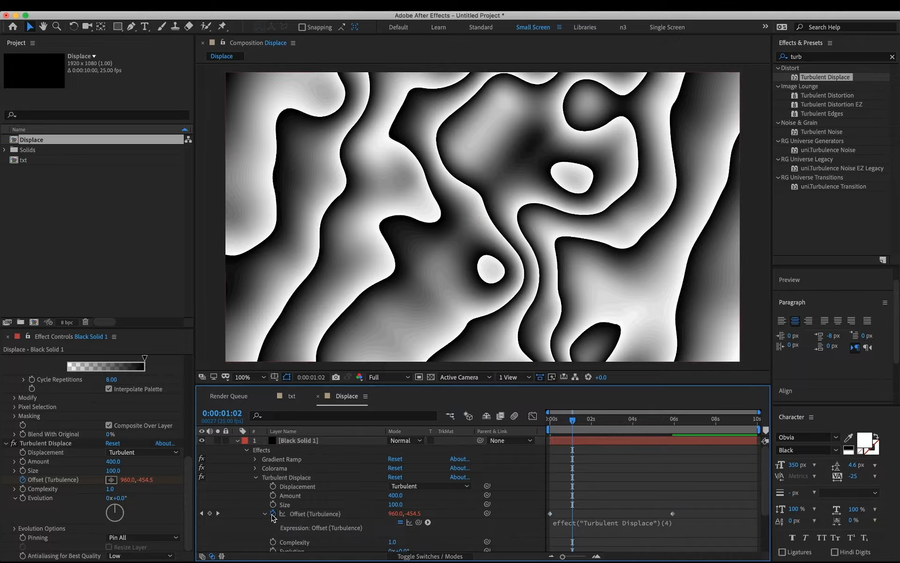
{"action": "left_click", "coordinate": [274, 515]}
Step: Set the Offset (Turbulence) expression to [value[0],time*-200]
{"action": "left_click", "coordinate": [604, 527]}
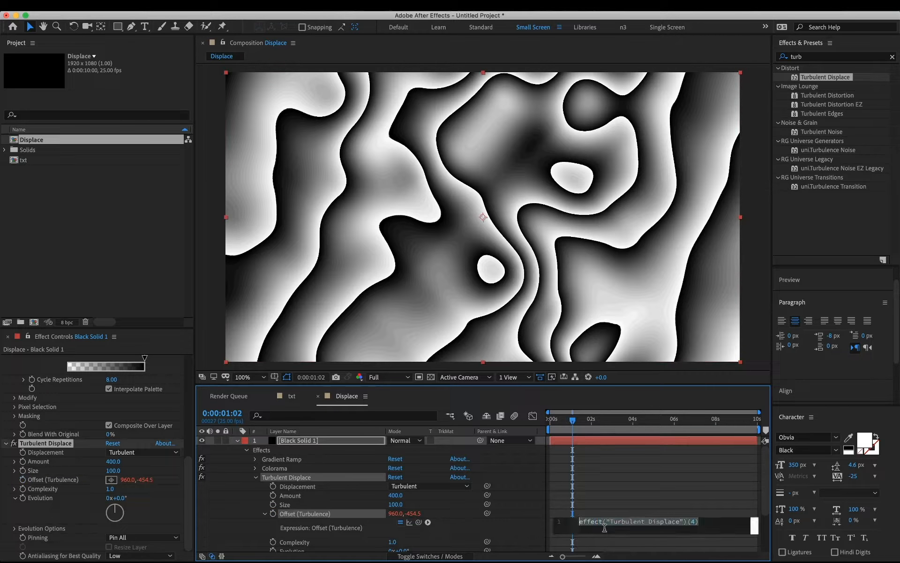
{"action": "type", "text": "["}
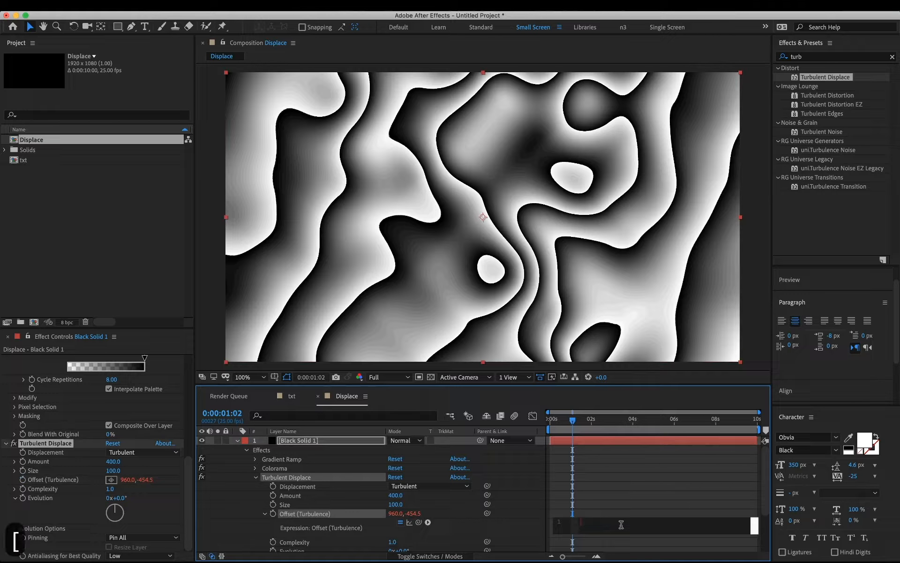
{"action": "type", "text": "va"}
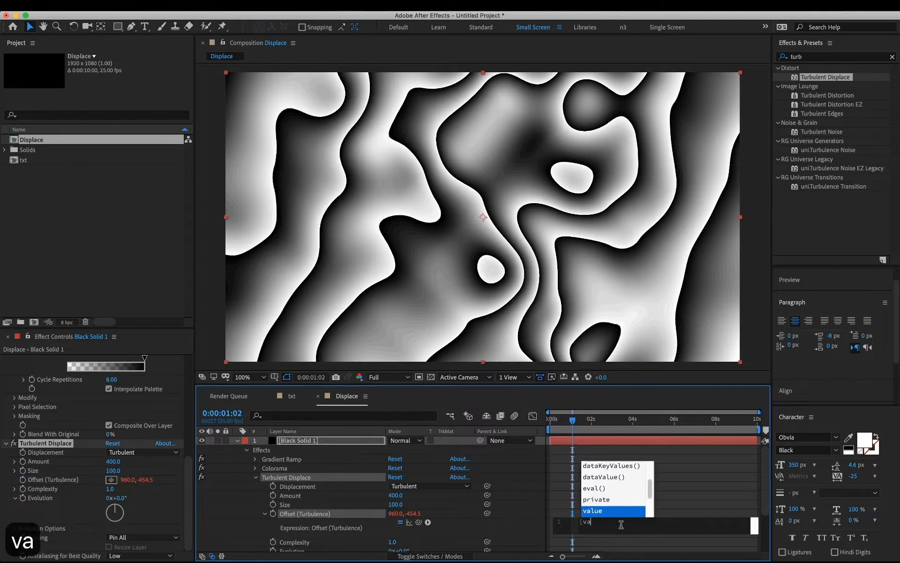
{"action": "type", "text": "lue"}
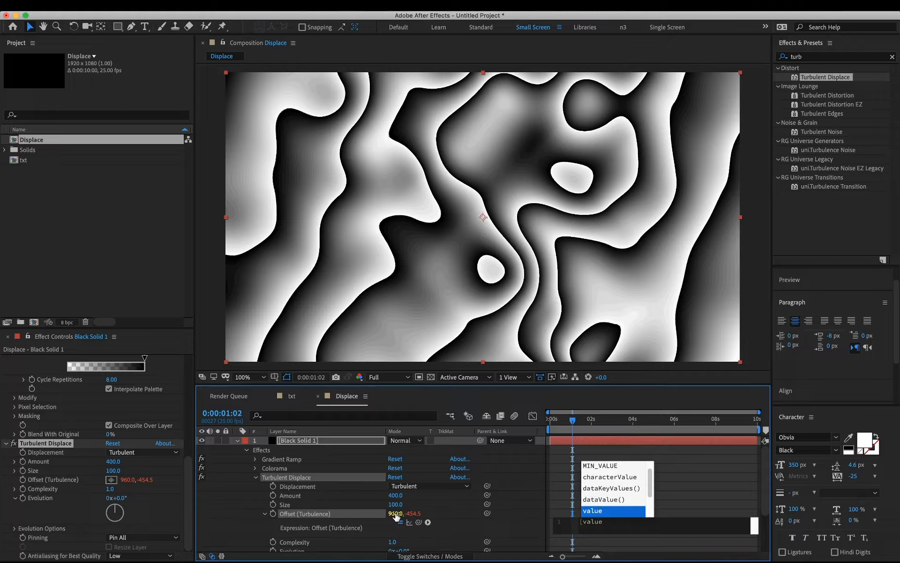
{"action": "type", "text": "[0"}
{"action": "key", "text": "Right"}
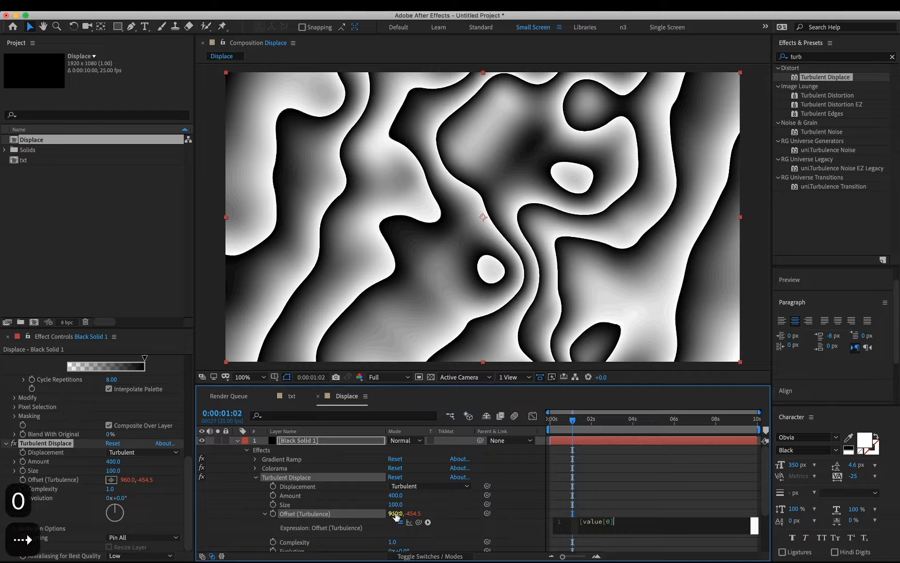
{"action": "type", "text": ",time"}
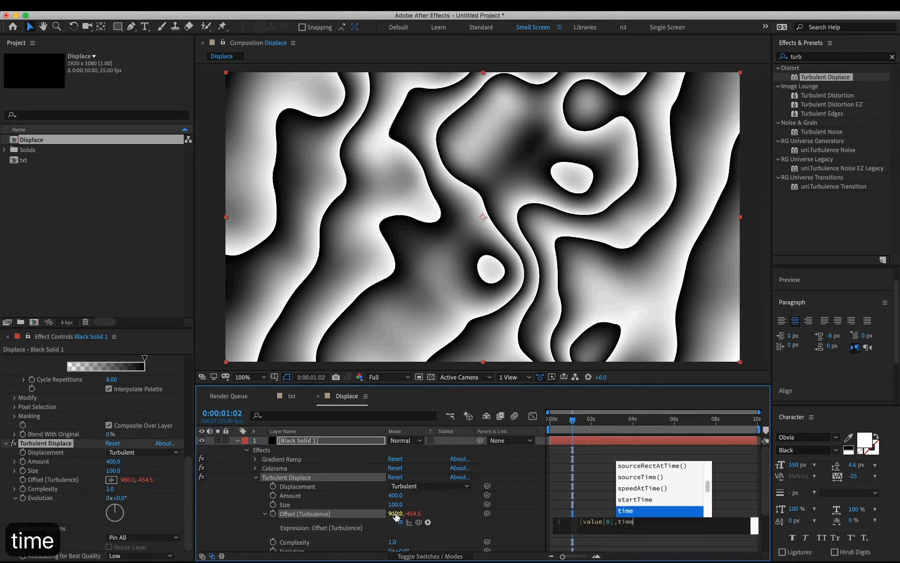
{"action": "type", "text": "*"}
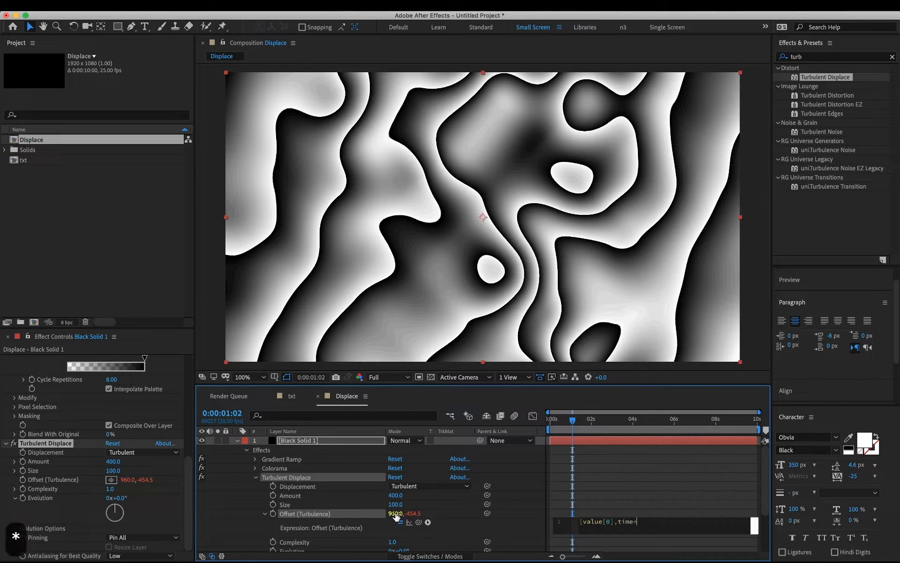
{"action": "type", "text": "-200]"}
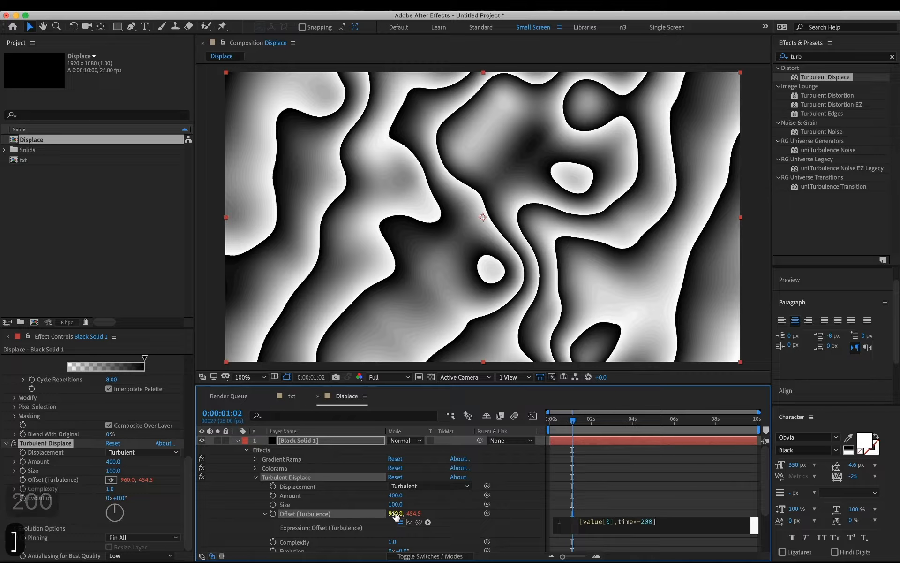
{"action": "left_click", "coordinate": [676, 498]}
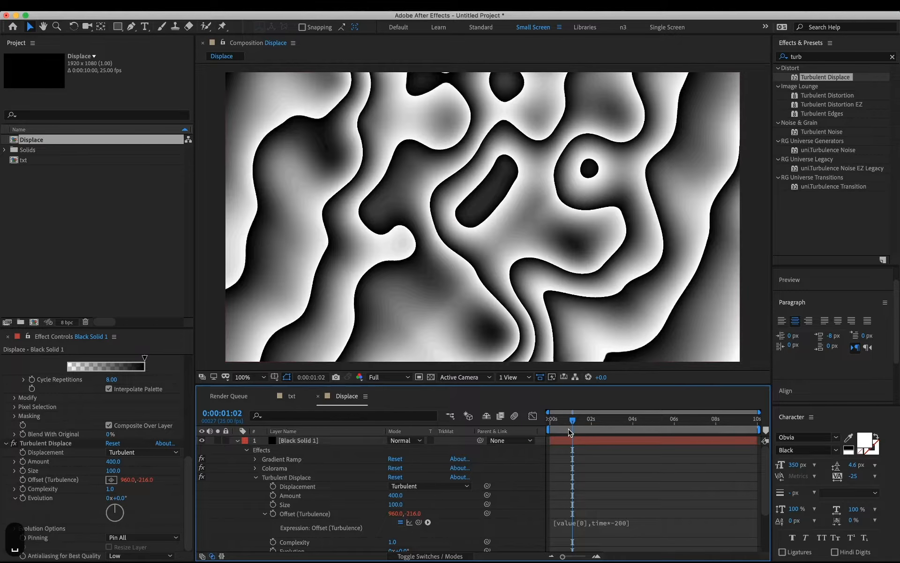
Step: Preview the expression-driven turbulence motion in the Displace composition from the start of the timeline
{"action": "key", "text": "space"}
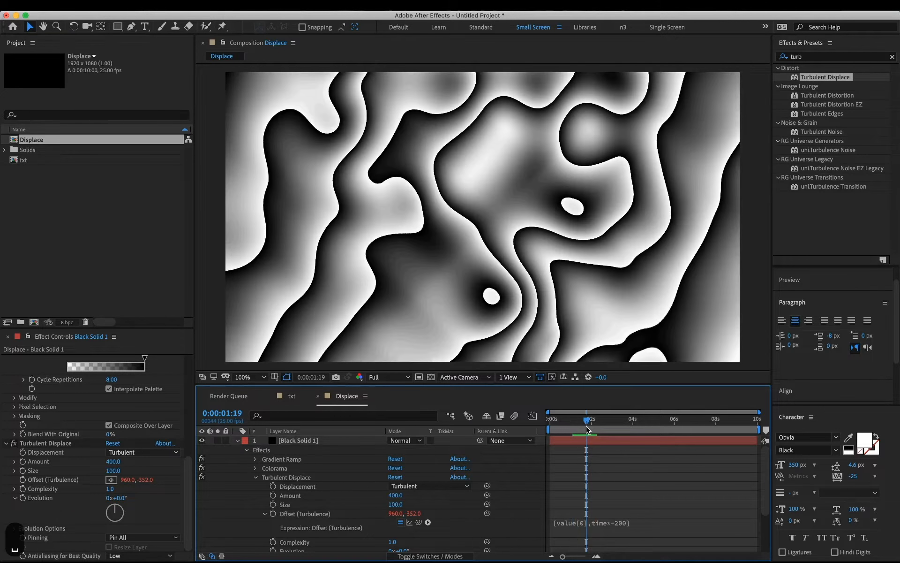
{"action": "left_click_drag", "start_coordinate": [587, 425], "coordinate": [533, 425]}
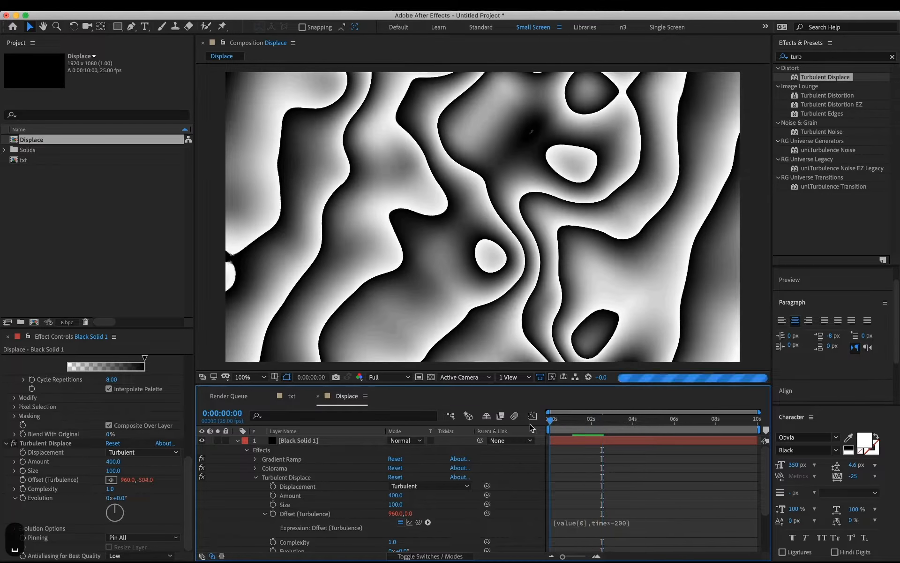
{"action": "key", "text": "space"}
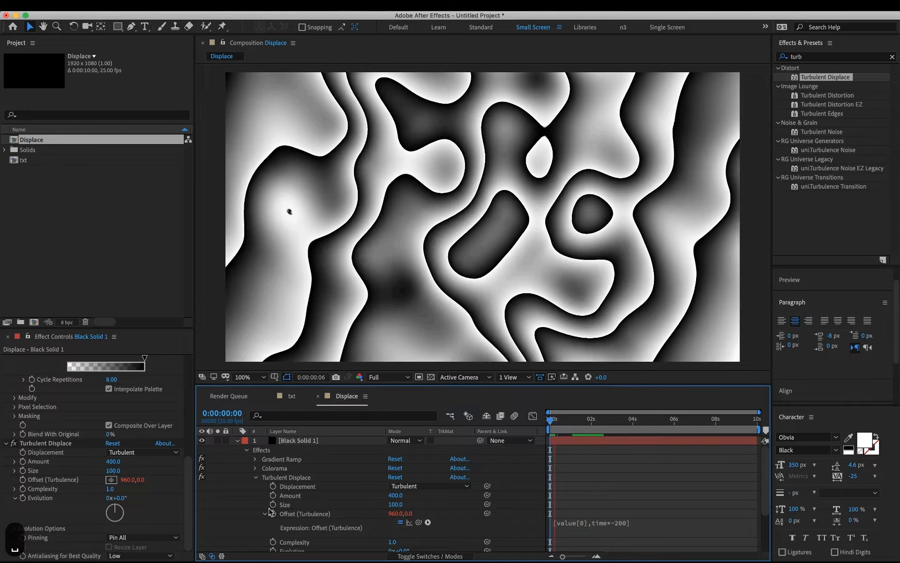
Step: Add the Displace composition beneath the Bubbles text in the txt composition, leaving Displace visible and the text layer hidden
{"action": "left_click", "coordinate": [237, 441]}
{"action": "key", "text": "Tab"}
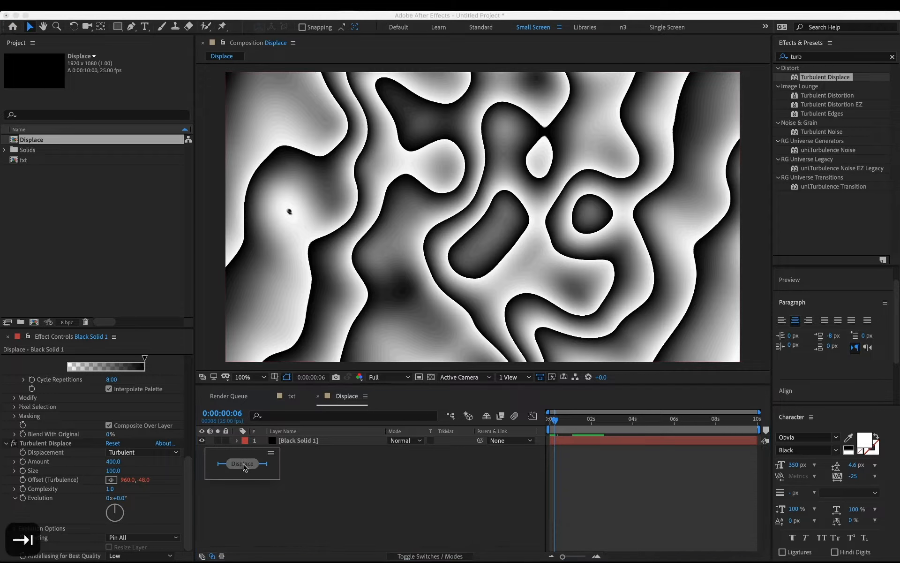
{"action": "left_click", "coordinate": [70, 221]}
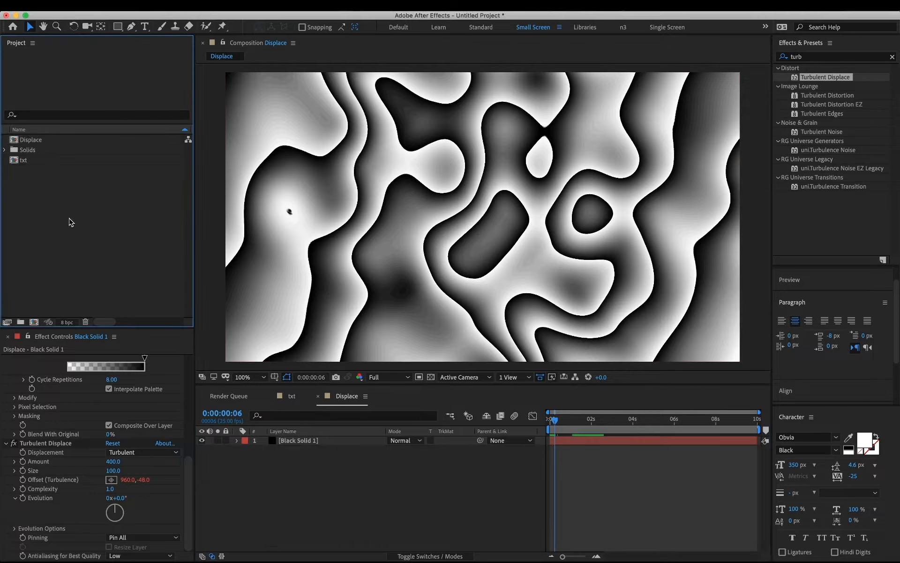
{"action": "double_click", "coordinate": [41, 162]}
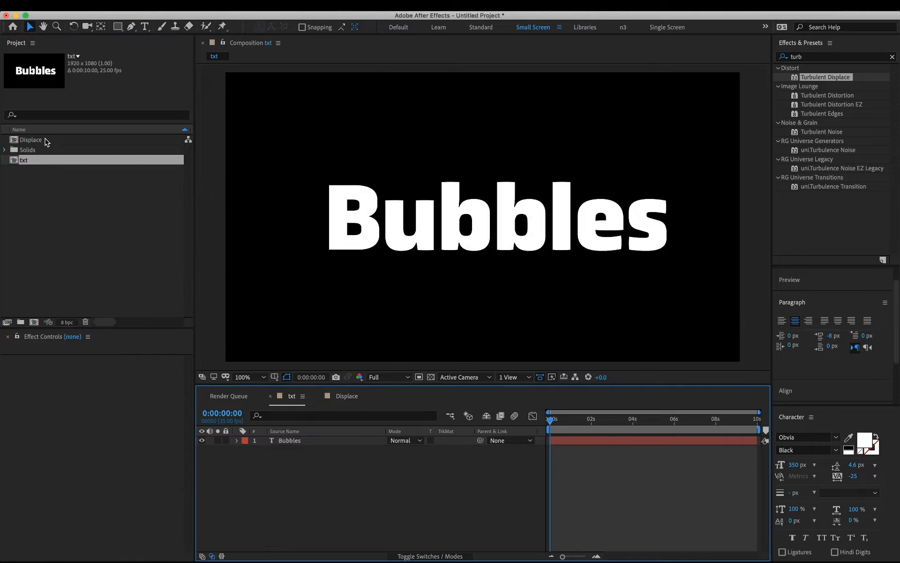
{"action": "left_click_drag", "start_coordinate": [46, 142], "coordinate": [315, 458]}
{"action": "left_click", "coordinate": [202, 450]}
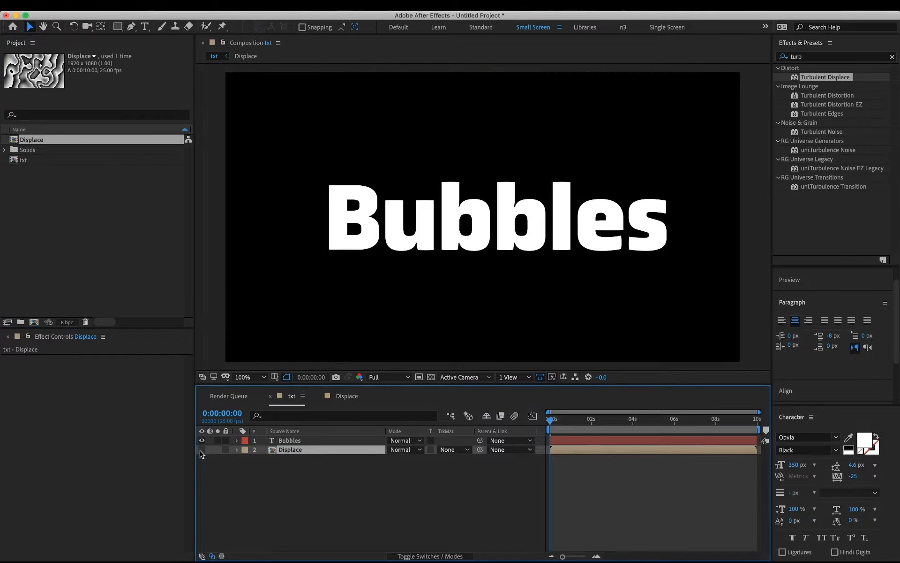
{"action": "left_click", "coordinate": [202, 450]}
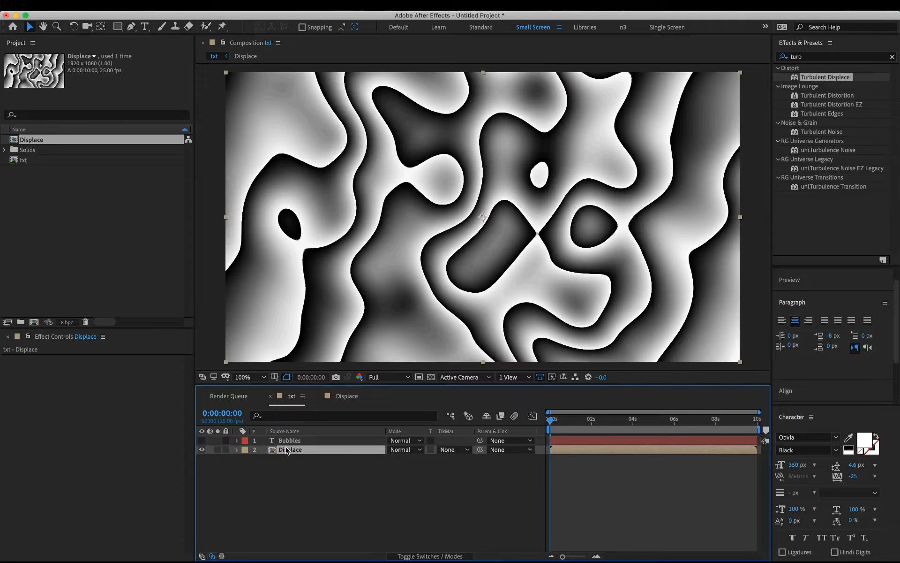
Step: Apply the Tint effect to the Displace layer in the txt composition
{"action": "left_click", "coordinate": [790, 56]}
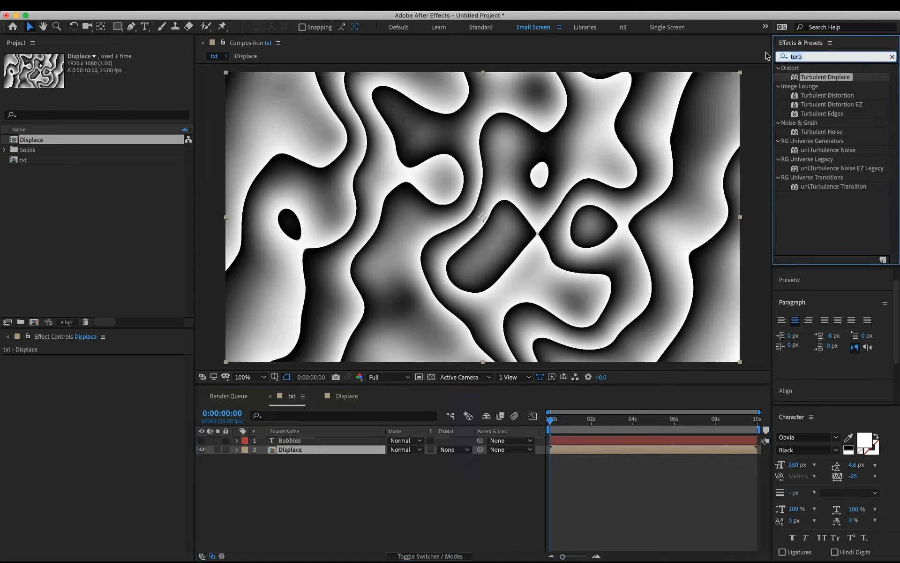
{"action": "type", "text": "tint"}
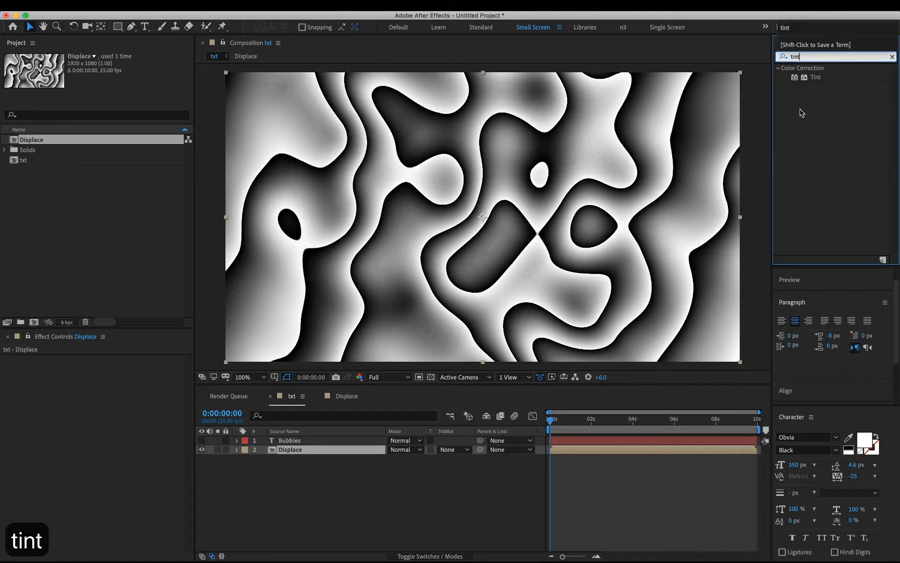
{"action": "double_click", "coordinate": [815, 77]}
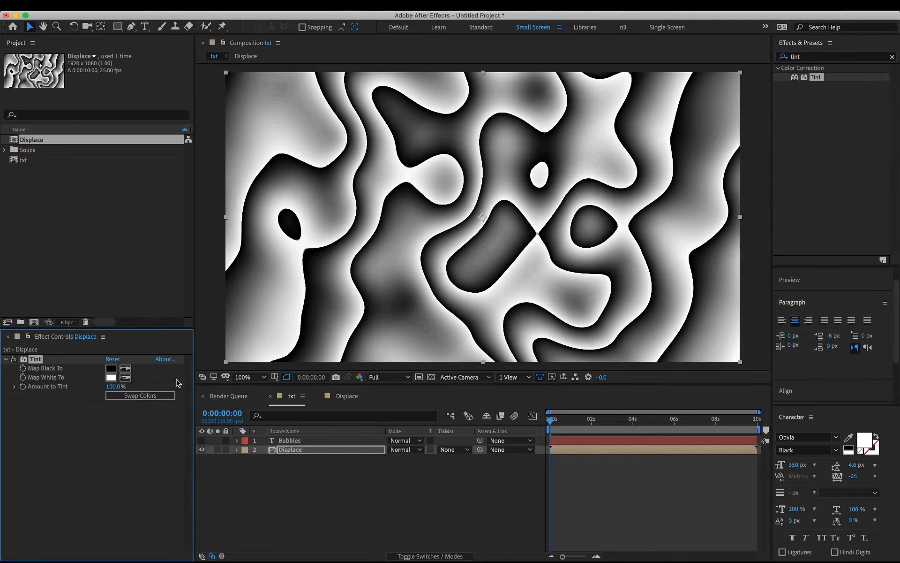
Step: Set the Tint effect's Map Black To colour on the Displace layer to a bright cyan blue
{"action": "left_click", "coordinate": [112, 368]}
{"action": "left_click", "coordinate": [162, 154]}
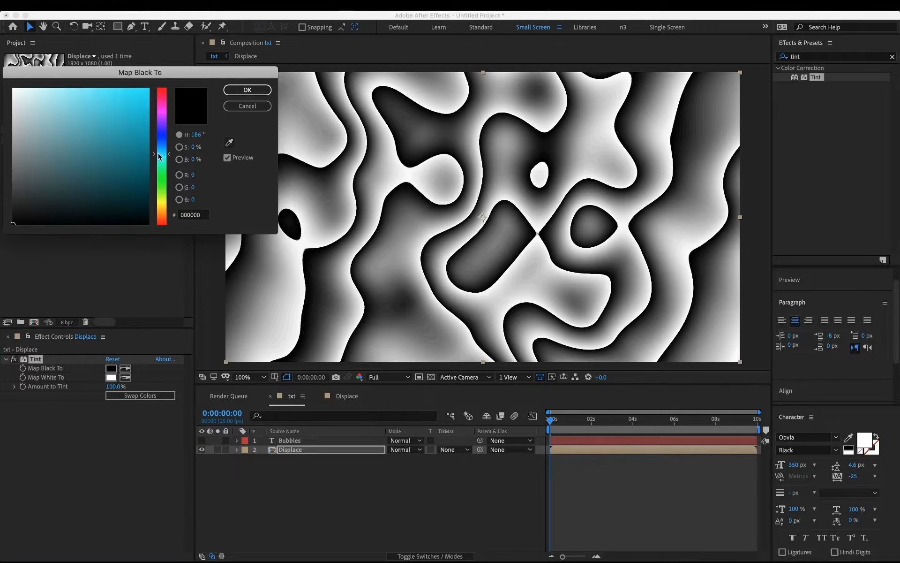
{"action": "left_click_drag", "start_coordinate": [129, 100], "coordinate": [135, 100]}
{"action": "left_click", "coordinate": [247, 90]}
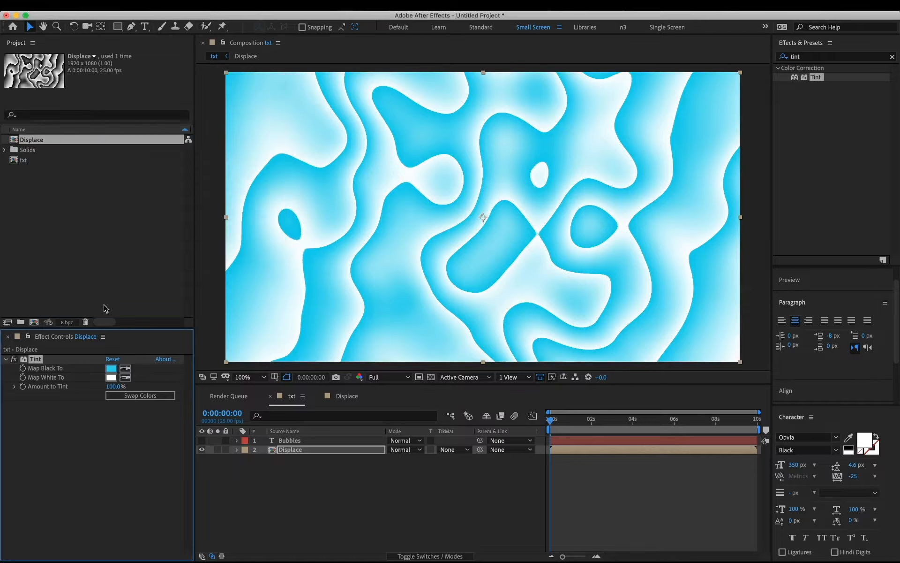
Step: Set the Tint effect's Map White To colour on the Displace layer to a deep blue and preview the result
{"action": "left_click", "coordinate": [114, 377]}
{"action": "left_click", "coordinate": [162, 150]}
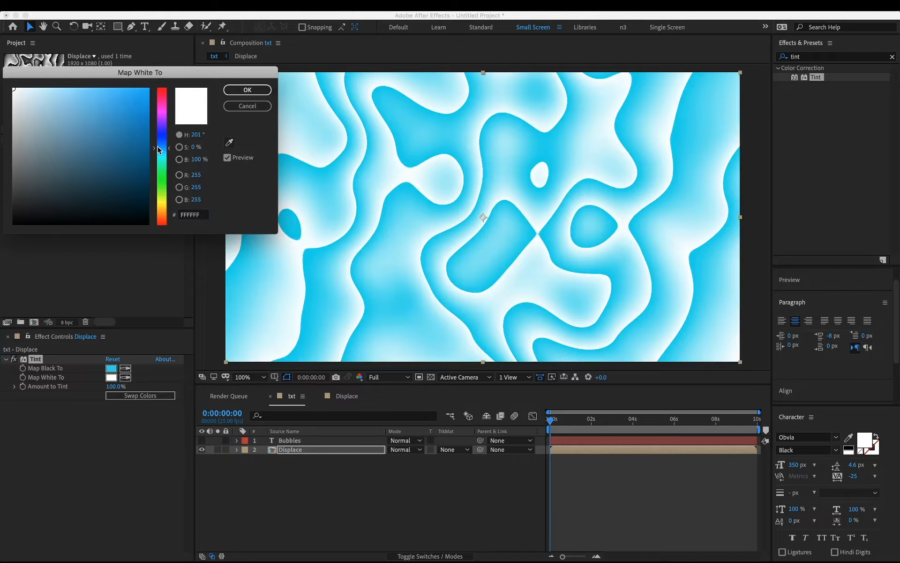
{"action": "mouse_move", "coordinate": [147, 131]}
{"action": "left_mouse_down"}
{"action": "mouse_move", "coordinate": [150, 153]}
{"action": "mouse_move", "coordinate": [152, 142]}
{"action": "mouse_move", "coordinate": [164, 146]}
{"action": "left_mouse_up"}
{"action": "left_click", "coordinate": [164, 143]}
{"action": "left_click", "coordinate": [247, 89]}
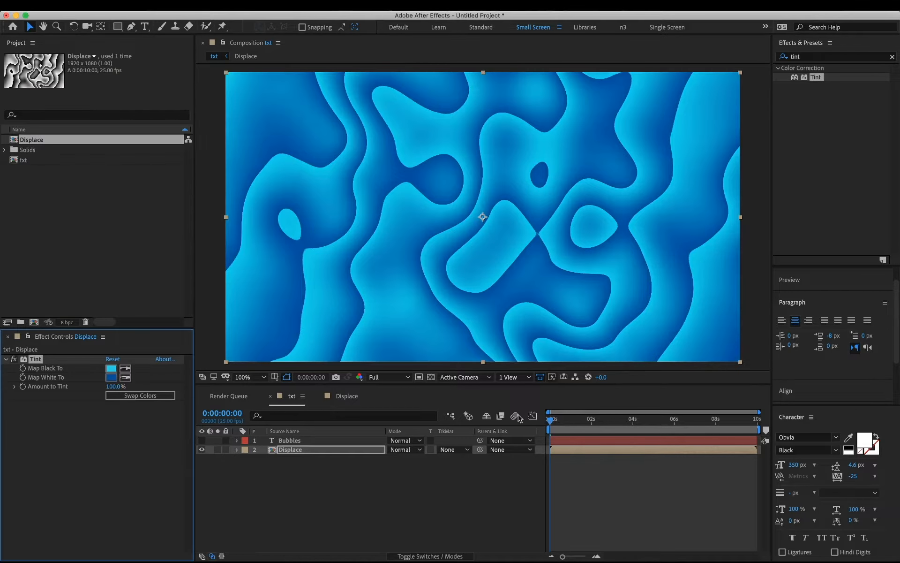
{"action": "left_click_drag", "start_coordinate": [549, 419], "coordinate": [526, 427]}
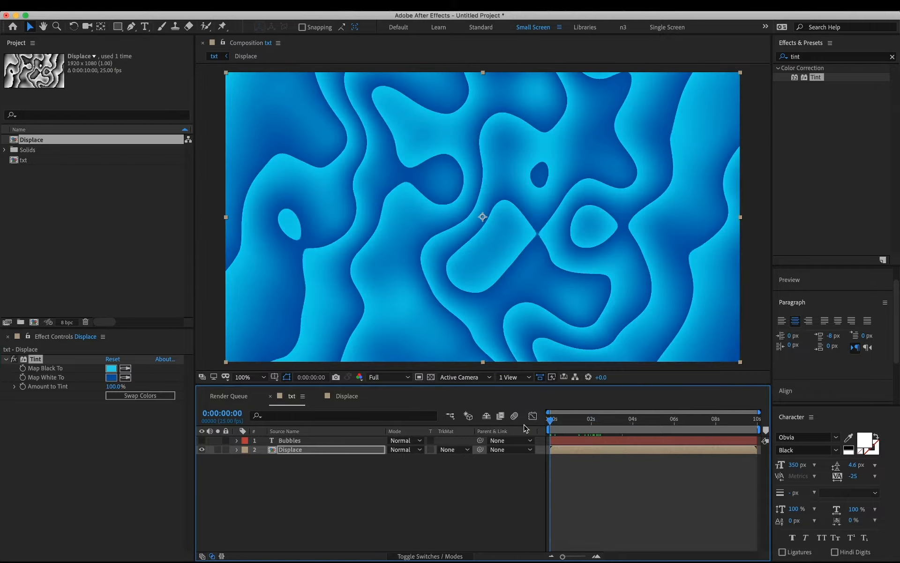
Step: Apply the CC Mr. Mercury effect to the Displace layer in the txt composition
{"action": "left_click", "coordinate": [291, 450]}
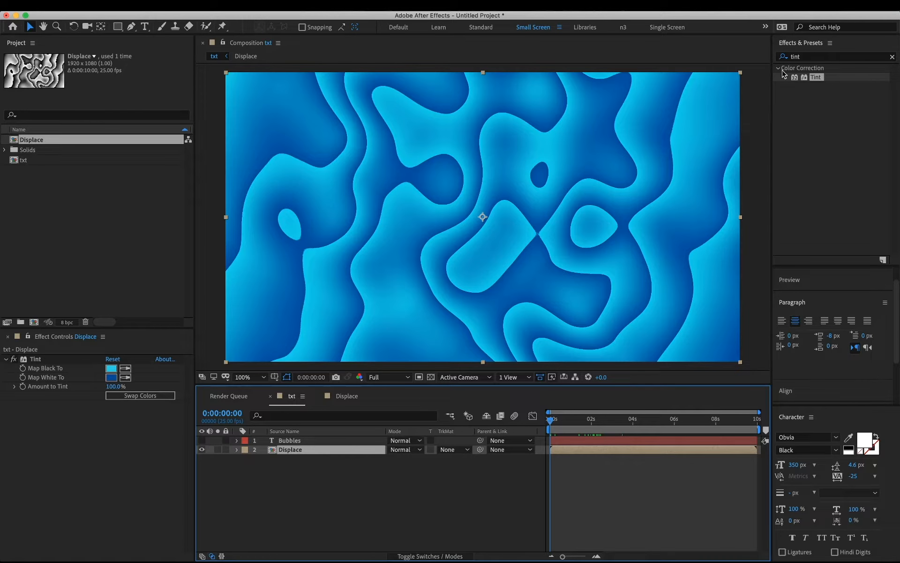
{"action": "left_click", "coordinate": [812, 59]}
{"action": "type", "text": "cc mr"}
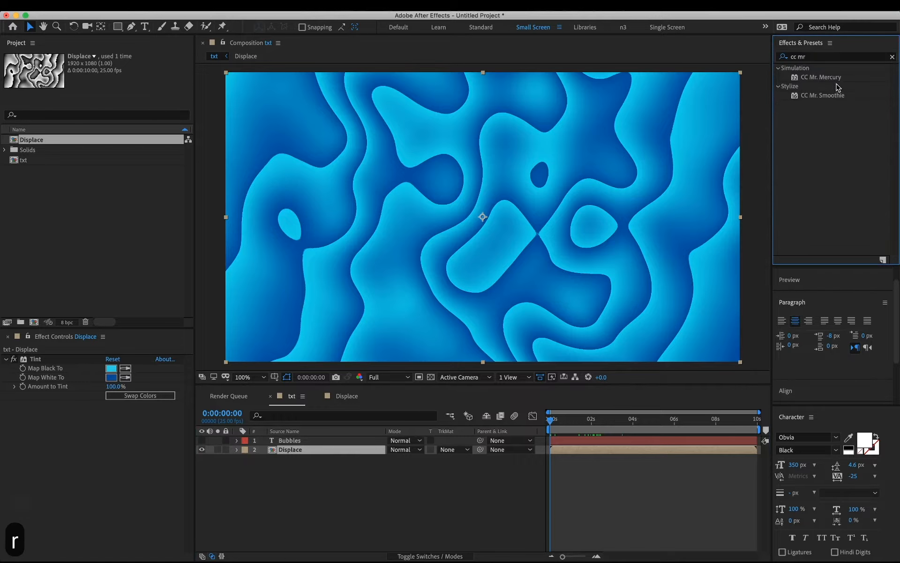
{"action": "double_click", "coordinate": [828, 78]}
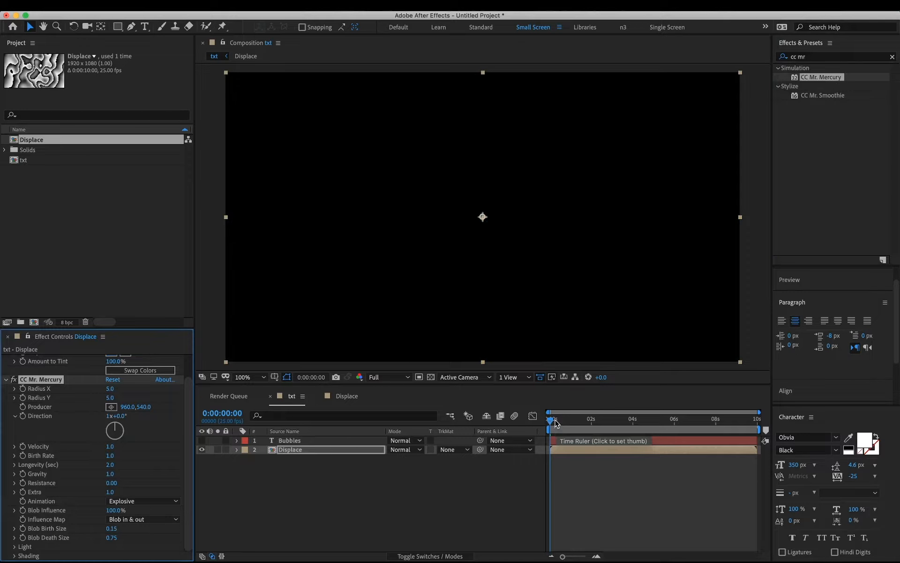
Step: Scrub through the first two seconds of the txt composition to examine the CC Mr. Mercury liquid motion
{"action": "left_click_drag", "start_coordinate": [556, 422], "coordinate": [575, 410]}
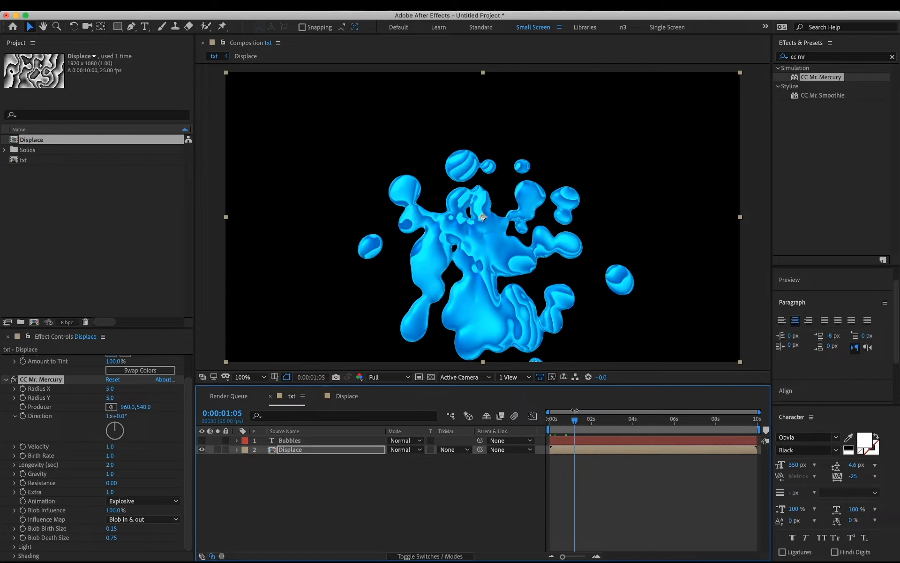
{"action": "left_click", "coordinate": [551, 421]}
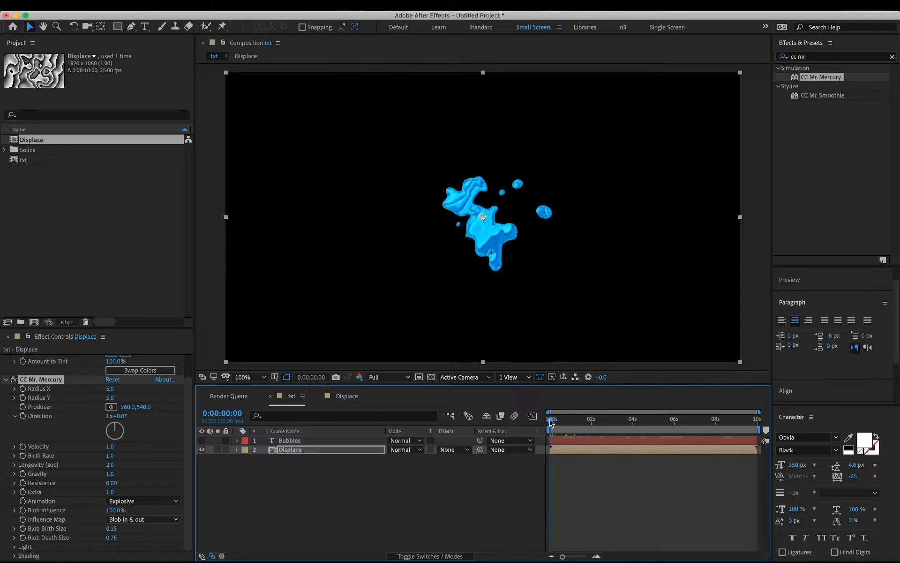
{"action": "left_click_drag", "start_coordinate": [551, 421], "coordinate": [590, 425]}
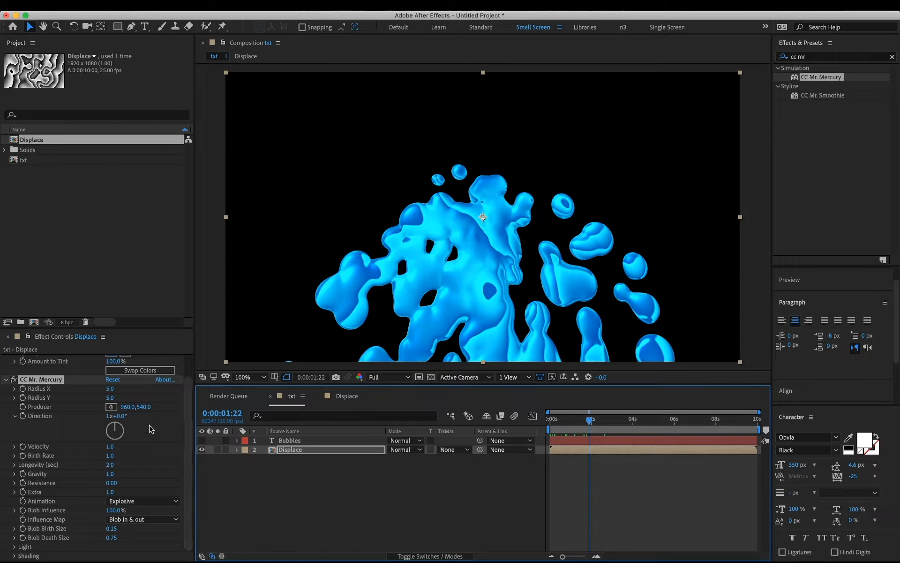
Step: Set CC Mr. Mercury's Radius X to 120 on the Displace layer and preview the blobs from the start
{"action": "left_click_drag", "start_coordinate": [112, 389], "coordinate": [141, 391]}
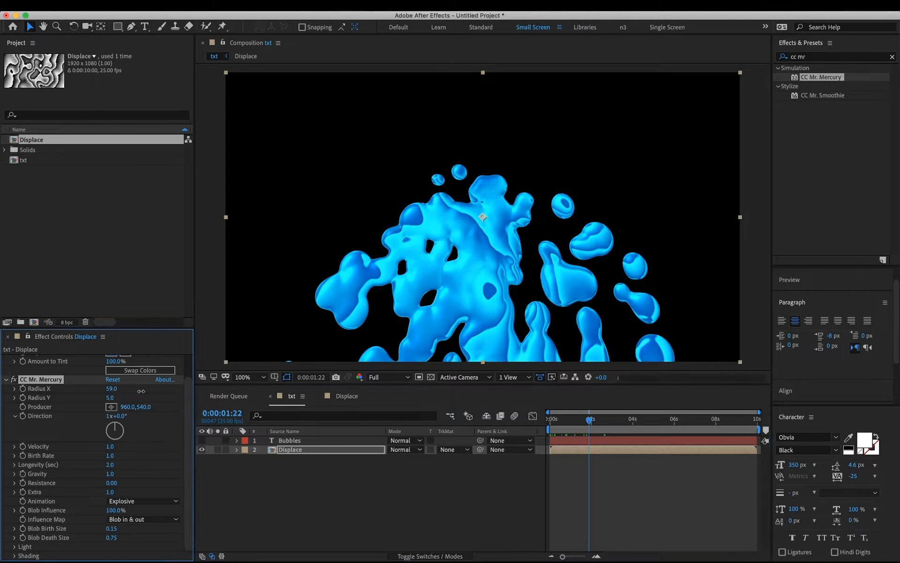
{"action": "left_click", "coordinate": [275, 450]}
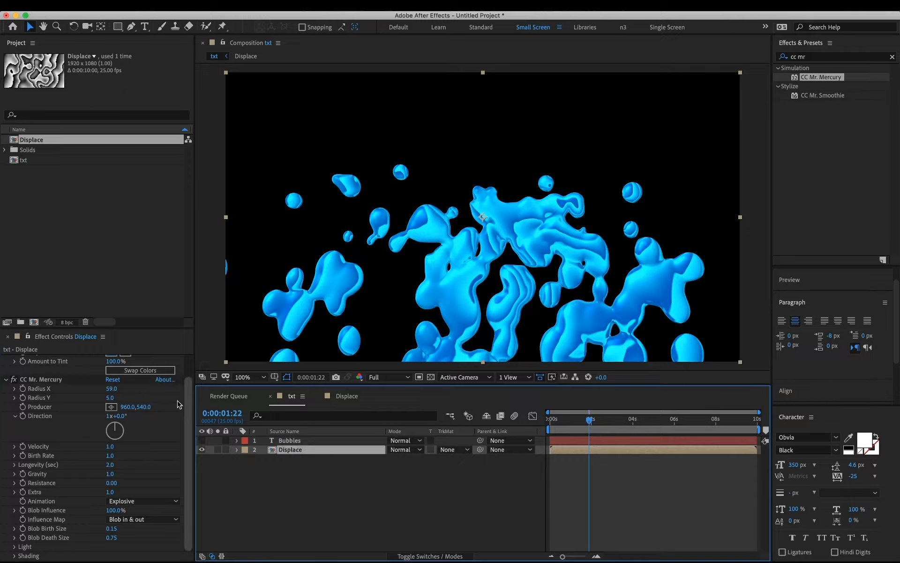
{"action": "left_click", "coordinate": [112, 389]}
{"action": "type", "text": "120"}
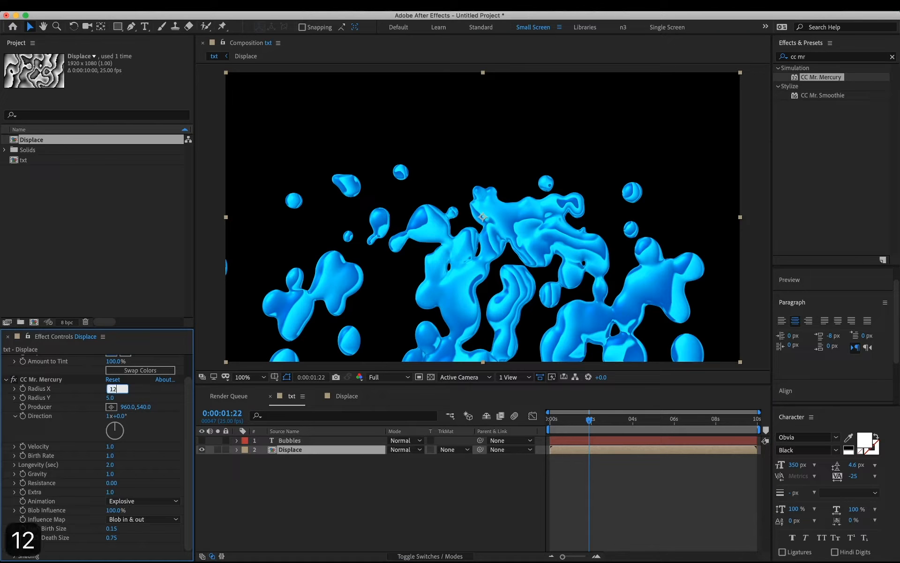
{"action": "left_click", "coordinate": [145, 394]}
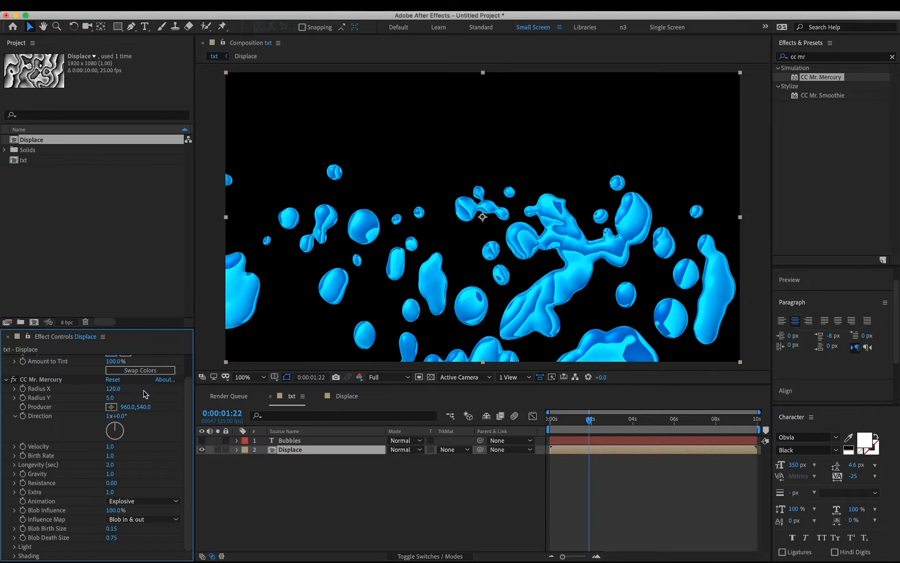
{"action": "left_click", "coordinate": [553, 420]}
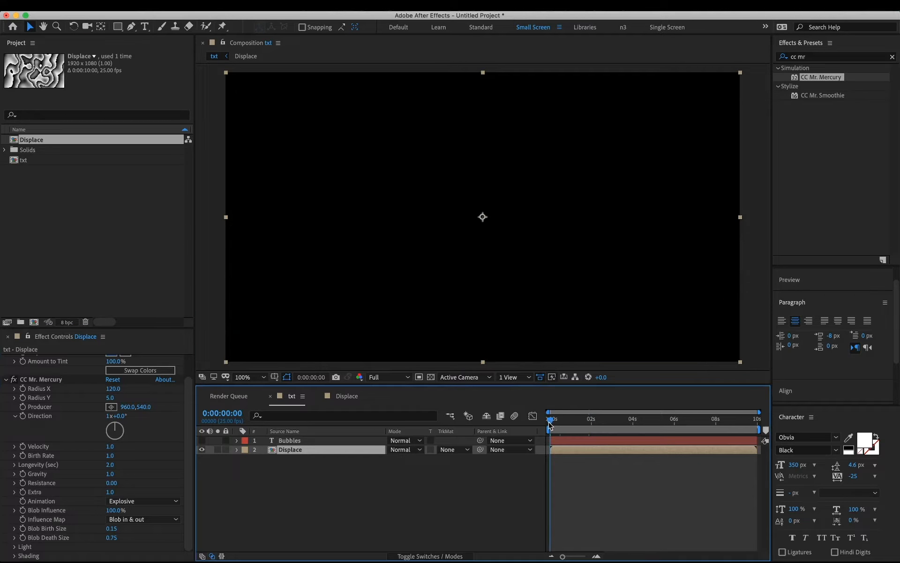
{"action": "left_click_drag", "start_coordinate": [554, 422], "coordinate": [549, 425]}
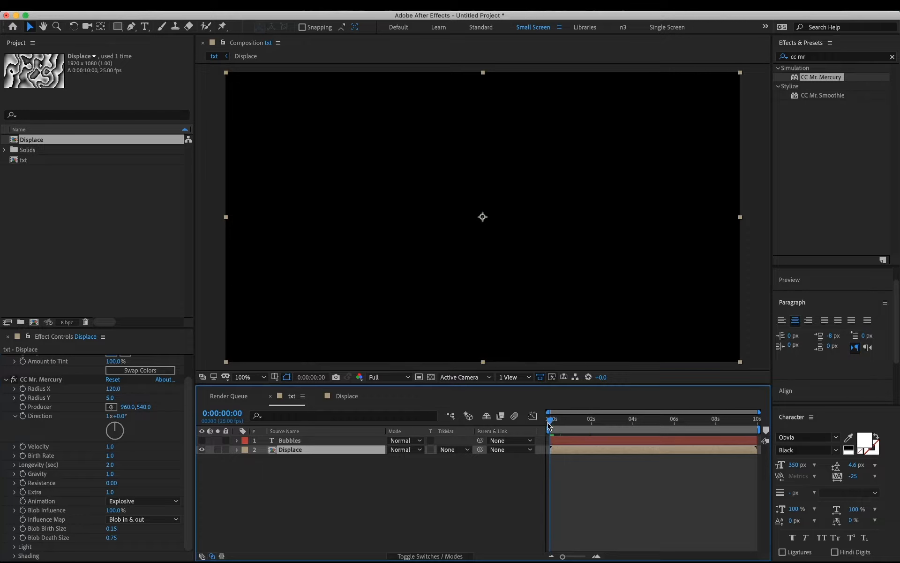
Step: Set CC Mr. Mercury's Animation to Fire and its Influence Map to Blob out
{"action": "left_click", "coordinate": [140, 501]}
{"action": "left_click", "coordinate": [136, 477]}
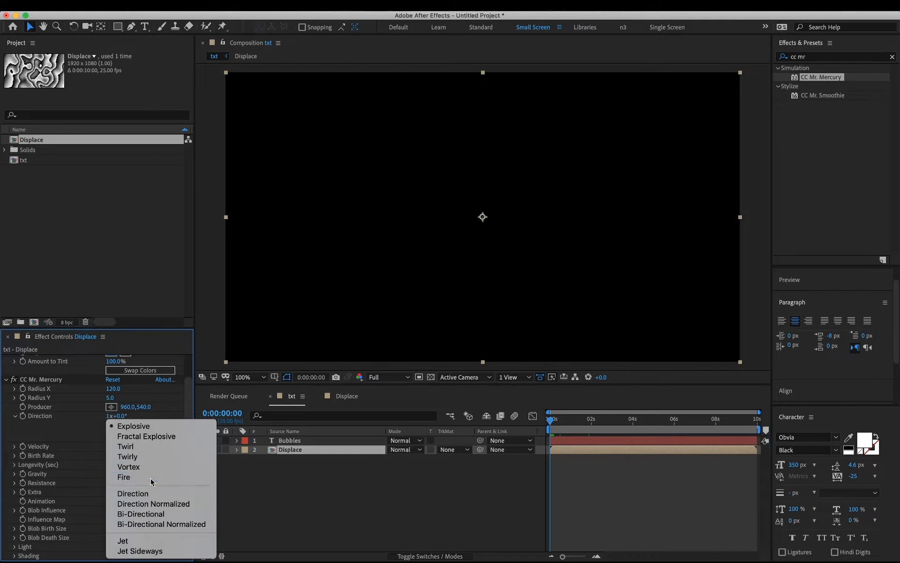
{"action": "left_click", "coordinate": [150, 519]}
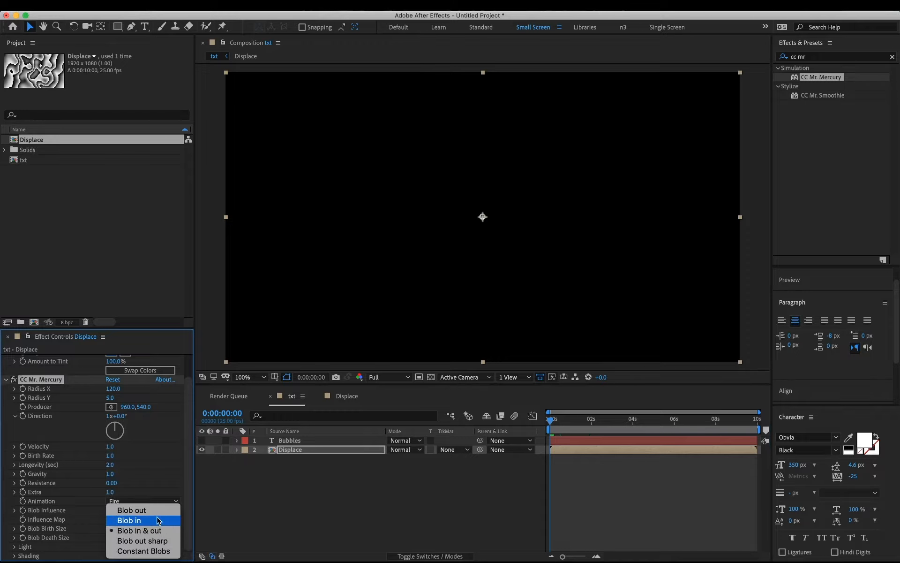
{"action": "left_click", "coordinate": [157, 511]}
{"action": "left_click", "coordinate": [336, 477]}
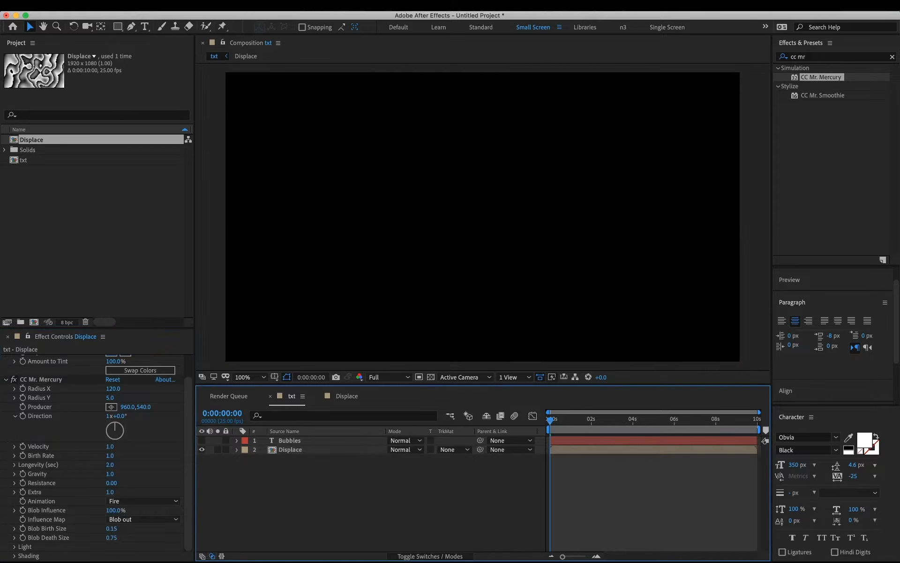
Step: Keyframe CC Mr. Mercury's Blob Death Size from the start of the timeline, with a value of 5 at 0:00:01:24
{"action": "left_click", "coordinate": [25, 539]}
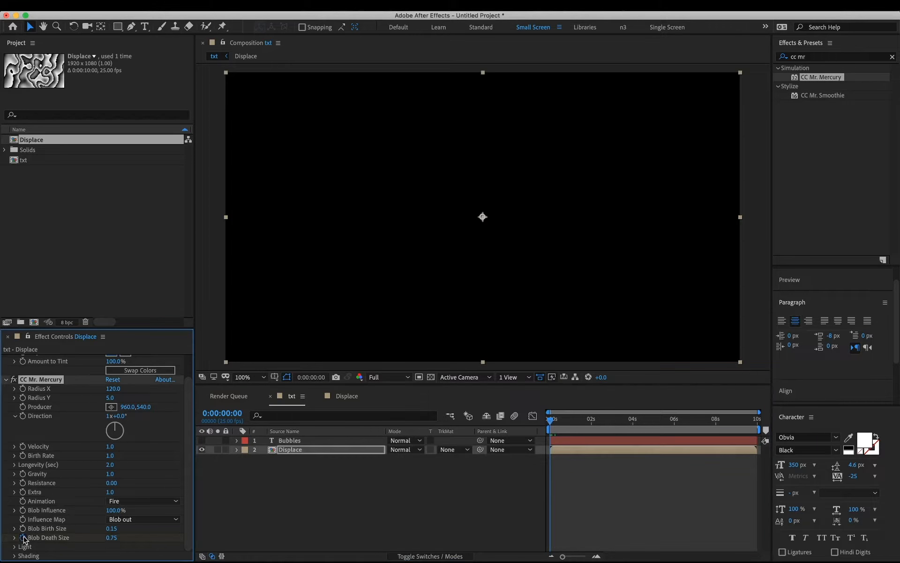
{"action": "left_click_drag", "start_coordinate": [589, 420], "coordinate": [591, 422]}
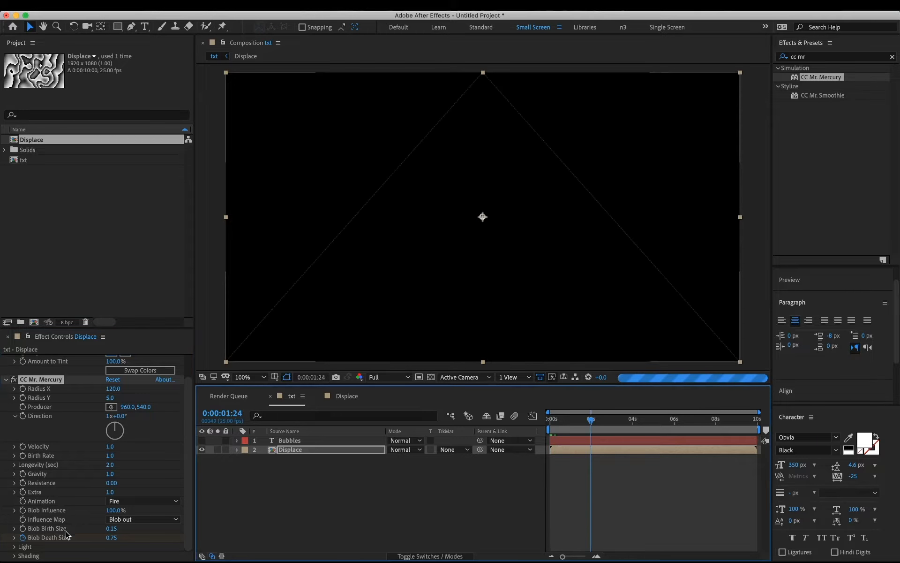
{"action": "left_click", "coordinate": [112, 538]}
{"action": "type", "text": "5"}
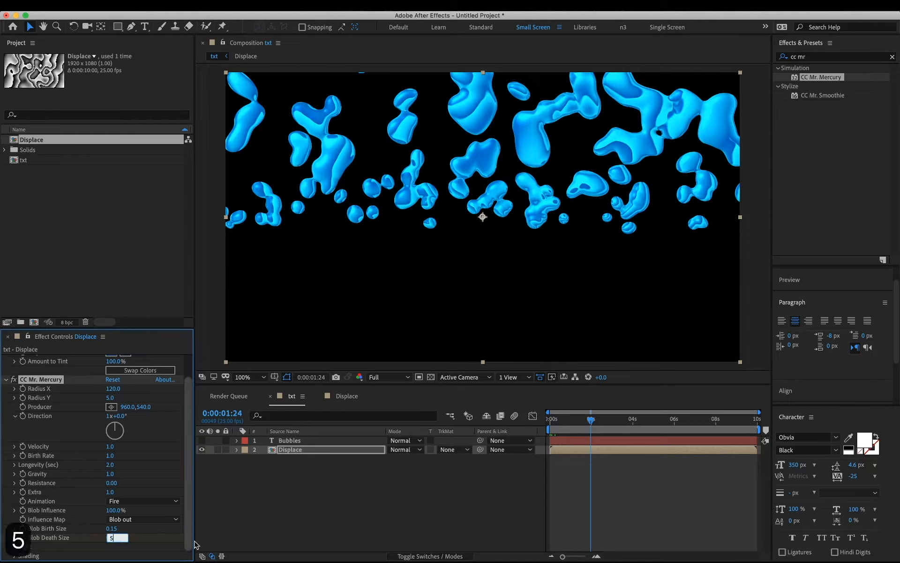
{"action": "left_click", "coordinate": [288, 541]}
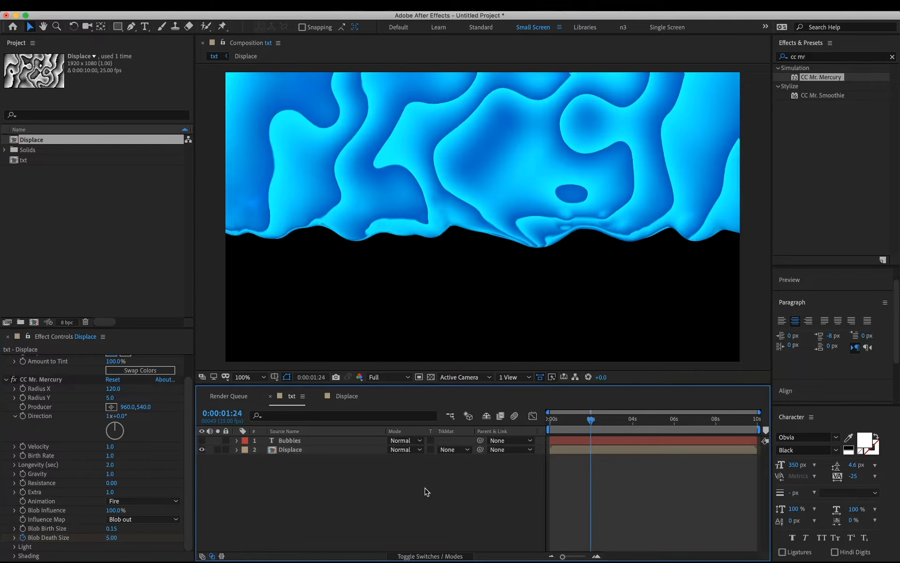
Step: Place Displace above the visible Bubbles text layer and try Alpha Matte "Displace" as the text's track matte
{"action": "left_click", "coordinate": [292, 450]}
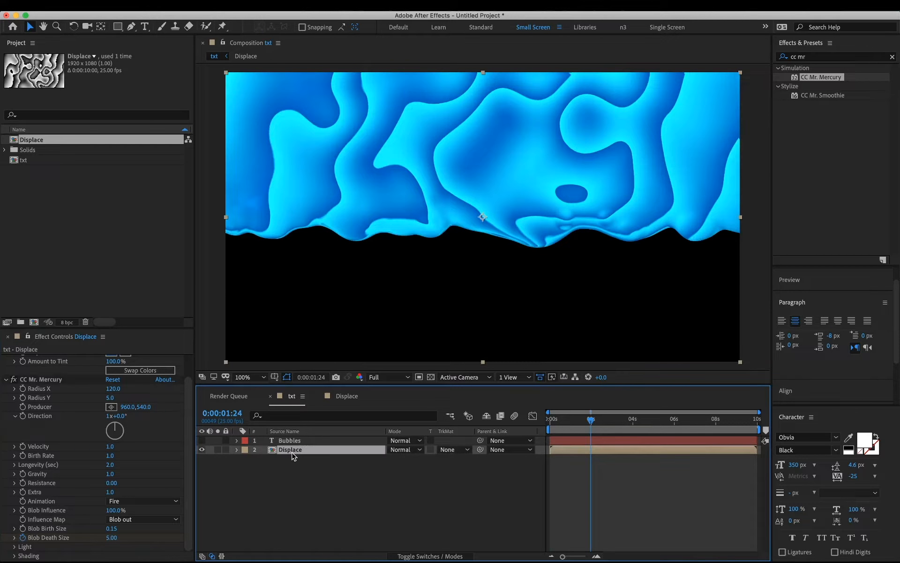
{"action": "left_click_drag", "start_coordinate": [297, 451], "coordinate": [299, 441]}
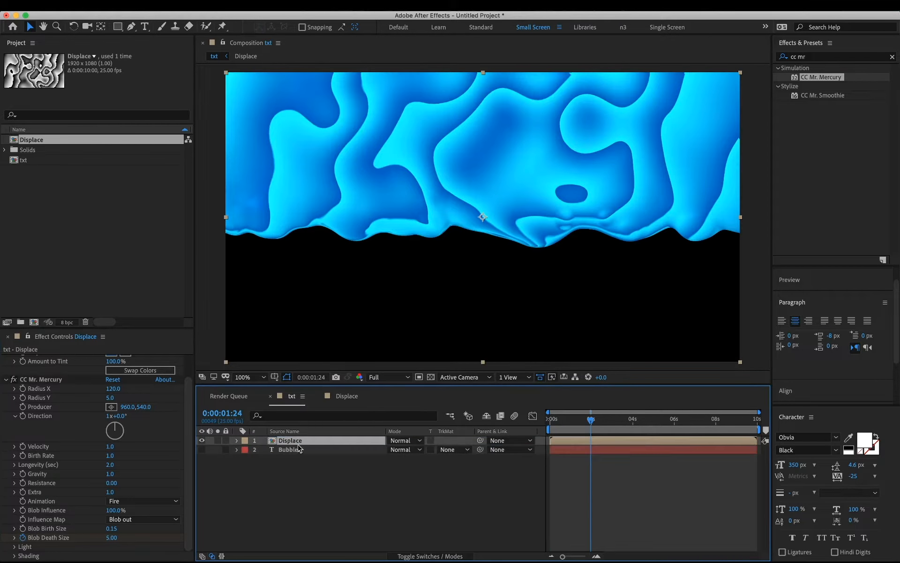
{"action": "left_click", "coordinate": [362, 450]}
{"action": "left_click", "coordinate": [201, 449]}
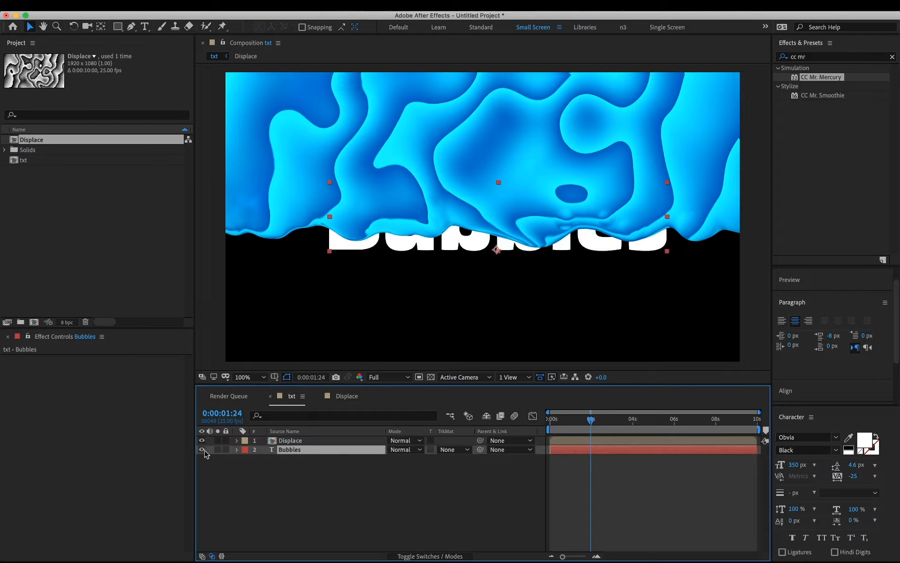
{"action": "left_click", "coordinate": [455, 450]}
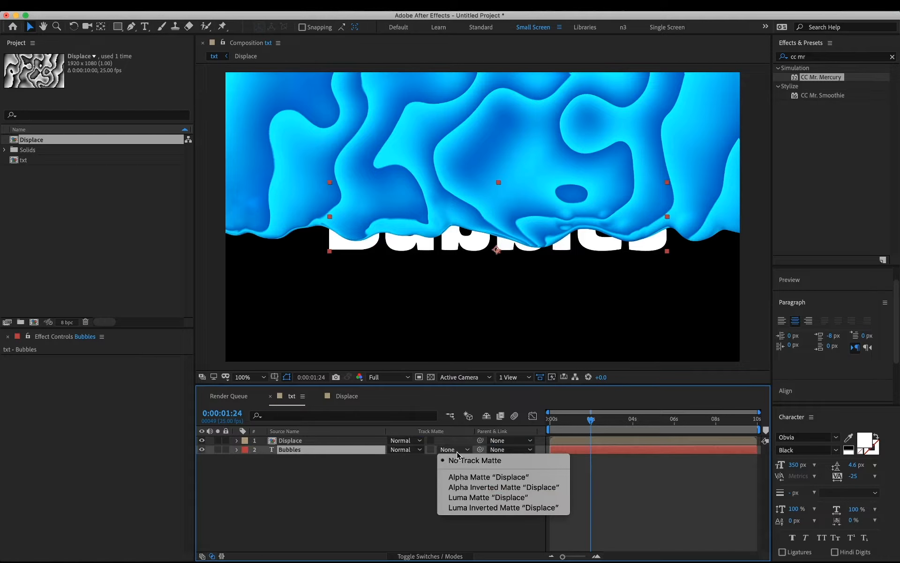
{"action": "left_click", "coordinate": [475, 477]}
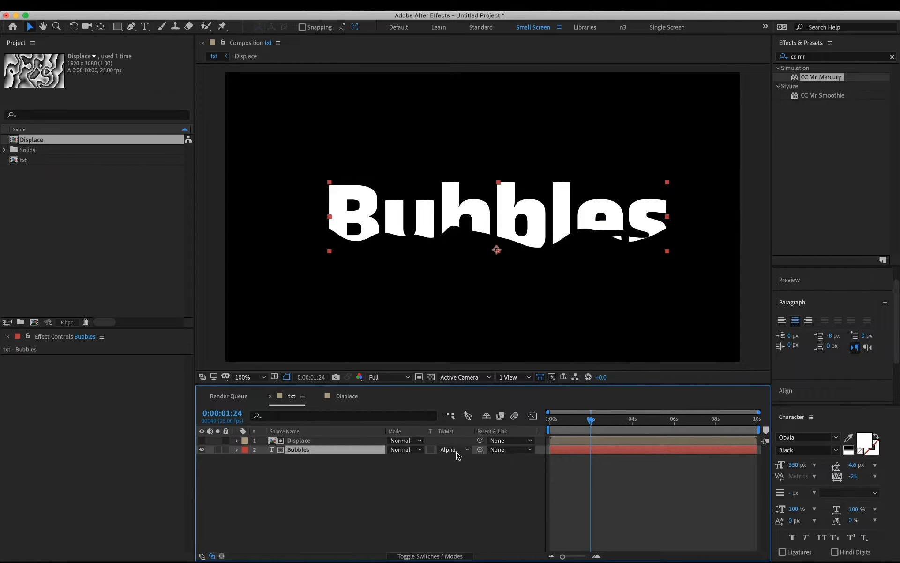
Step: Try Alpha Inverted Matte "Displace" on the Bubbles layer, and clear its track matte again
{"action": "left_click", "coordinate": [454, 450]}
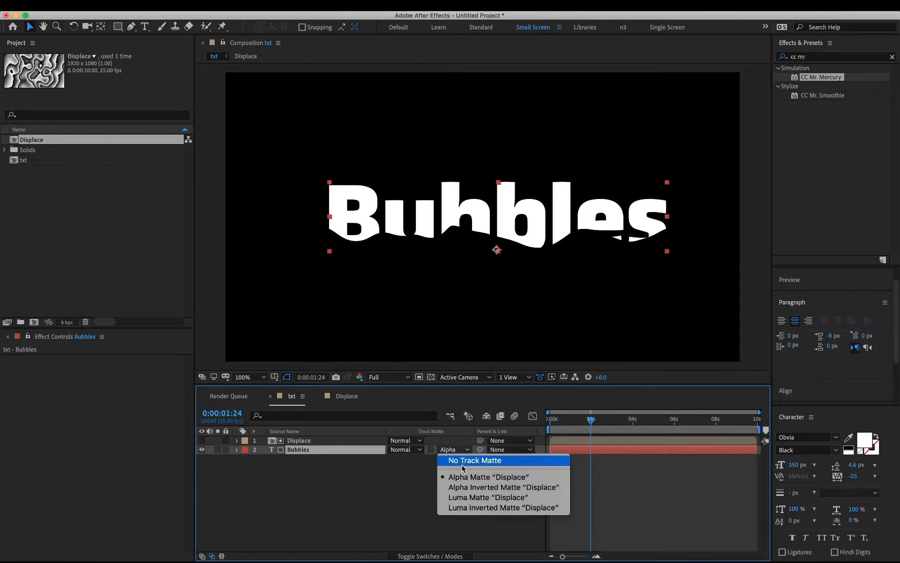
{"action": "left_click", "coordinate": [463, 488]}
{"action": "left_click", "coordinate": [458, 451]}
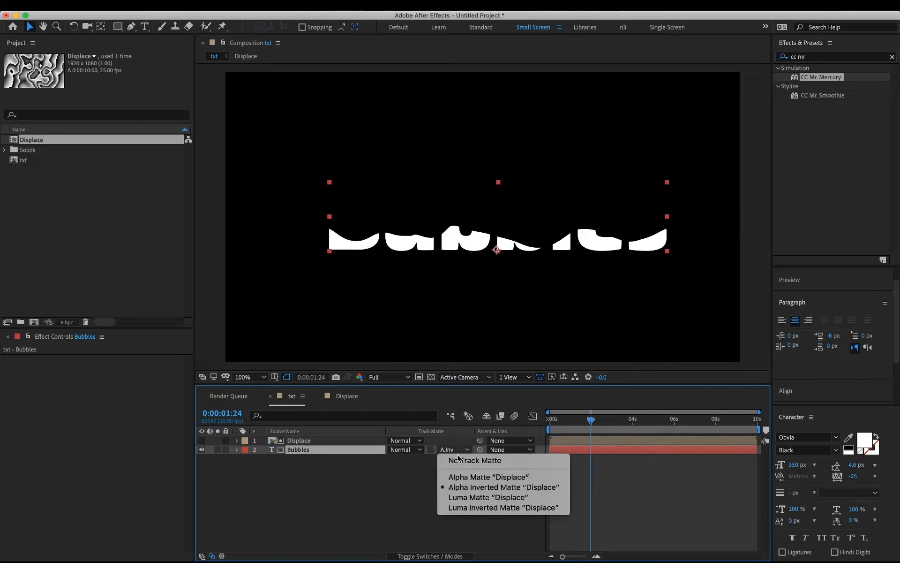
{"action": "left_click", "coordinate": [460, 460]}
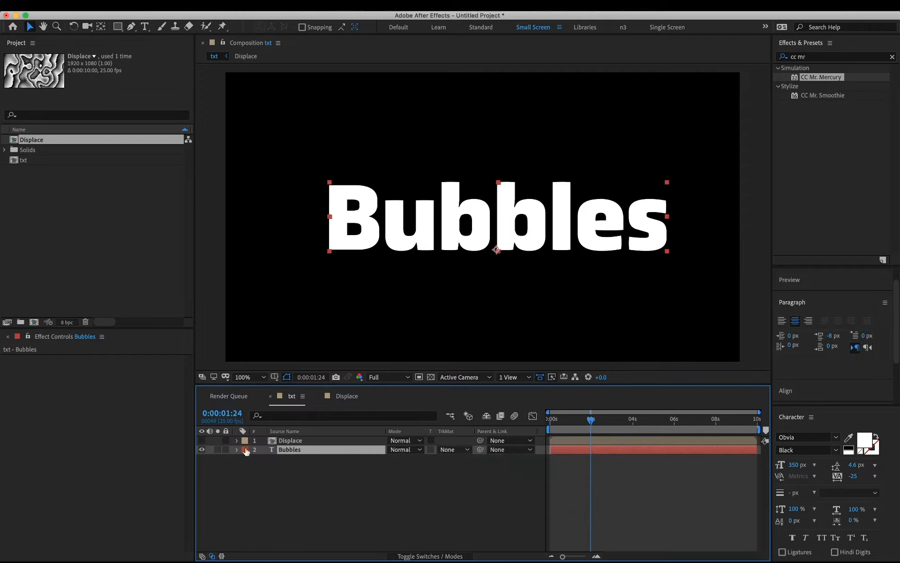
Step: Make the Displace layer visible, move it beneath Bubbles and give it the Alpha track matte from the text
{"action": "left_click", "coordinate": [203, 441]}
{"action": "left_click_drag", "start_coordinate": [316, 442], "coordinate": [438, 457]}
{"action": "left_click", "coordinate": [451, 450]}
{"action": "left_click", "coordinate": [466, 475]}
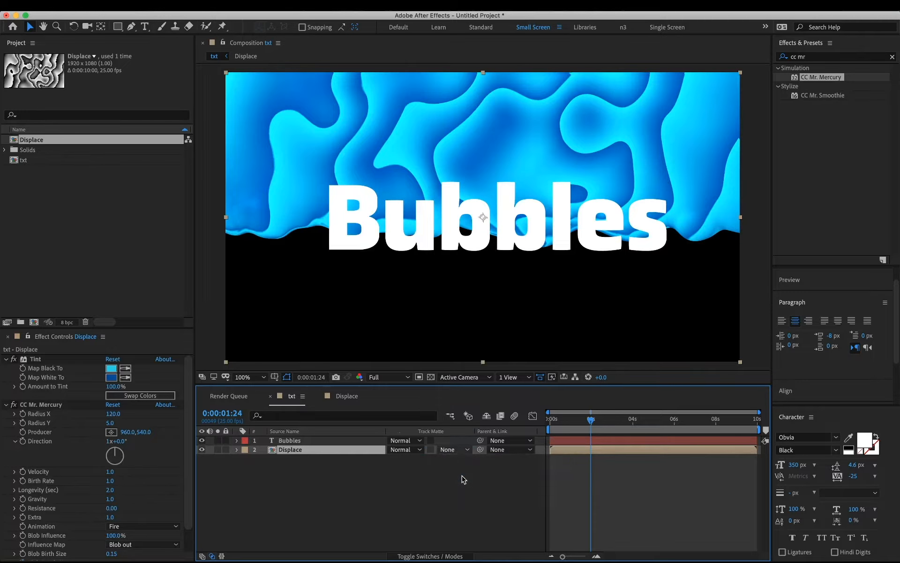
Step: Preview the text-matted liquid animation from the start of the txt composition
{"action": "left_click_drag", "start_coordinate": [580, 424], "coordinate": [523, 430]}
{"action": "key", "text": "space"}
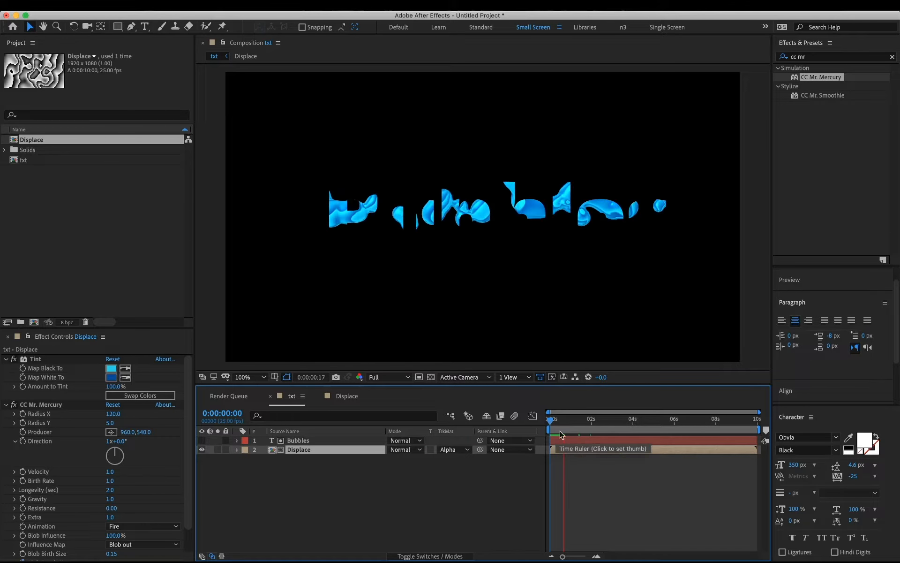
{"action": "left_click", "coordinate": [570, 422]}
{"action": "mouse_move", "coordinate": [570, 422]}
{"action": "left_mouse_down"}
{"action": "mouse_move", "coordinate": [544, 425]}
{"action": "mouse_move", "coordinate": [593, 424]}
{"action": "mouse_move", "coordinate": [561, 429]}
{"action": "left_mouse_up"}
Step: Remove the Displace layer's track matte and preview the liquid animation at Half resolution
{"action": "left_click", "coordinate": [465, 450]}
{"action": "left_click", "coordinate": [451, 459]}
{"action": "left_click", "coordinate": [380, 377]}
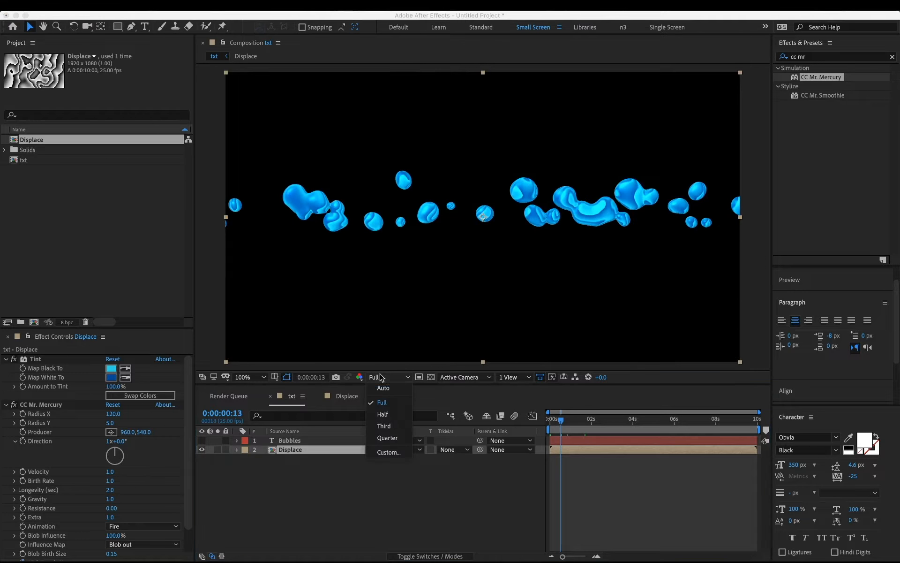
{"action": "left_click", "coordinate": [384, 415]}
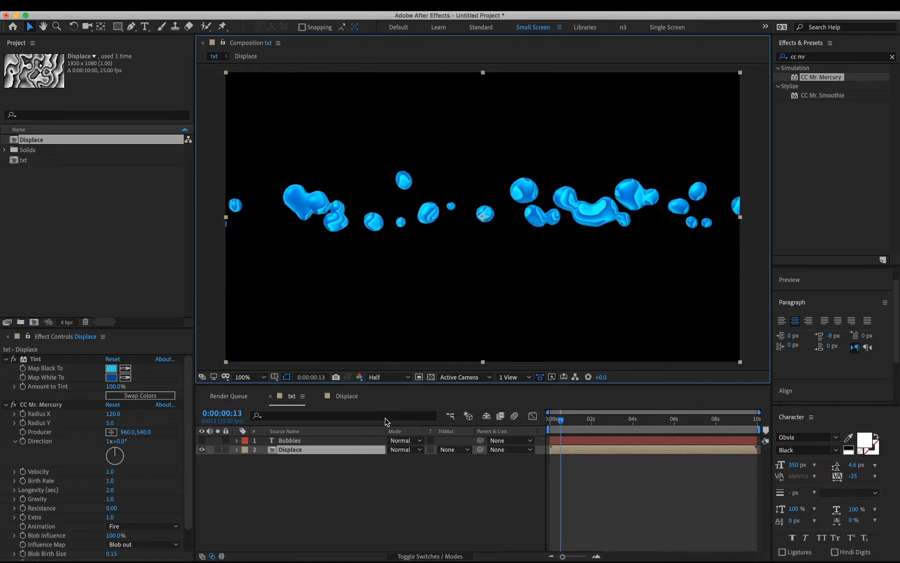
{"action": "key", "text": "ctrl+0"}
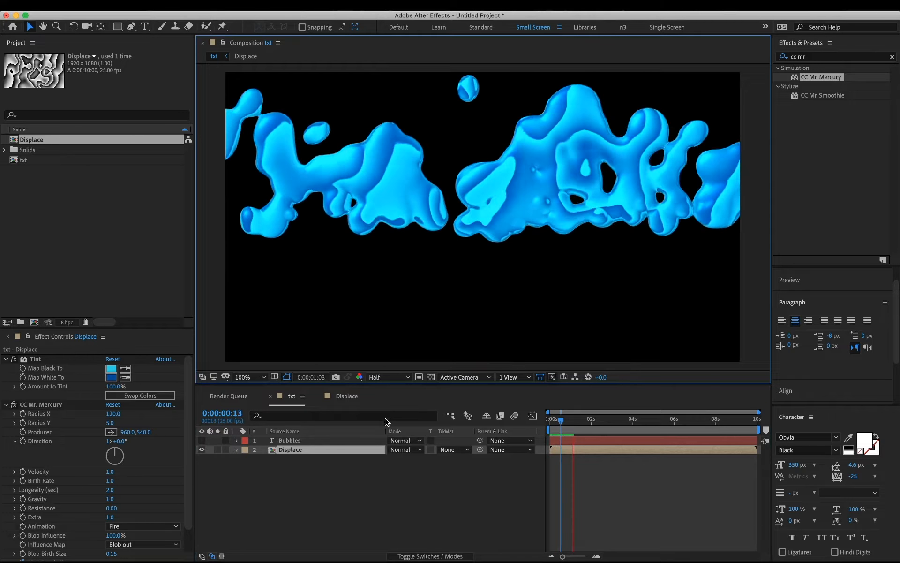
Step: Set CC Mr. Mercury's Velocity to 1.5 and Extra to 0 on the Displace layer, and check the frame at 0:00:04:00
{"action": "key", "text": "space"}
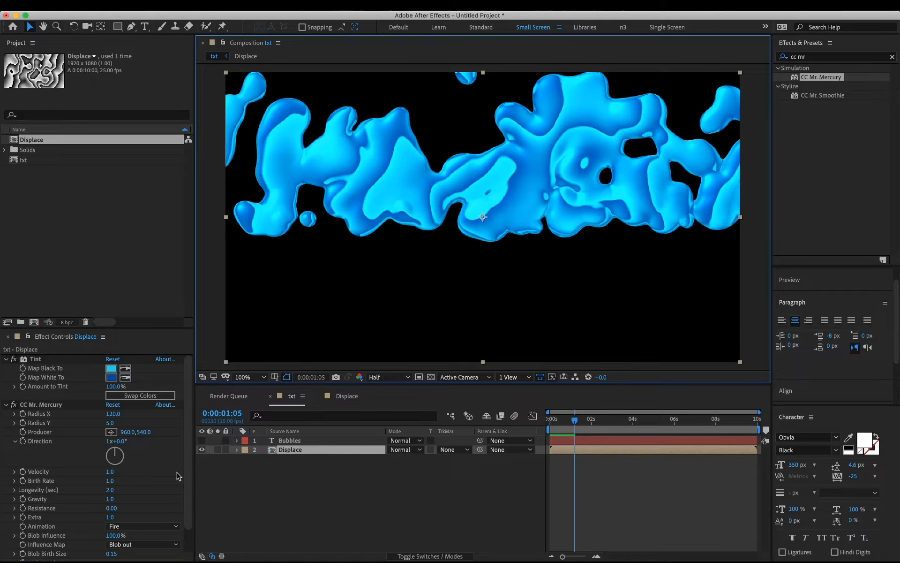
{"action": "left_click", "coordinate": [113, 471]}
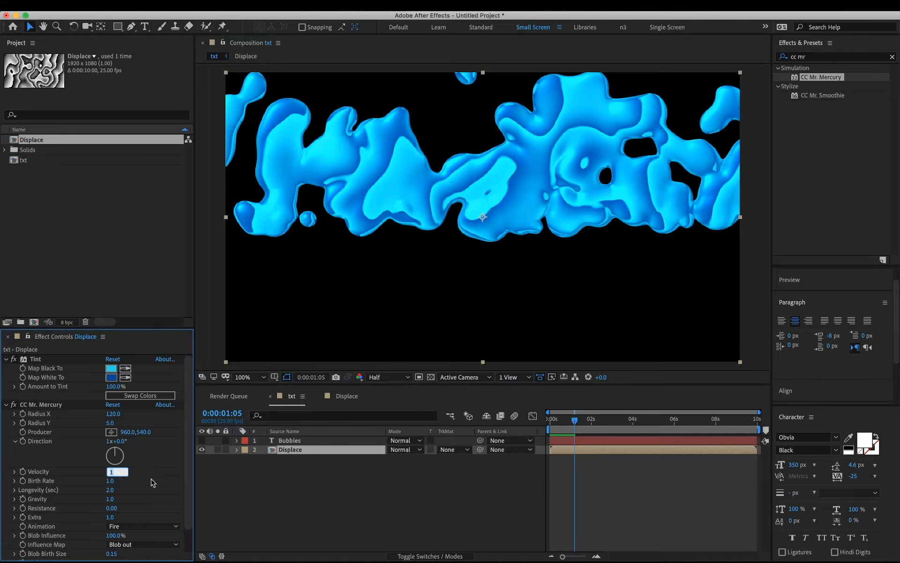
{"action": "type", "text": "1.5"}
{"action": "key", "text": "Return"}
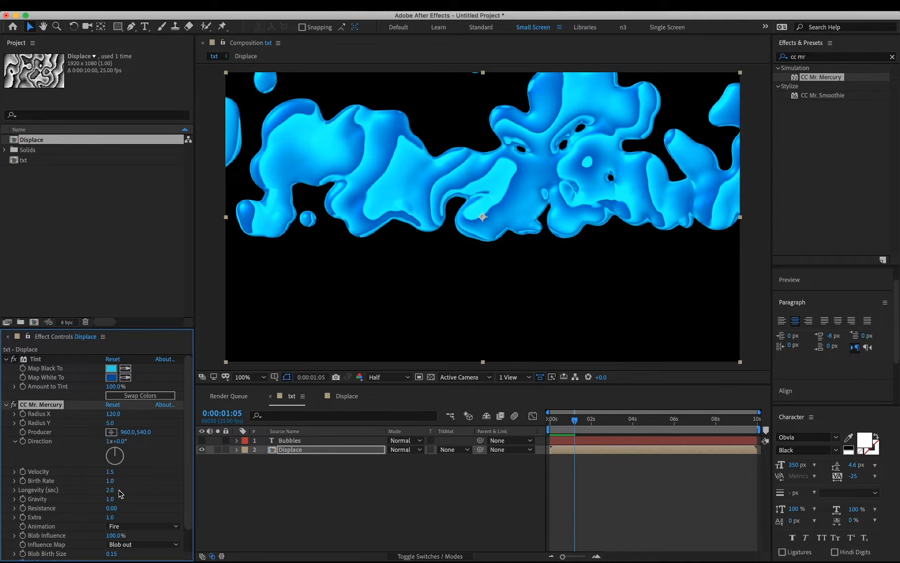
{"action": "left_click", "coordinate": [110, 516]}
{"action": "type", "text": "0"}
{"action": "key", "text": "Return"}
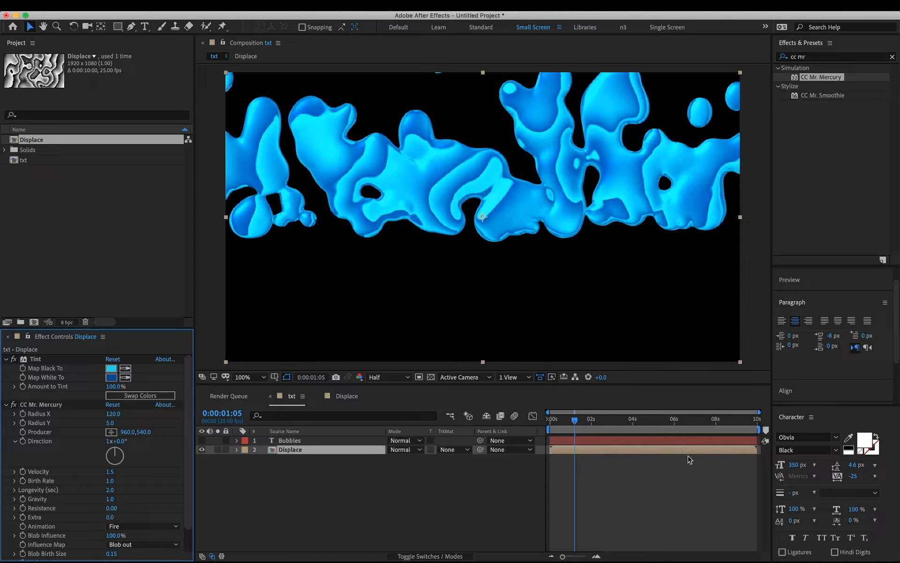
{"action": "left_click_drag", "start_coordinate": [558, 422], "coordinate": [633, 415]}
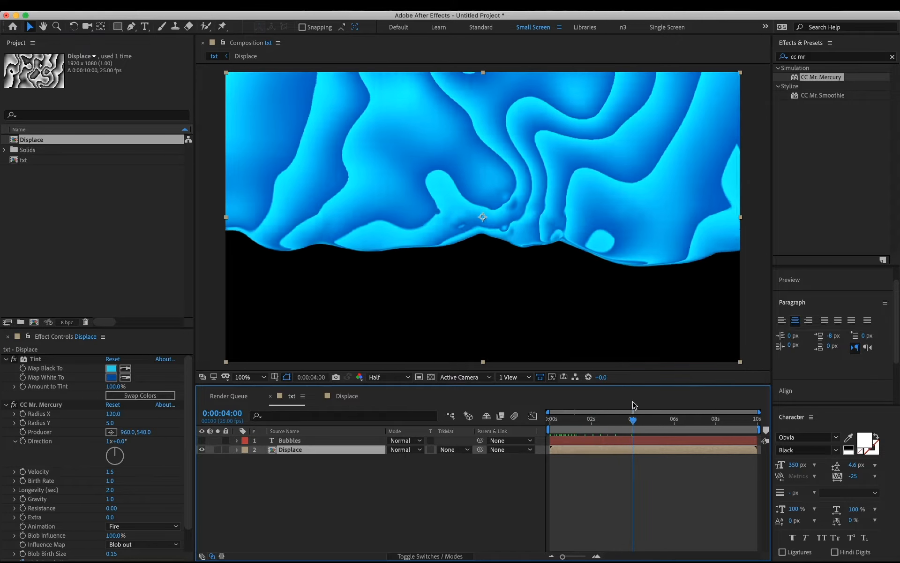
Step: Apply the Alpha Matte "Bubbles" track matte to the Displace layer and preview the filled text
{"action": "left_click", "coordinate": [453, 449]}
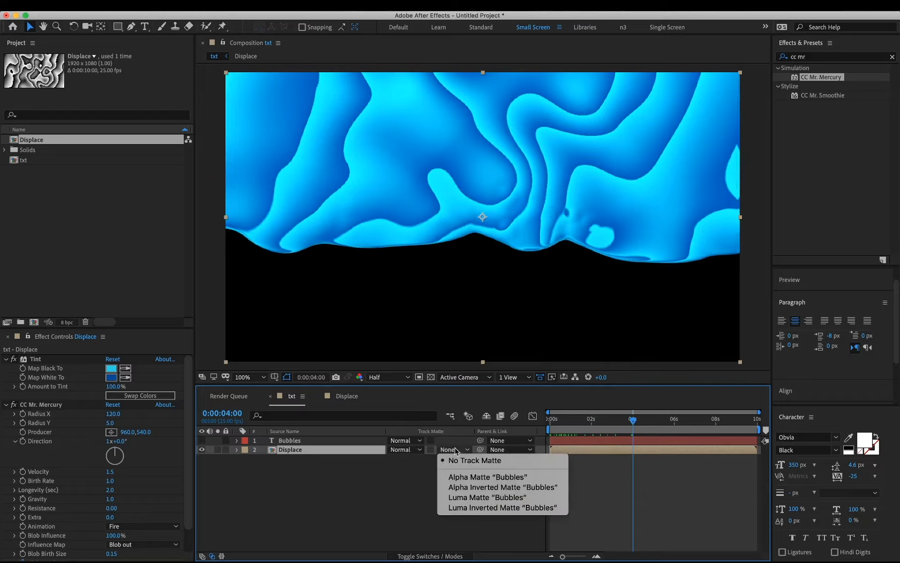
{"action": "left_click", "coordinate": [460, 476]}
{"action": "key", "text": "ctrl+0"}
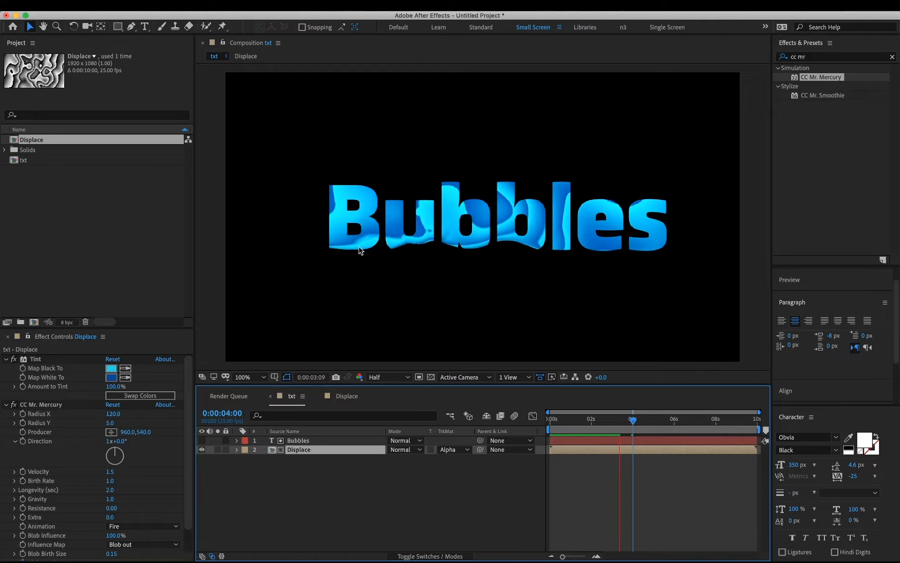
{"action": "key", "text": "space"}
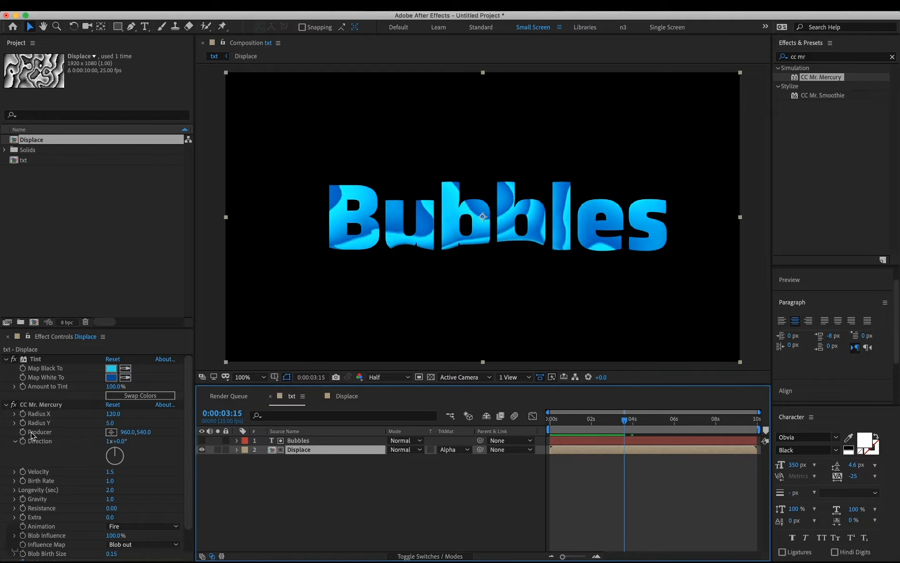
Step: Lower the CC Mr. Mercury Producer to 960,795 on the Displace layer and preview the text from the start
{"action": "left_click_drag", "start_coordinate": [135, 436], "coordinate": [280, 433]}
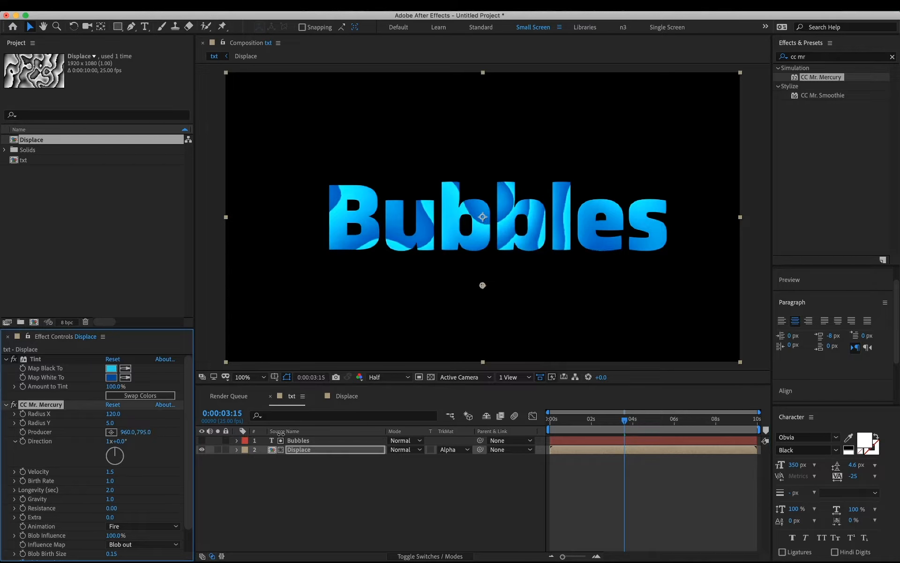
{"action": "key", "text": "space"}
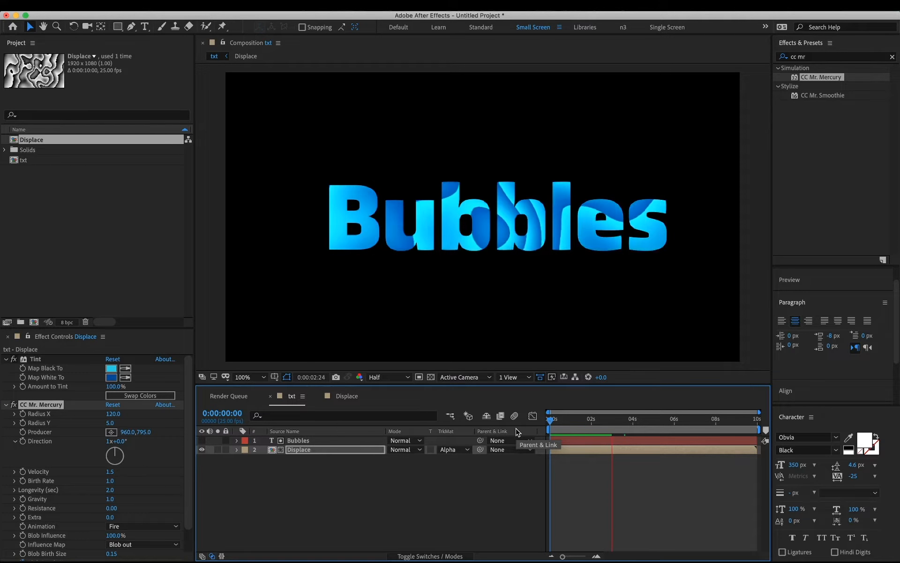
{"action": "key", "text": "space"}
Step: Duplicate the Displace layer above the Bubbles text and remove the copy's Blob Death Size keyframes at 0:00:00:00
{"action": "left_click", "coordinate": [310, 478]}
{"action": "left_click", "coordinate": [312, 450]}
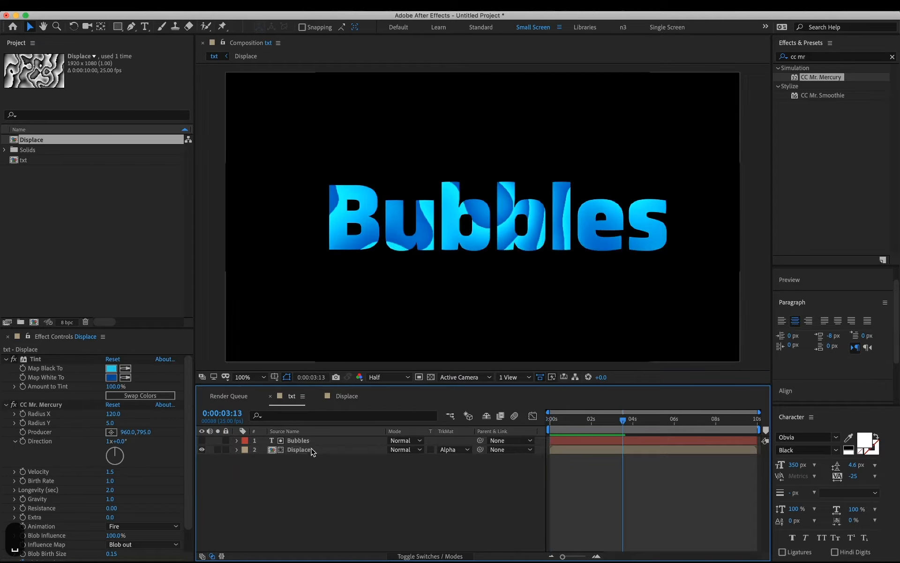
{"action": "key", "text": "super+d"}
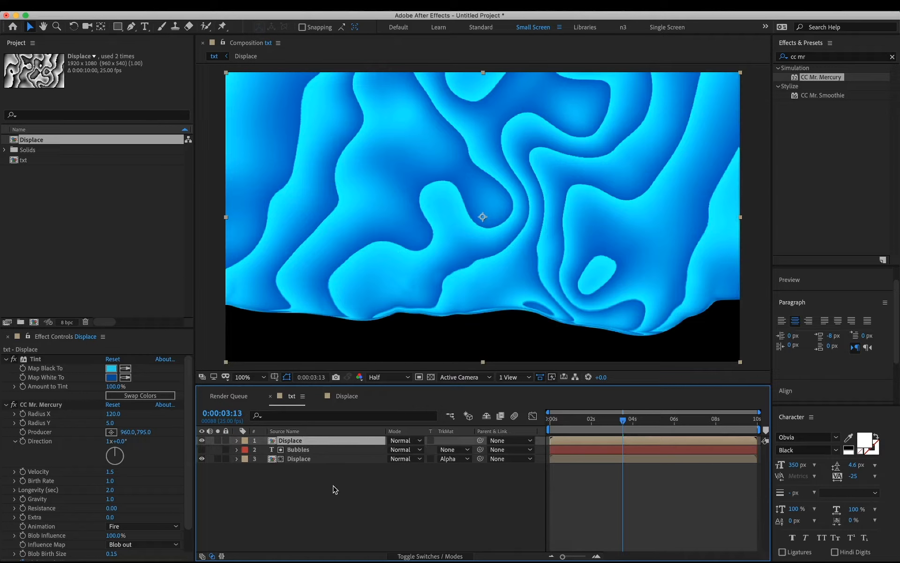
{"action": "key", "text": "u"}
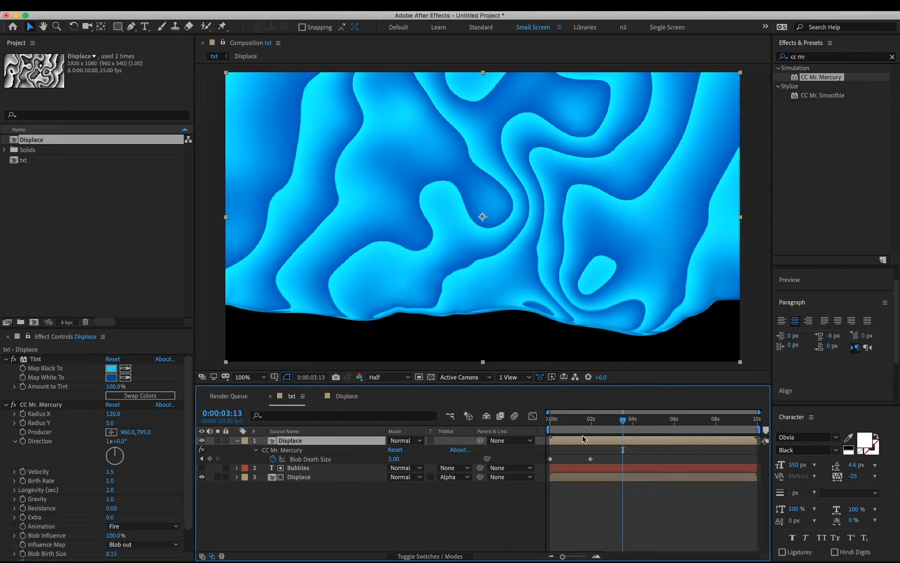
{"action": "left_click_drag", "start_coordinate": [575, 421], "coordinate": [530, 430]}
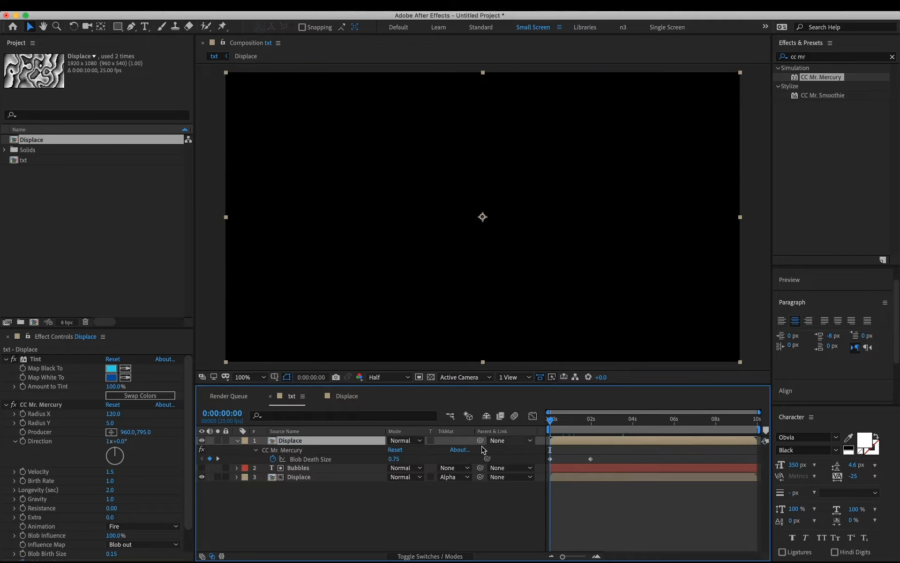
{"action": "left_click", "coordinate": [272, 459]}
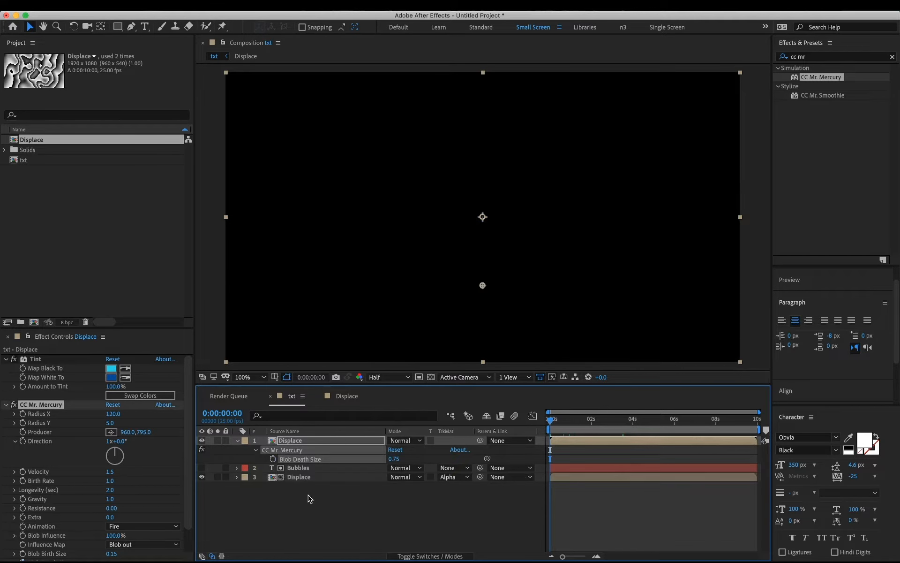
Step: Set CC Mr. Mercury's Radius X to 55 on the top Displace layer and check the result along the timeline
{"action": "left_click", "coordinate": [298, 440]}
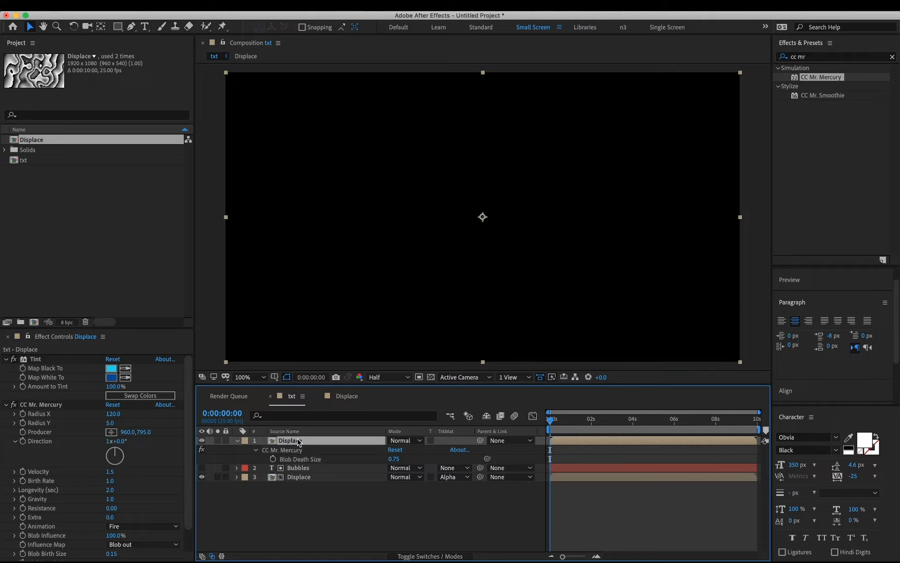
{"action": "scroll", "coordinate": [186, 469], "scroll_direction": "down", "scroll_amount": 2}
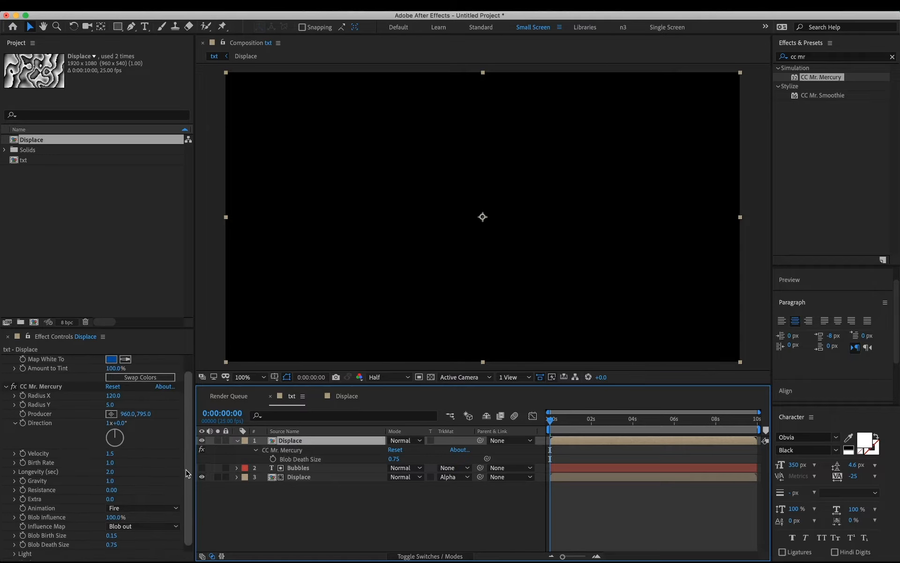
{"action": "left_click", "coordinate": [115, 396]}
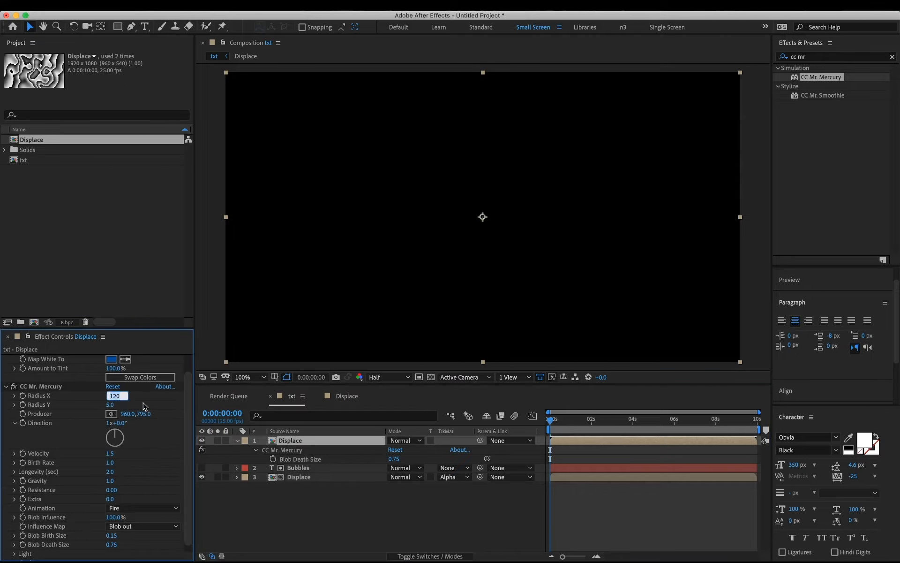
{"action": "type", "text": "55"}
{"action": "key", "text": "Return"}
{"action": "left_click", "coordinate": [579, 420]}
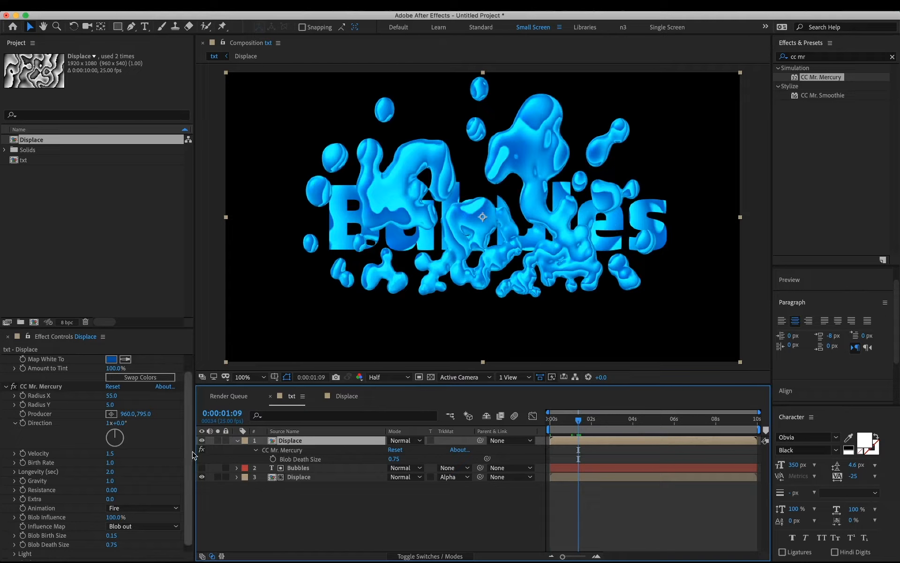
{"action": "left_click_drag", "start_coordinate": [578, 419], "coordinate": [538, 430]}
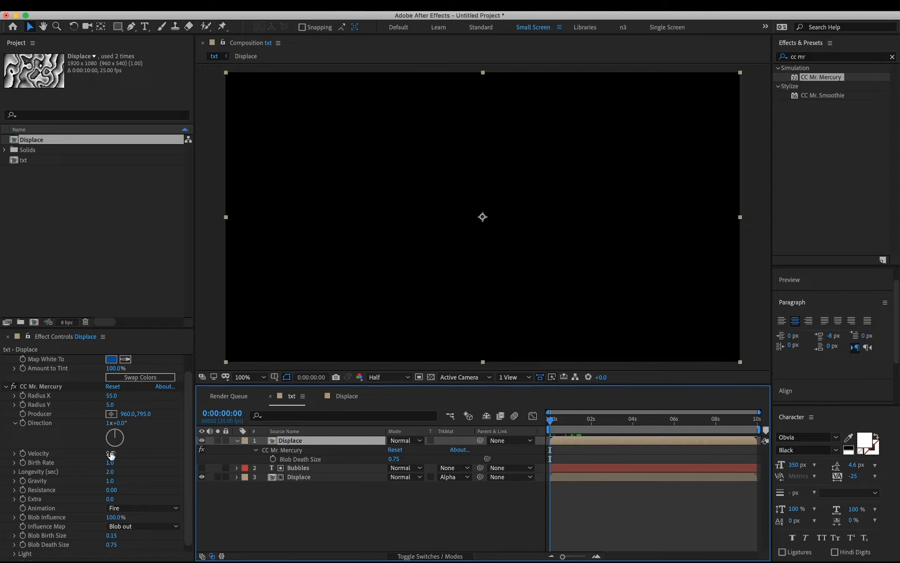
Step: Set CC Mr. Mercury's Resistance to 0.3 and Extra to 3 on the top Displace layer
{"action": "left_click", "coordinate": [110, 490]}
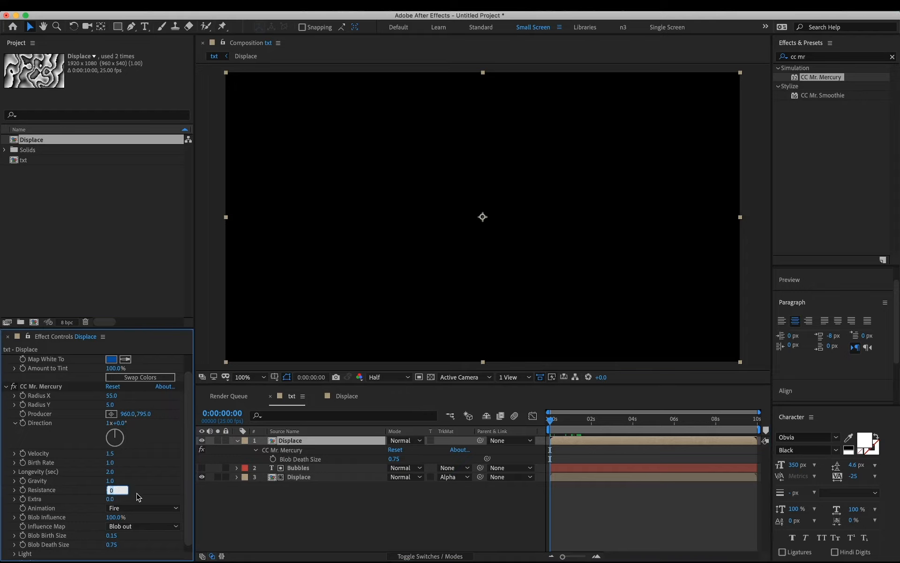
{"action": "type", "text": ".3"}
{"action": "key", "text": "Return"}
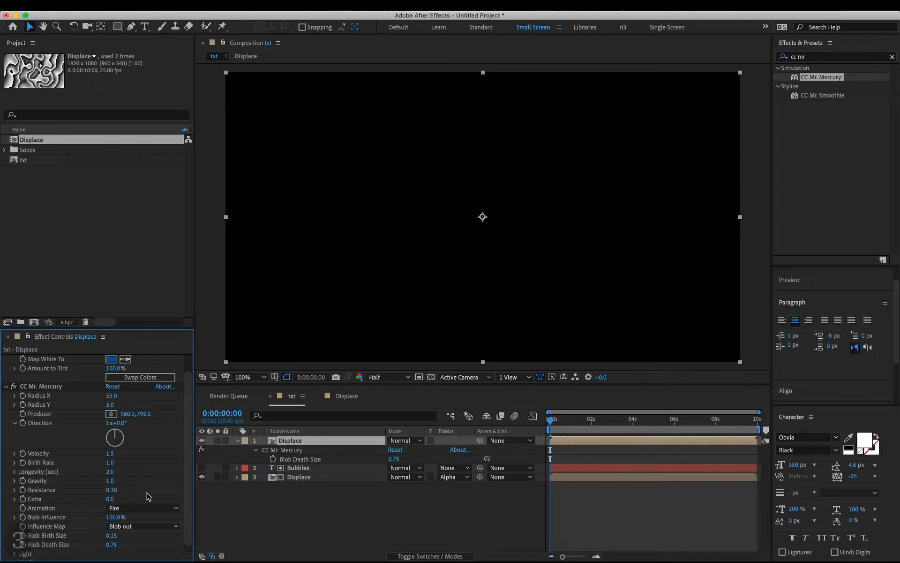
{"action": "left_click", "coordinate": [111, 498]}
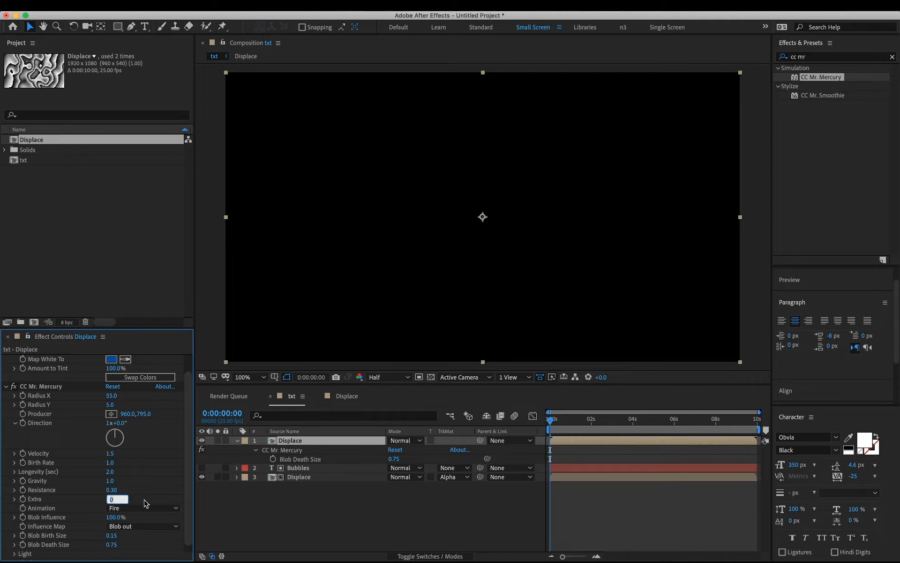
{"action": "type", "text": "3"}
{"action": "key", "text": "Return"}
Step: Reduce the top Displace layer's Blob Death Size to 0.28 and Blob Birth Size to 0.00, and preview the droplets
{"action": "left_click_drag", "start_coordinate": [117, 547], "coordinate": [126, 545]}
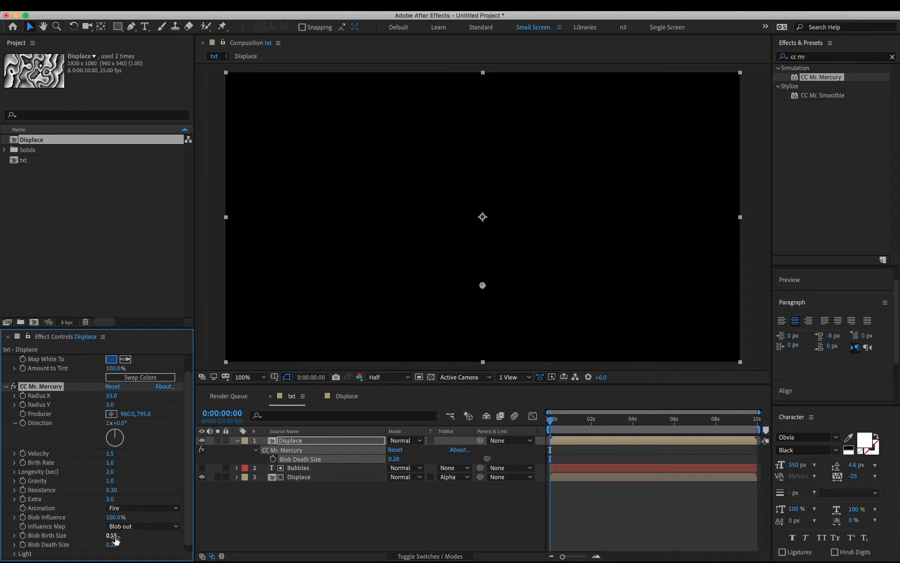
{"action": "left_click_drag", "start_coordinate": [115, 540], "coordinate": [105, 538]}
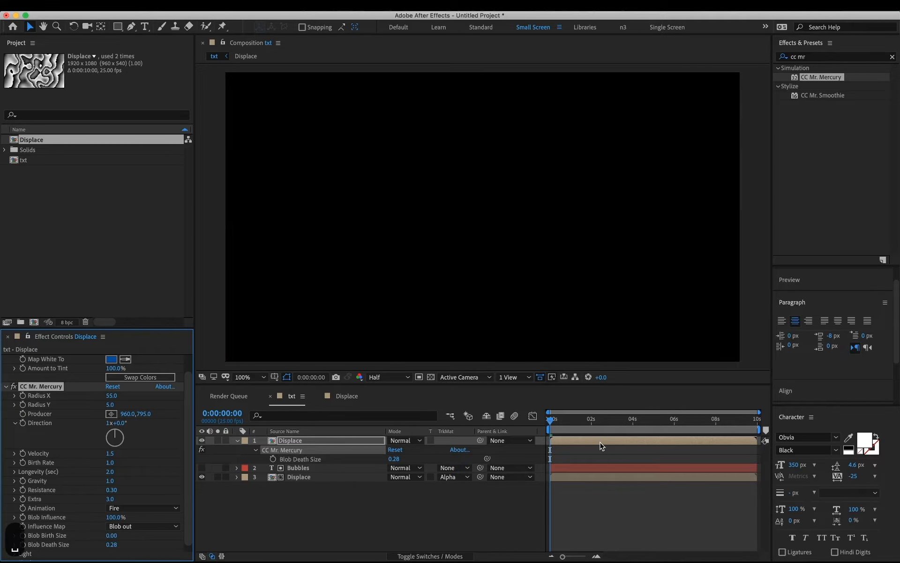
{"action": "key", "text": "space"}
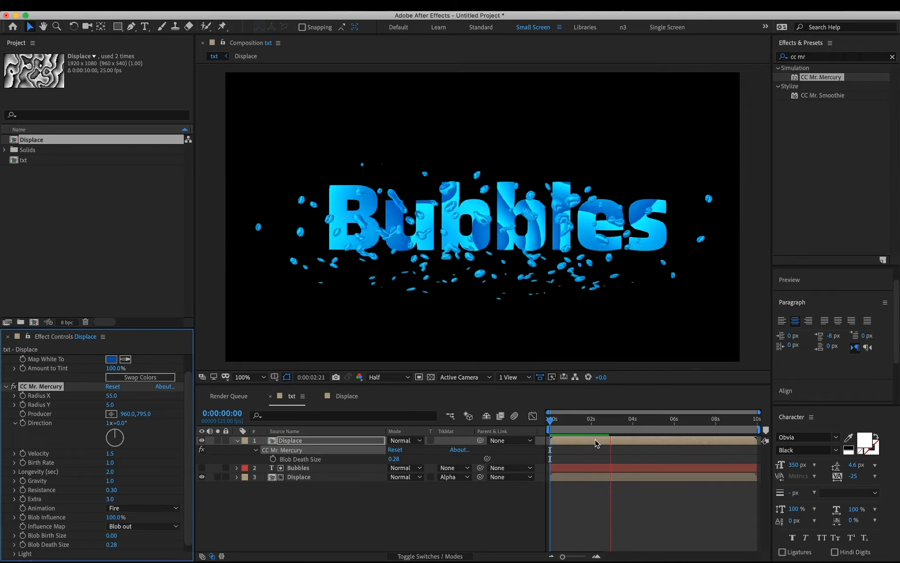
{"action": "key", "text": "space"}
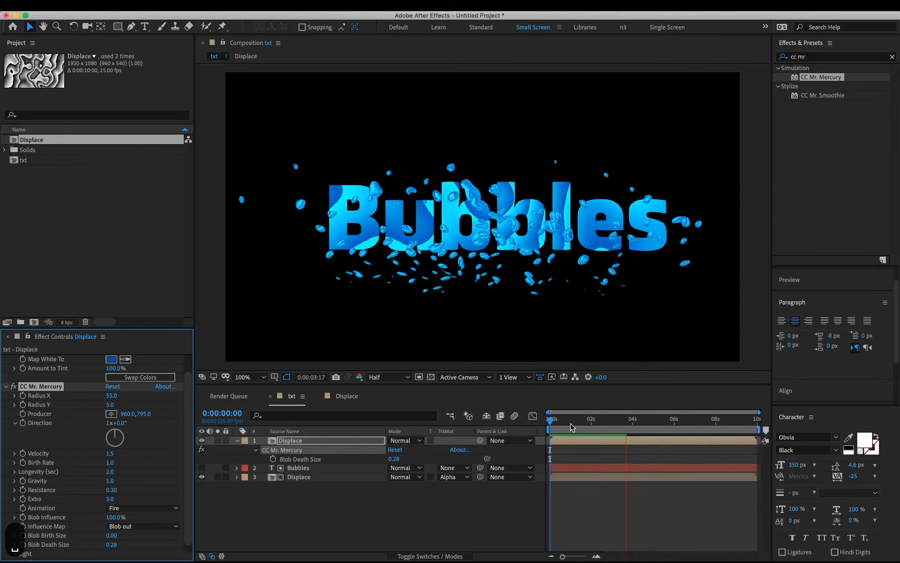
Step: Set CC Mr. Mercury's Gravity to 3 and raise its Producer to 960,724 on the top Displace layer
{"action": "left_click_drag", "start_coordinate": [551, 420], "coordinate": [577, 421]}
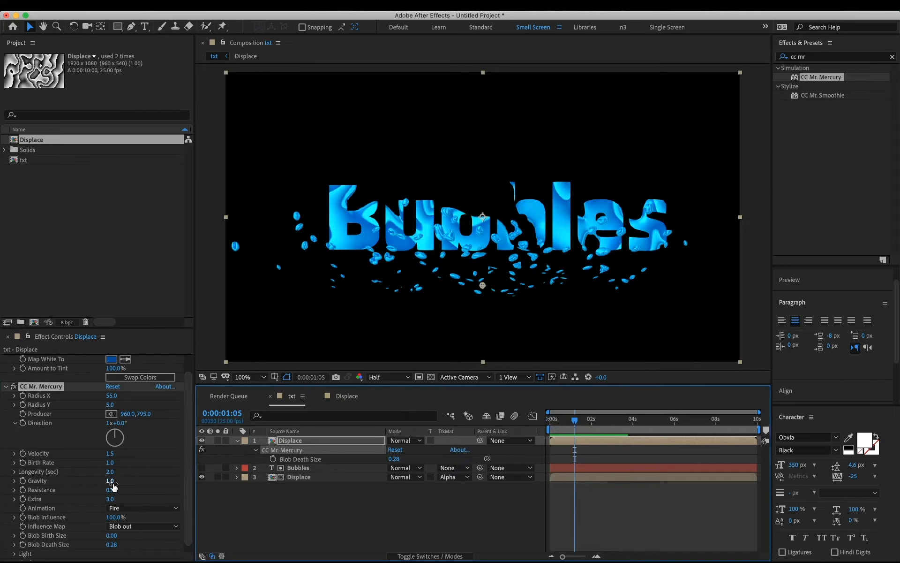
{"action": "left_click", "coordinate": [111, 481]}
{"action": "type", "text": "3"}
{"action": "key", "text": "Return"}
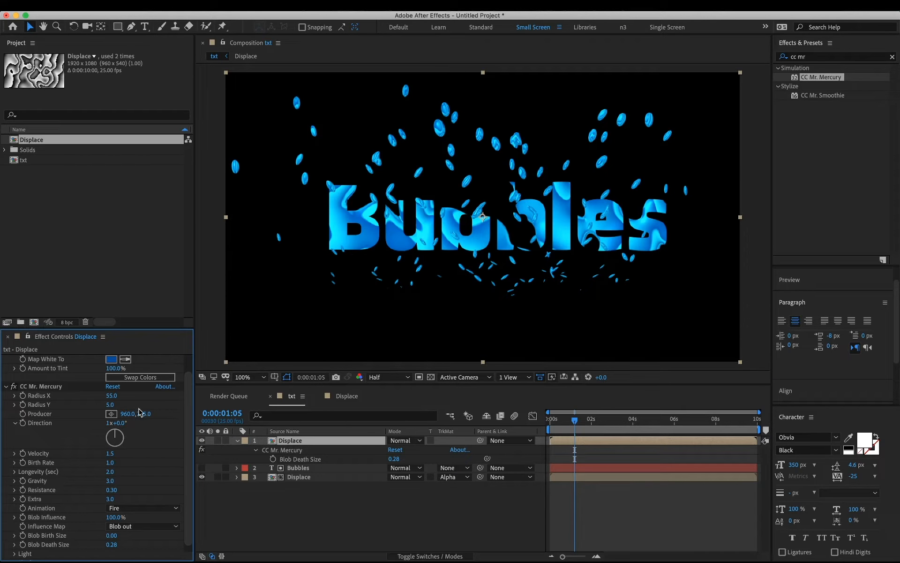
{"action": "left_click_drag", "start_coordinate": [141, 413], "coordinate": [132, 423]}
{"action": "left_click", "coordinate": [307, 535]}
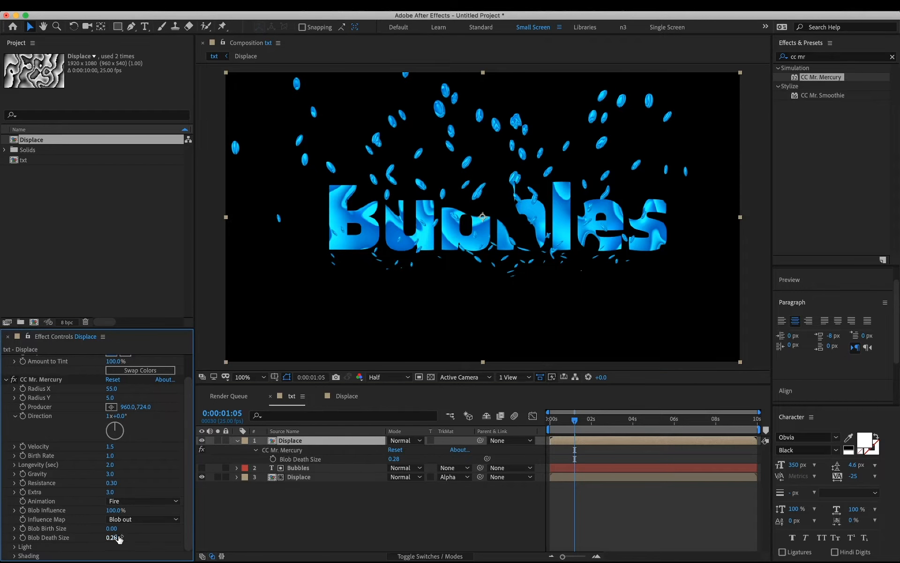
Step: Set the top Displace layer's Blob Death Size to 0.48 and Radius Y to 0, and preview from the start
{"action": "left_click_drag", "start_coordinate": [115, 537], "coordinate": [130, 535]}
{"action": "left_click_drag", "start_coordinate": [555, 419], "coordinate": [577, 412]}
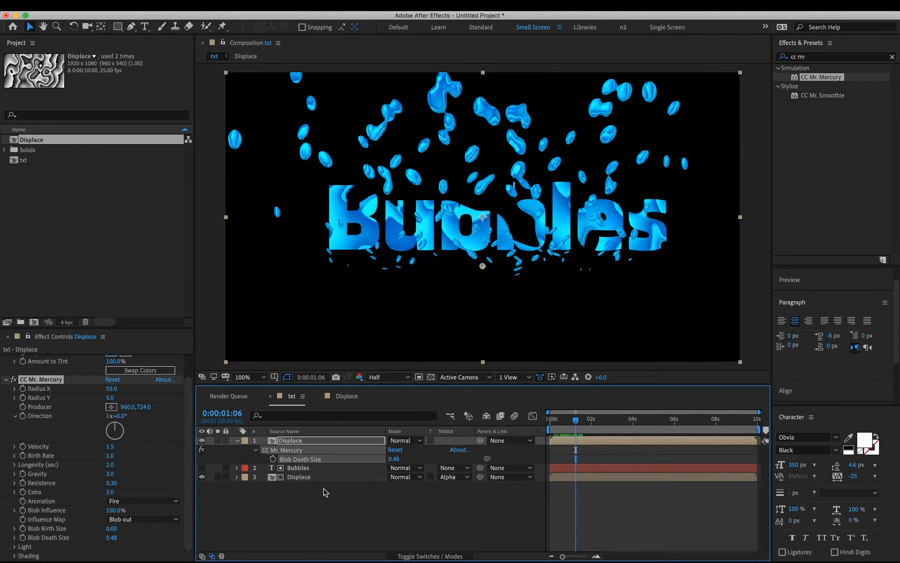
{"action": "left_click", "coordinate": [110, 398]}
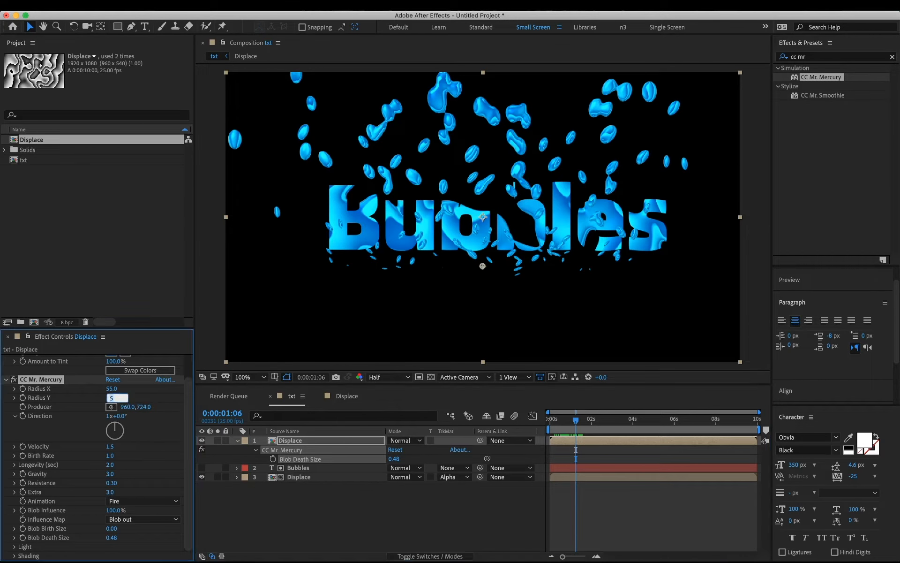
{"action": "type", "text": "0"}
{"action": "key", "text": "Return"}
{"action": "key", "text": "Home"}
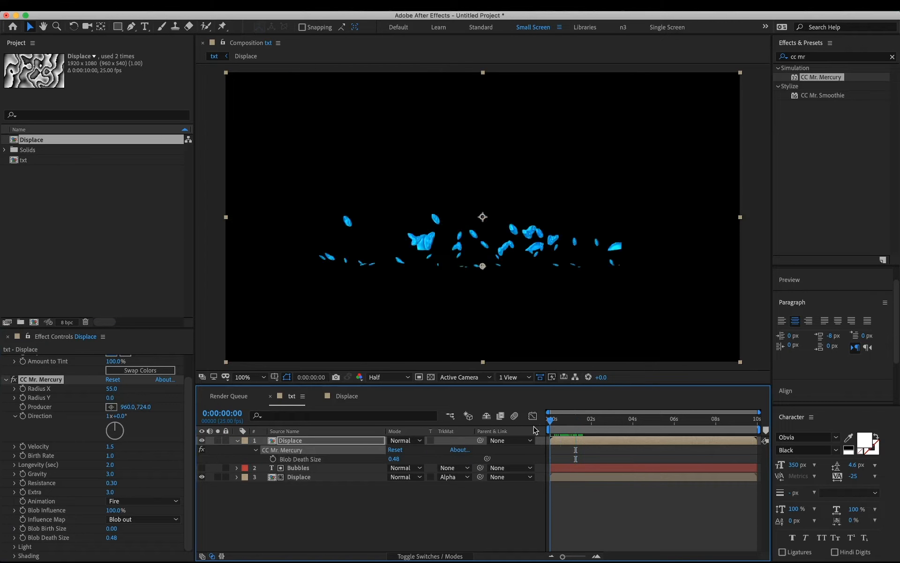
{"action": "key", "text": "space"}
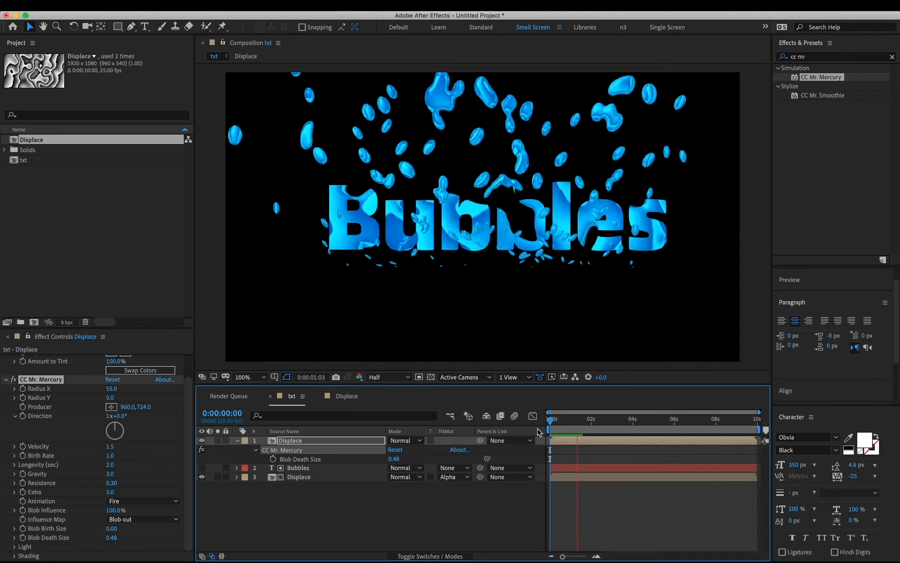
Step: Set CC Mr. Mercury's Radius Y to 0 on the bottom Displace layer and preview the animation from the start
{"action": "left_click", "coordinate": [299, 477]}
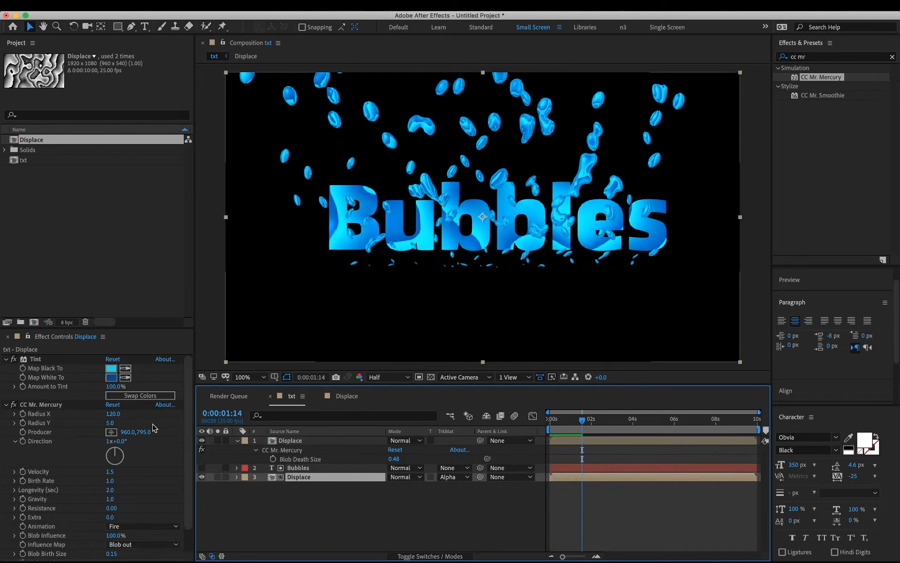
{"action": "left_click", "coordinate": [110, 423]}
{"action": "type", "text": "0"}
{"action": "left_click", "coordinate": [319, 518]}
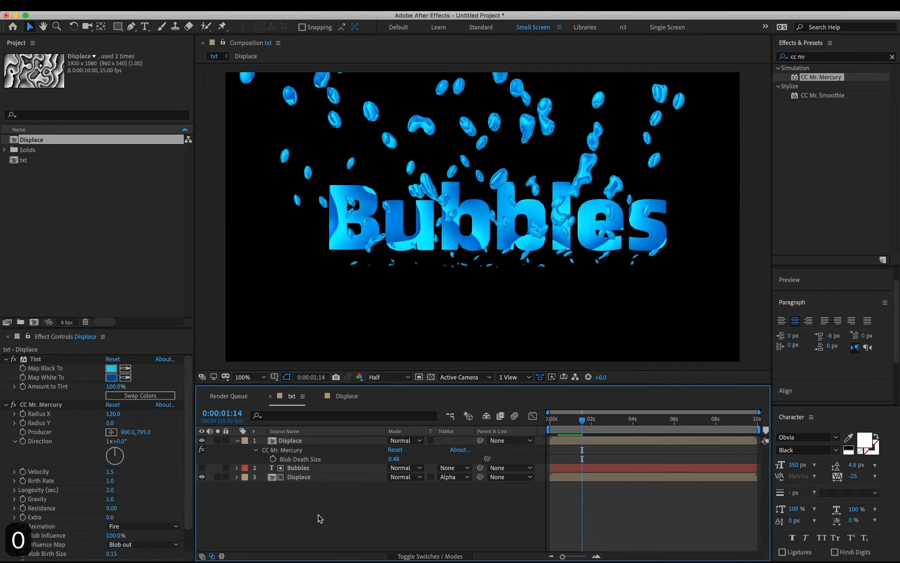
{"action": "left_click", "coordinate": [291, 441]}
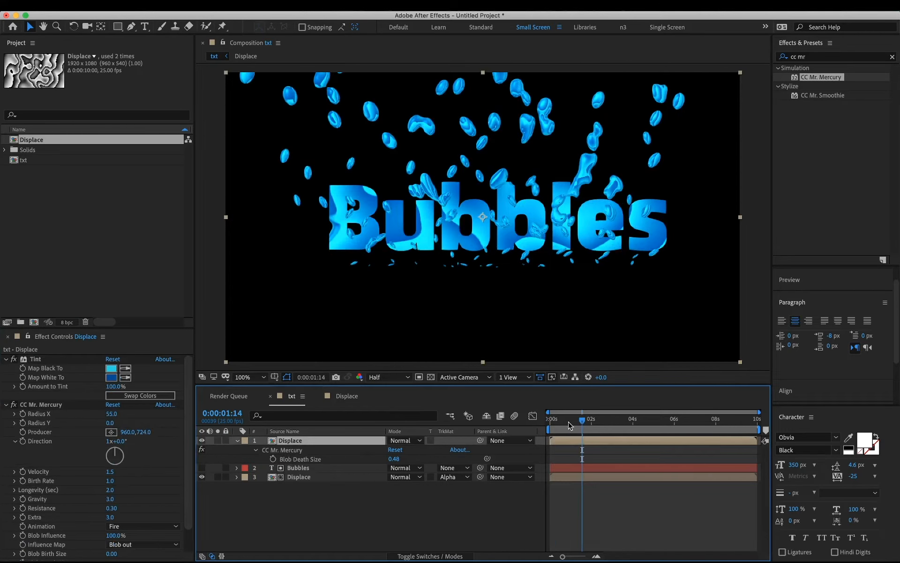
{"action": "key", "text": "Home"}
{"action": "key", "text": "space"}
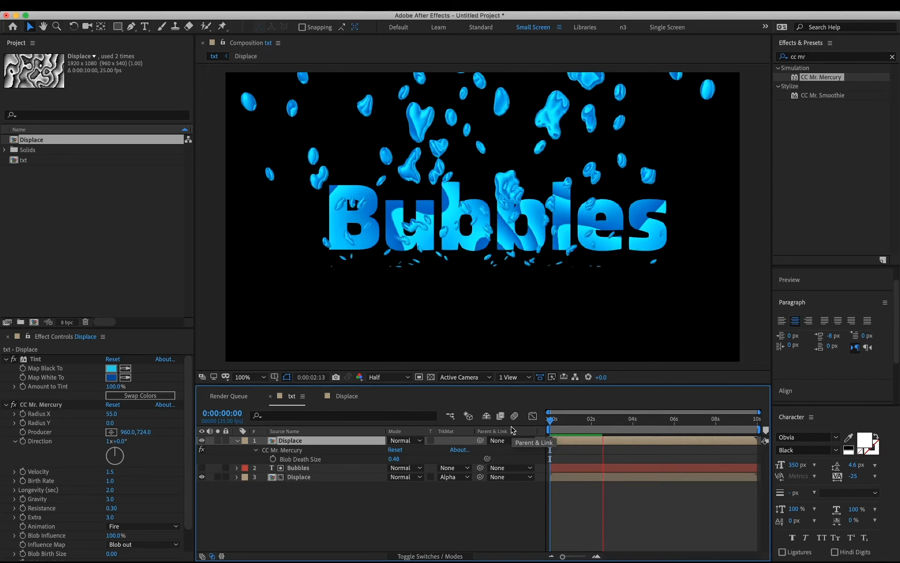
{"action": "key", "text": "space"}
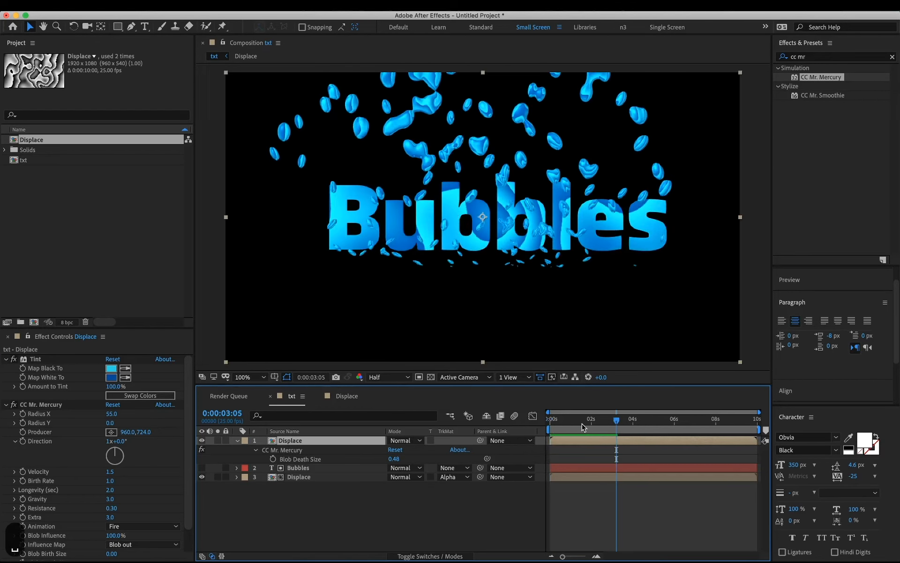
{"action": "left_click", "coordinate": [592, 427]}
{"action": "left_click_drag", "start_coordinate": [591, 427], "coordinate": [592, 427]}
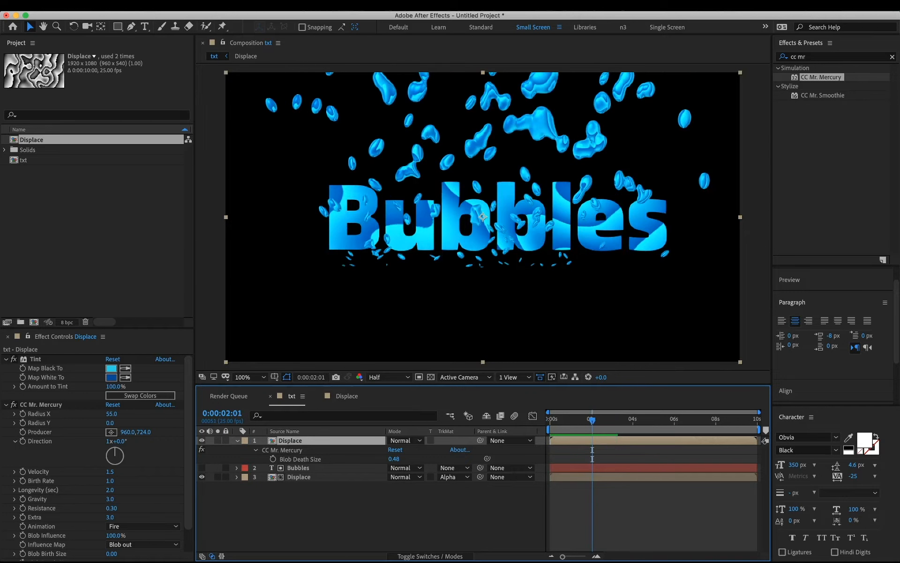
Step: Keyframe CC Mr. Mercury's Birth Rate on the top Displace layer from 1 at 0:00:00:00 to 0 at 0:00:02:00
{"action": "key", "text": "u"}
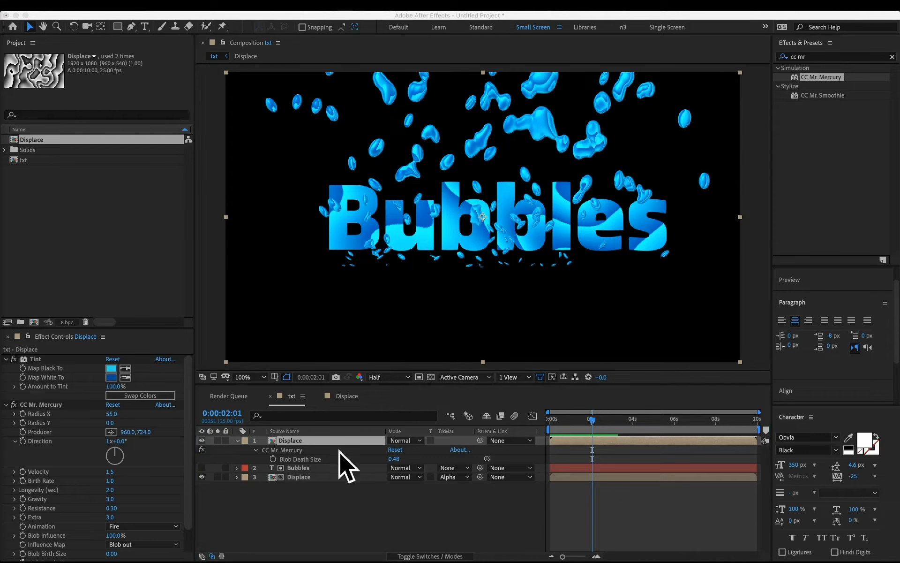
{"action": "left_click", "coordinate": [519, 426]}
{"action": "left_click_drag", "start_coordinate": [589, 430], "coordinate": [520, 433]}
{"action": "scroll", "coordinate": [145, 488], "scroll_direction": "down", "scroll_amount": 2}
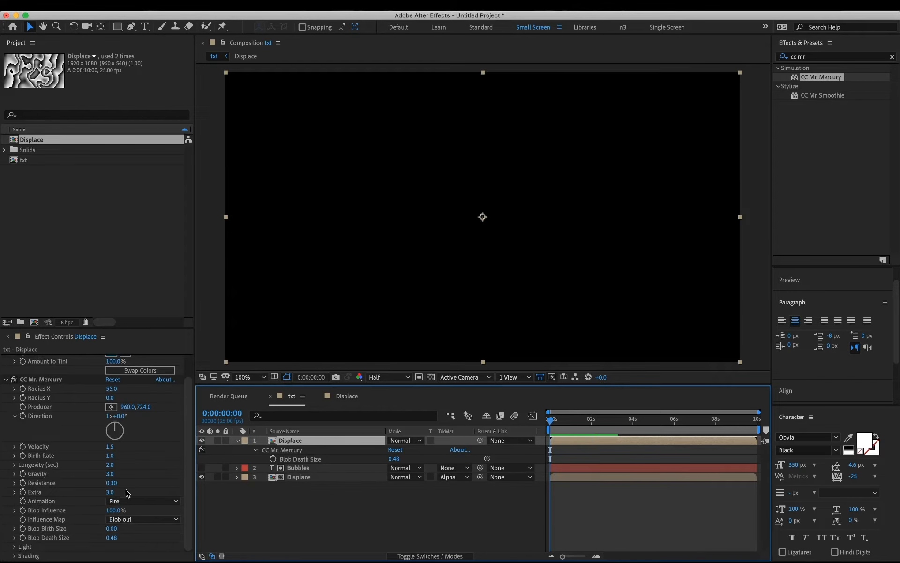
{"action": "scroll", "coordinate": [72, 483], "scroll_direction": "up", "scroll_amount": 2}
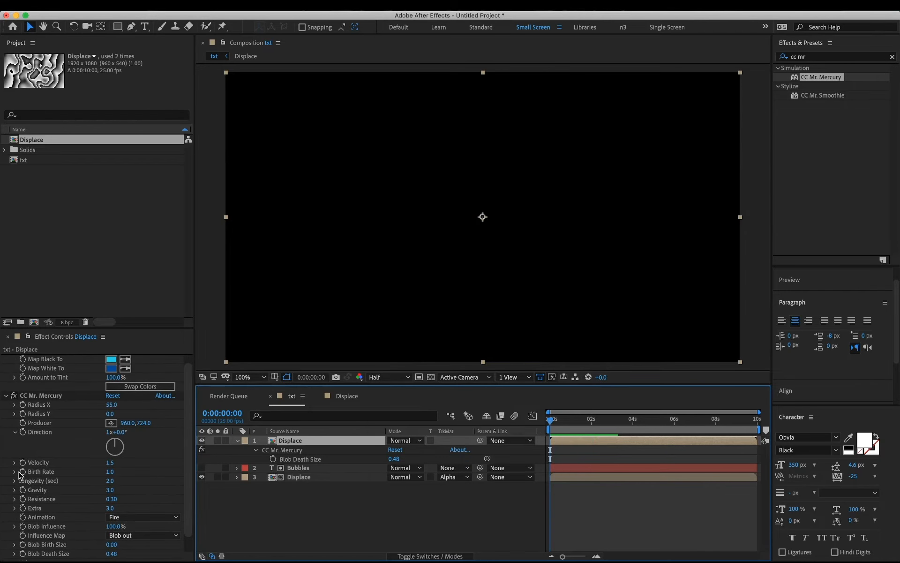
{"action": "left_click", "coordinate": [29, 478]}
{"action": "left_click", "coordinate": [591, 421]}
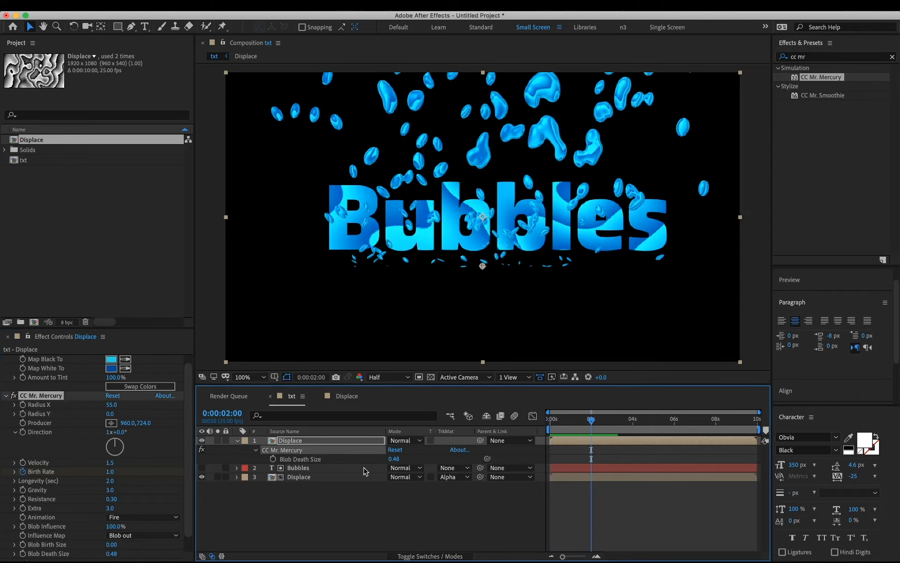
{"action": "left_click", "coordinate": [110, 471]}
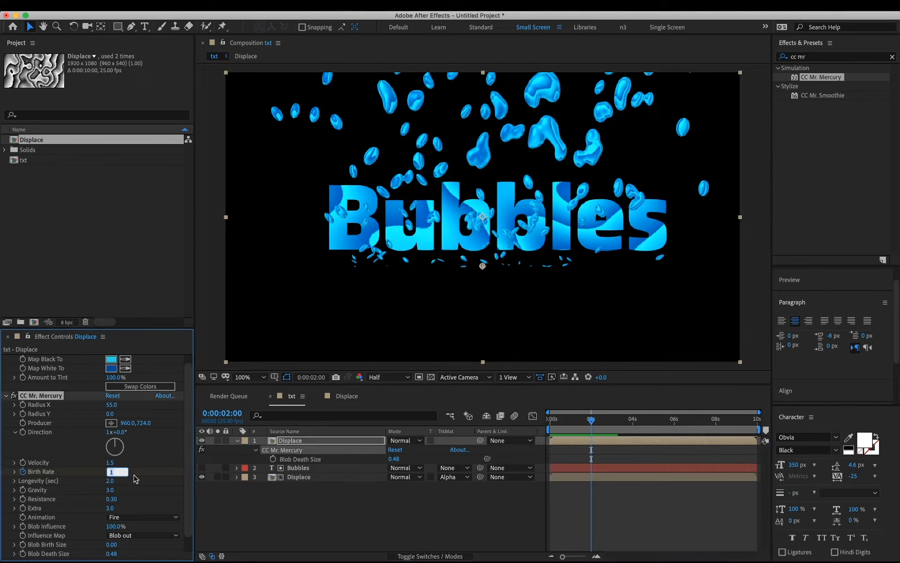
{"action": "type", "text": "0"}
{"action": "left_click_drag", "start_coordinate": [591, 421], "coordinate": [529, 424]}
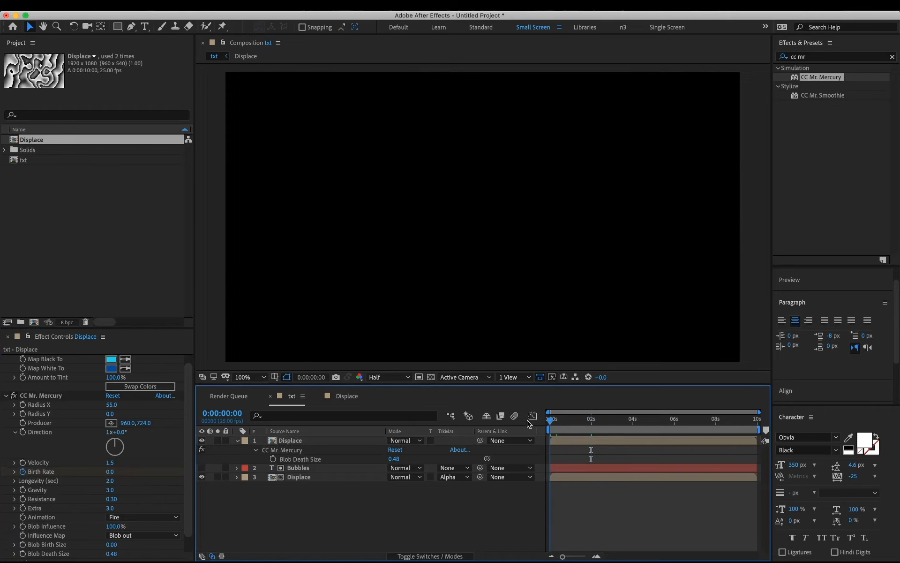
Step: Preview from the first frames how the droplet burst rises and dies out over the Bubbles text
{"action": "key", "text": "ctrl+z"}
{"action": "key", "text": "space"}
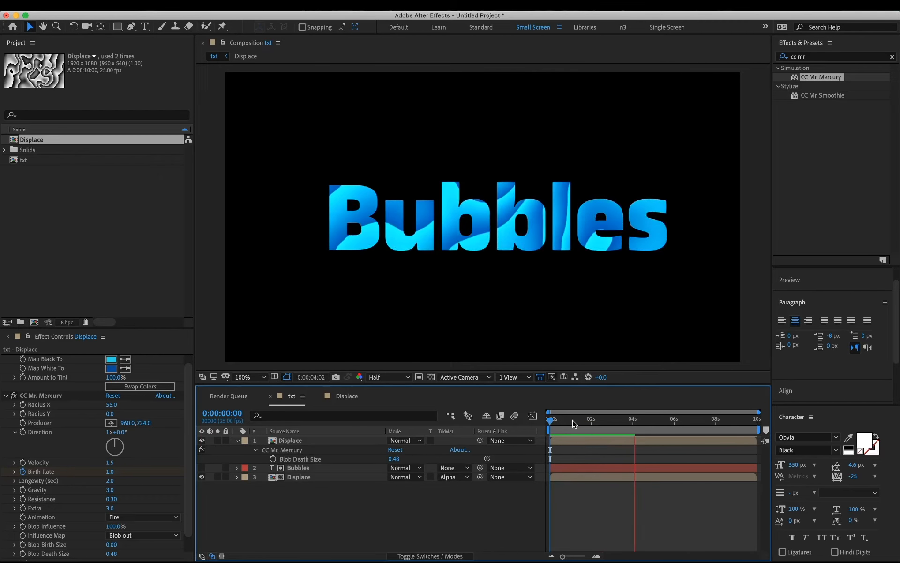
{"action": "left_click", "coordinate": [563, 425]}
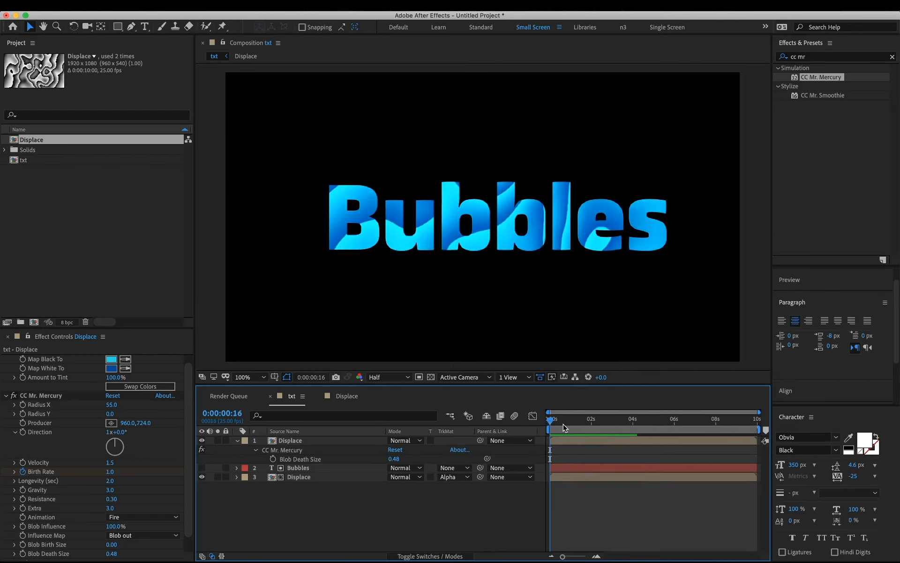
{"action": "mouse_move", "coordinate": [564, 427]}
{"action": "left_mouse_down"}
{"action": "mouse_move", "coordinate": [581, 424]}
{"action": "mouse_move", "coordinate": [555, 424]}
{"action": "left_mouse_up"}
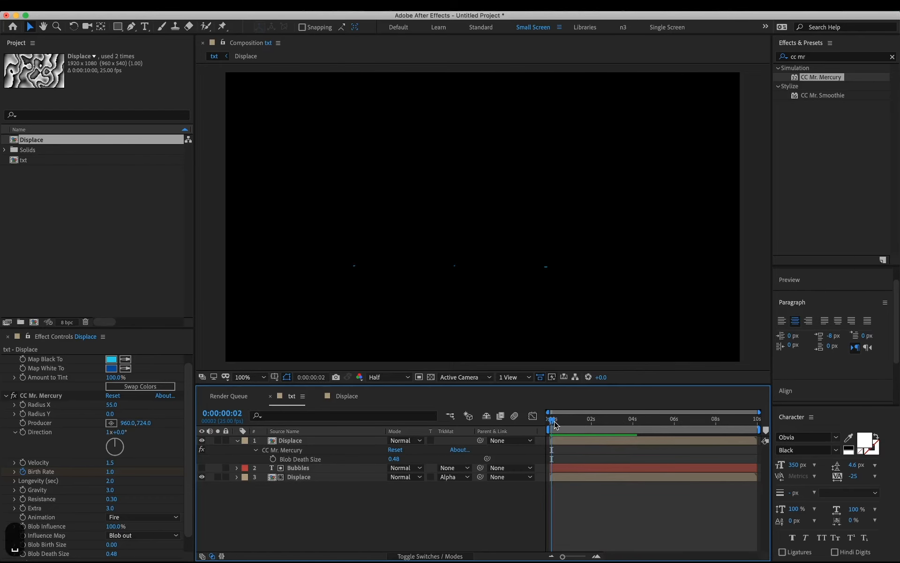
{"action": "key", "text": "space"}
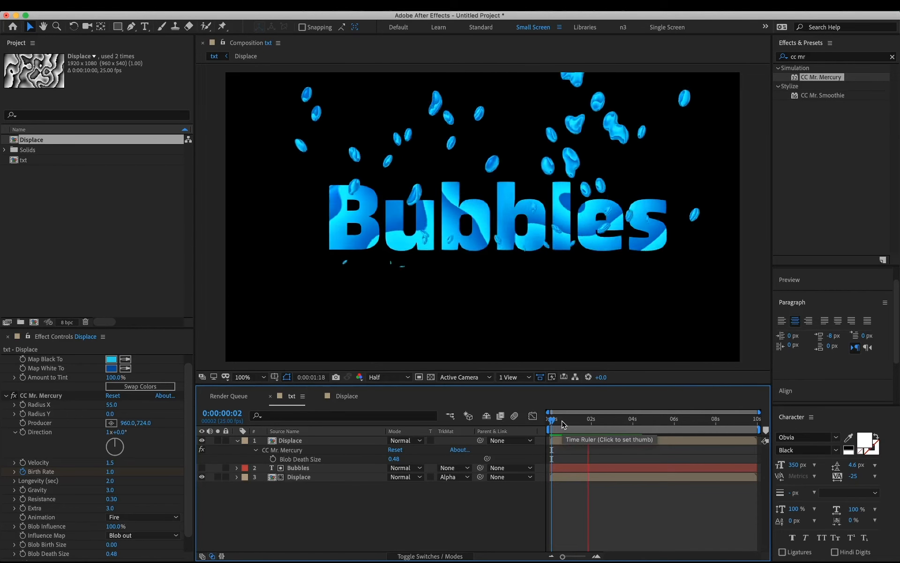
{"action": "key", "text": "space"}
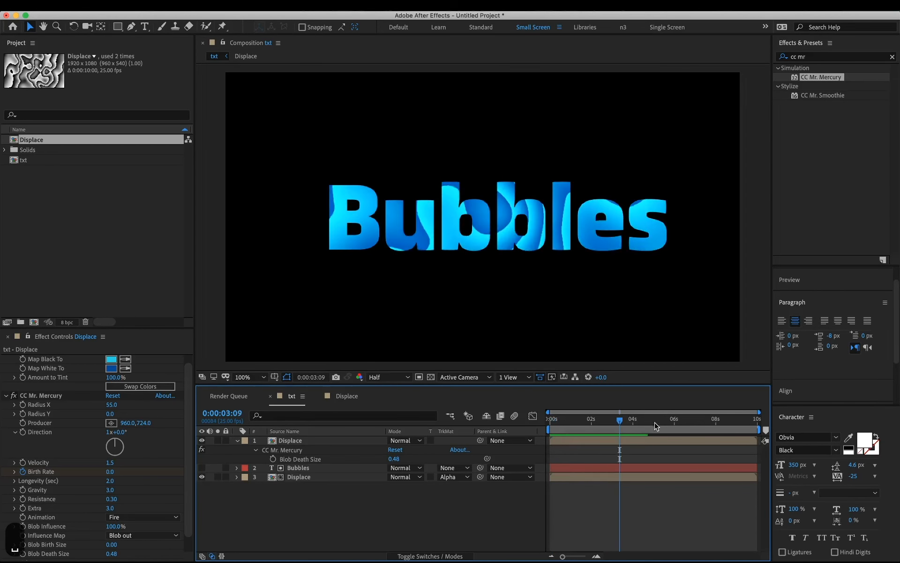
Step: Keyframe Birth Rate, Blob Birth Size and Blob Death Size down to 0 between 0:00:04:20 and 0:00:05:09 on the bottom Displace layer, and preview
{"action": "left_click", "coordinate": [649, 425]}
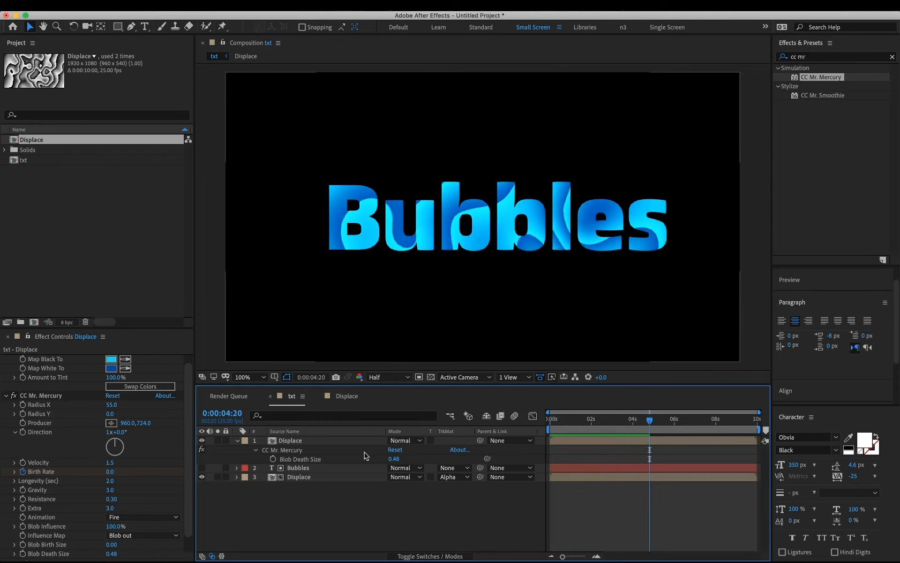
{"action": "left_click", "coordinate": [306, 477]}
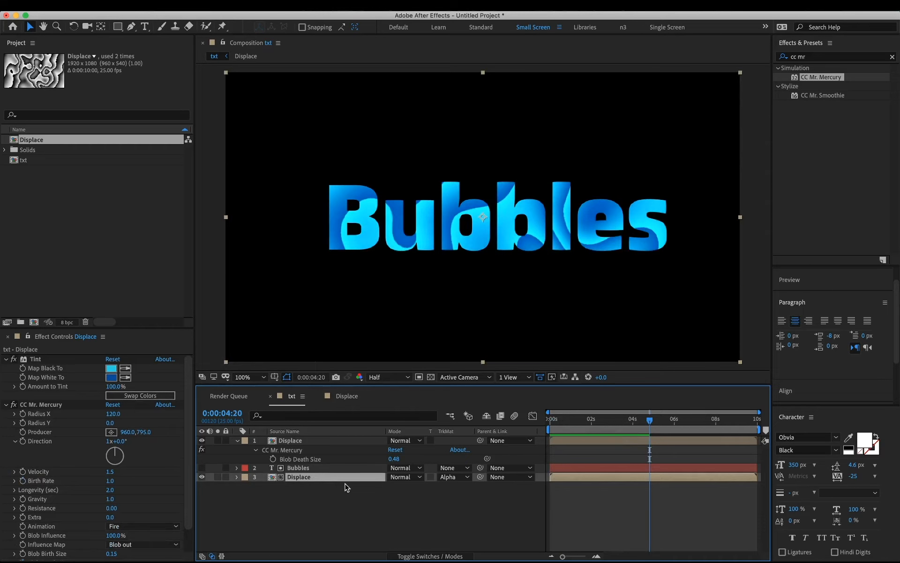
{"action": "key", "text": "u"}
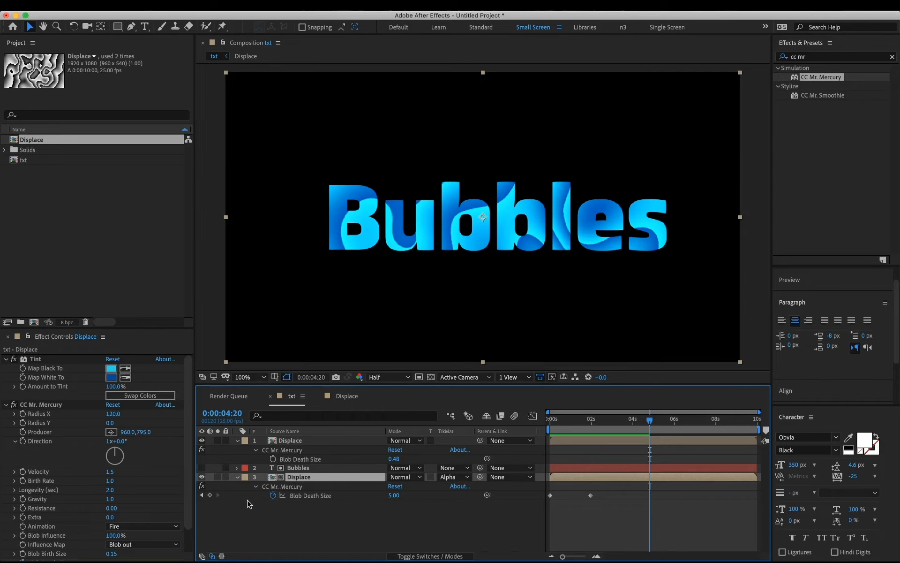
{"action": "left_click", "coordinate": [22, 480]}
{"action": "left_click_drag", "start_coordinate": [655, 425], "coordinate": [661, 422]}
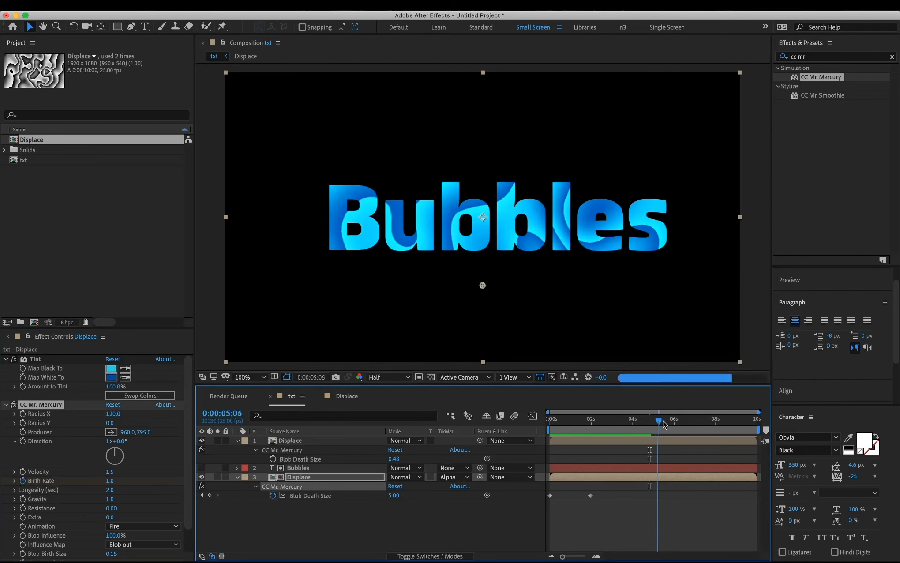
{"action": "left_click", "coordinate": [108, 481]}
{"action": "left_click", "coordinate": [108, 481]}
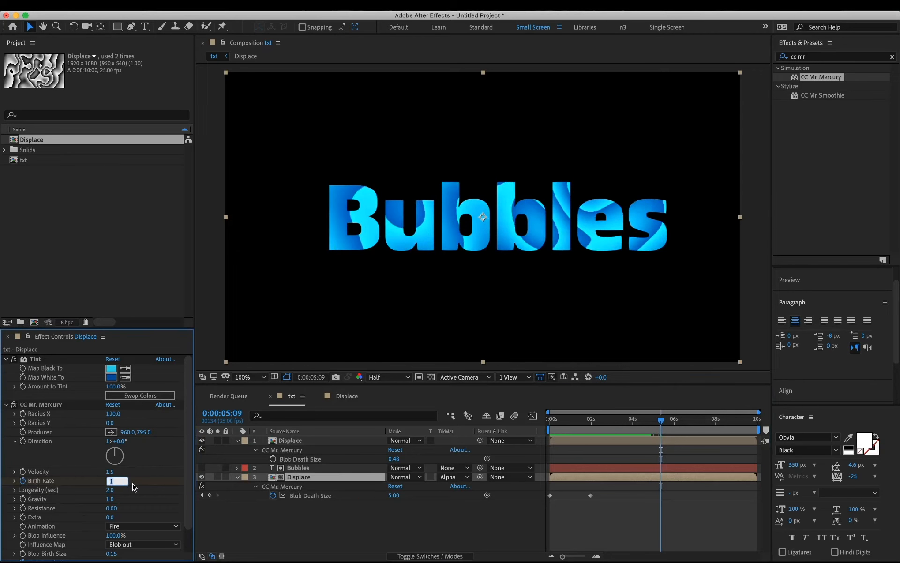
{"action": "type", "text": "0"}
{"action": "key", "text": "Return"}
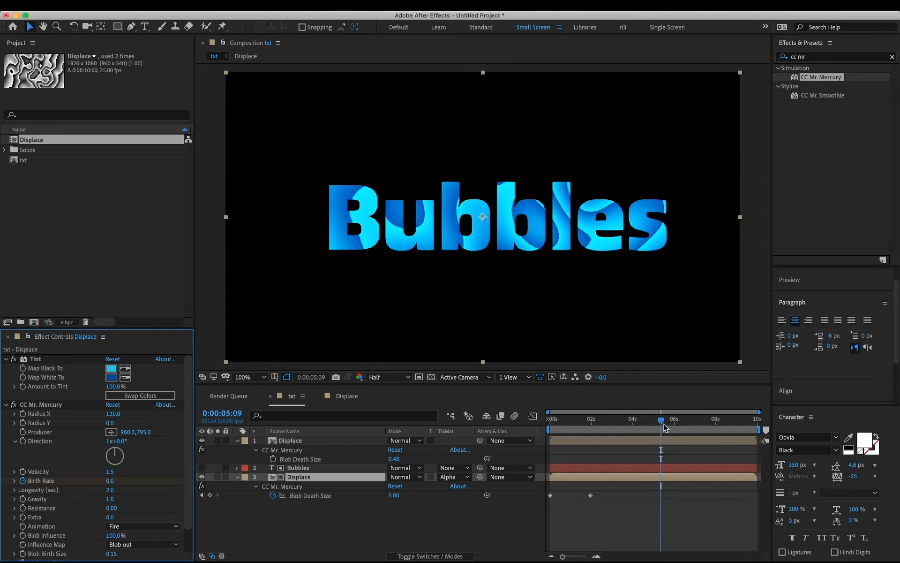
{"action": "left_click", "coordinate": [664, 424]}
{"action": "key", "text": "space"}
{"action": "left_click_drag", "start_coordinate": [694, 423], "coordinate": [677, 423]}
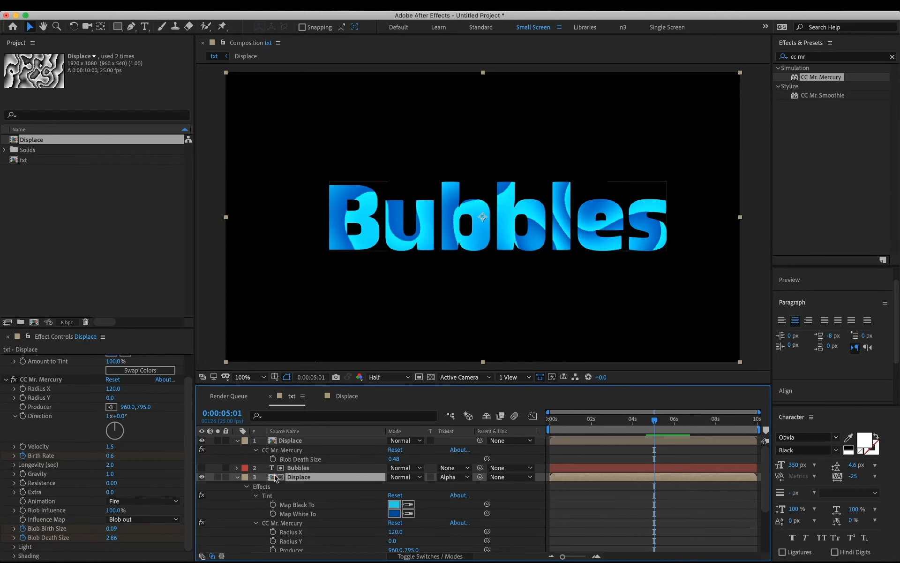
{"action": "left_click", "coordinate": [238, 477]}
Step: Duplicate the top Displace layer of droplets and set the track matte of the copied-from layer beneath it to None
{"action": "left_click", "coordinate": [349, 441]}
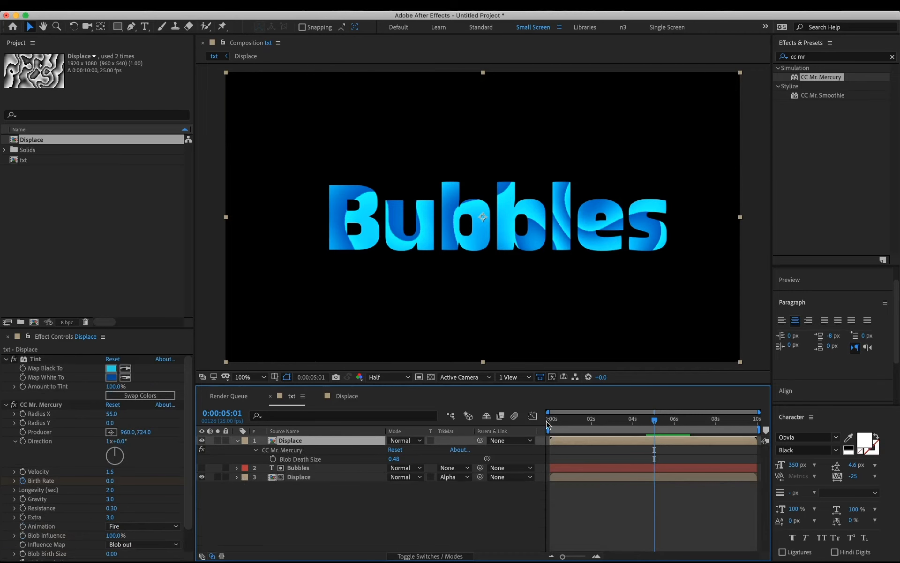
{"action": "left_click_drag", "start_coordinate": [548, 424], "coordinate": [571, 424]}
{"action": "key", "text": "super+d"}
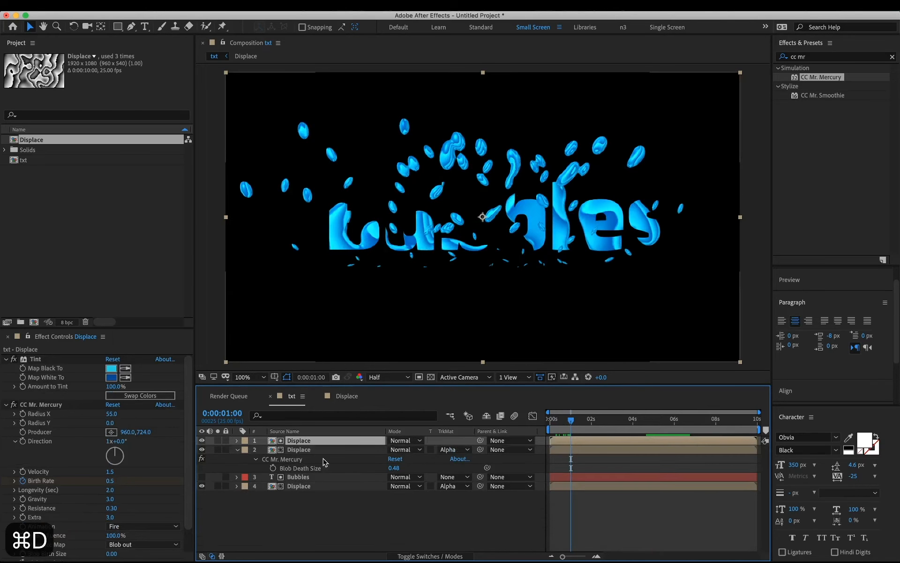
{"action": "left_click", "coordinate": [444, 453]}
{"action": "left_click", "coordinate": [449, 458]}
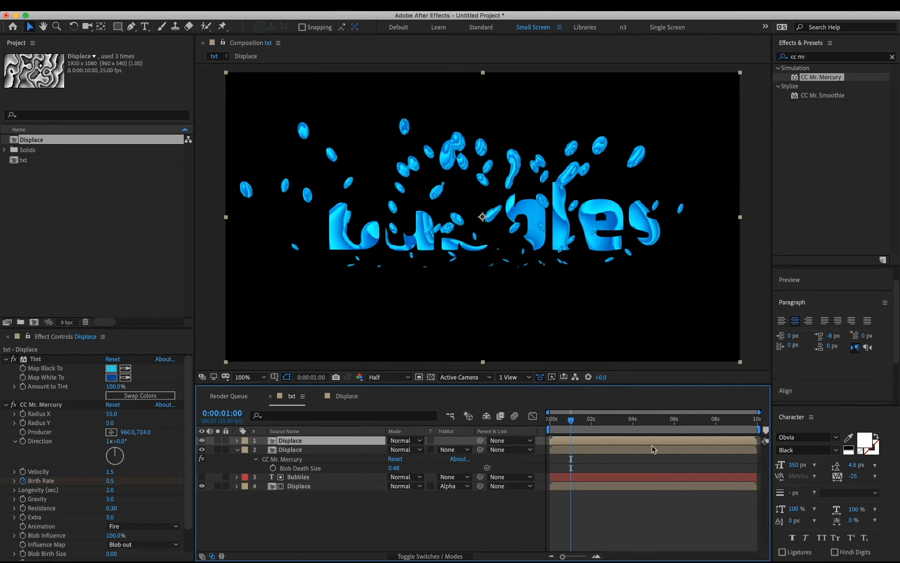
Step: Show the bottom Displace layer's keyframes and shift the duplicate droplet layer to start at their last keyframes, 0:00:05:09
{"action": "left_click", "coordinate": [589, 488]}
{"action": "key", "text": "u"}
{"action": "left_click", "coordinate": [576, 443]}
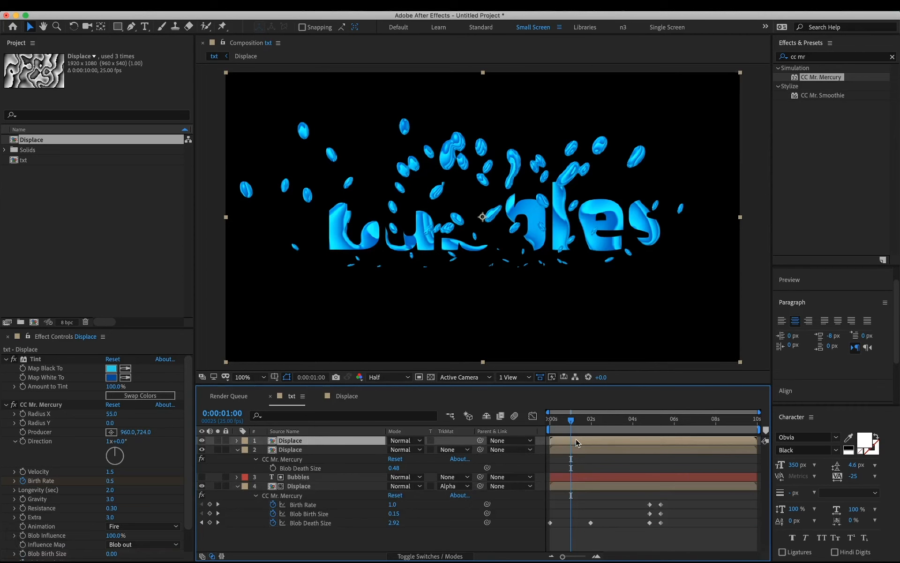
{"action": "left_click_drag", "start_coordinate": [576, 443], "coordinate": [669, 427]}
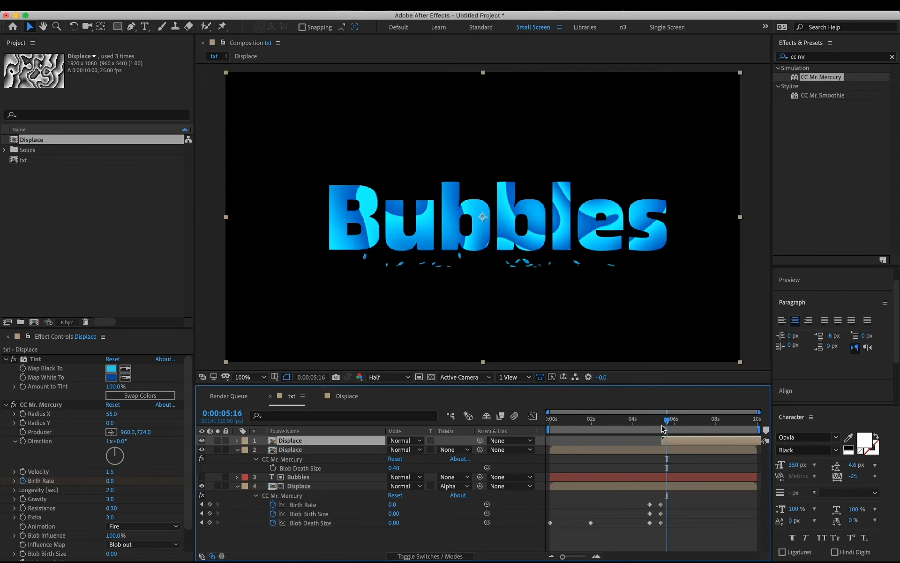
Step: Raise CC Mr. Mercury's Producer to 960,688 on the duplicate droplet layer, judging it at 0:00:05:17
{"action": "left_click", "coordinate": [667, 424]}
{"action": "left_click_drag", "start_coordinate": [667, 425], "coordinate": [669, 425]}
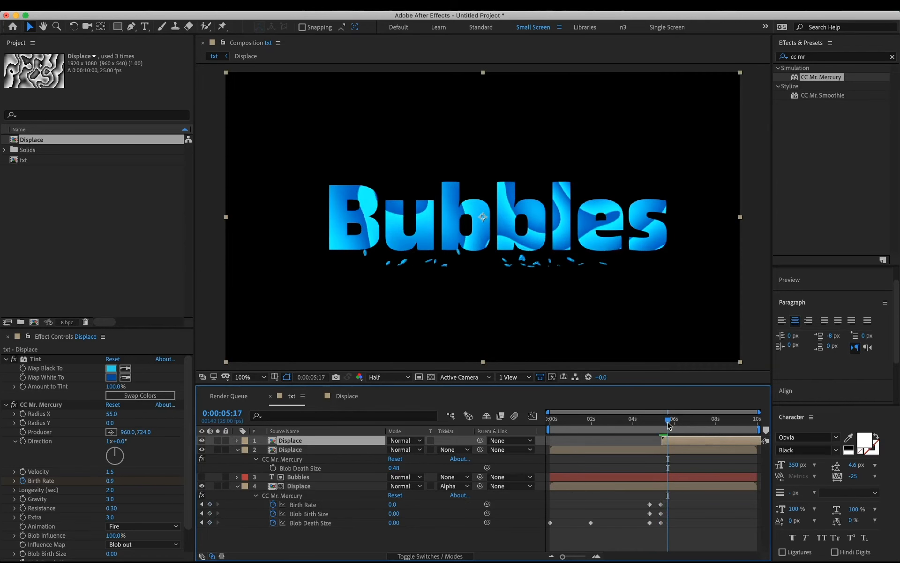
{"action": "mouse_move", "coordinate": [143, 432]}
{"action": "left_mouse_down"}
{"action": "mouse_move", "coordinate": [156, 430]}
{"action": "mouse_move", "coordinate": [135, 431]}
{"action": "left_mouse_up"}
{"action": "left_click", "coordinate": [127, 432]}
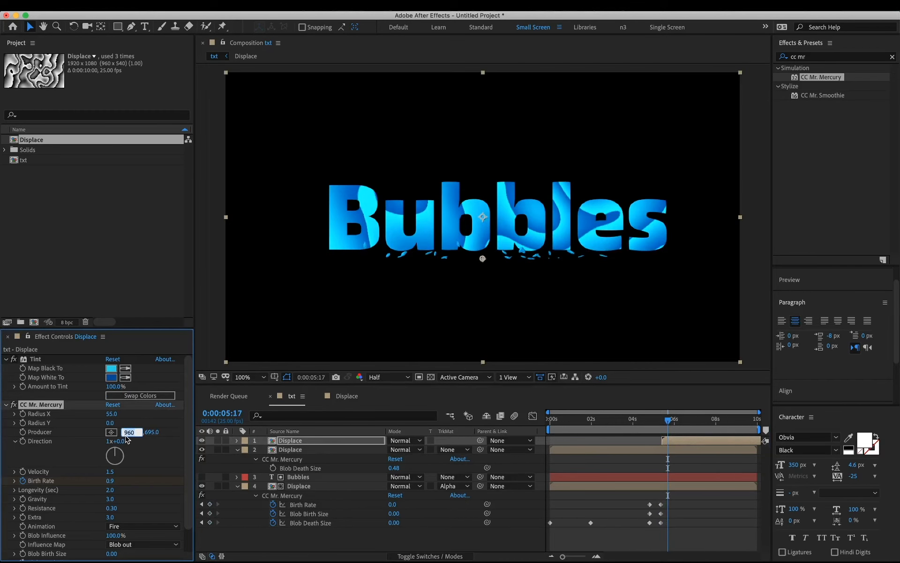
{"action": "key", "text": "Return"}
{"action": "left_click_drag", "start_coordinate": [141, 431], "coordinate": [138, 434]}
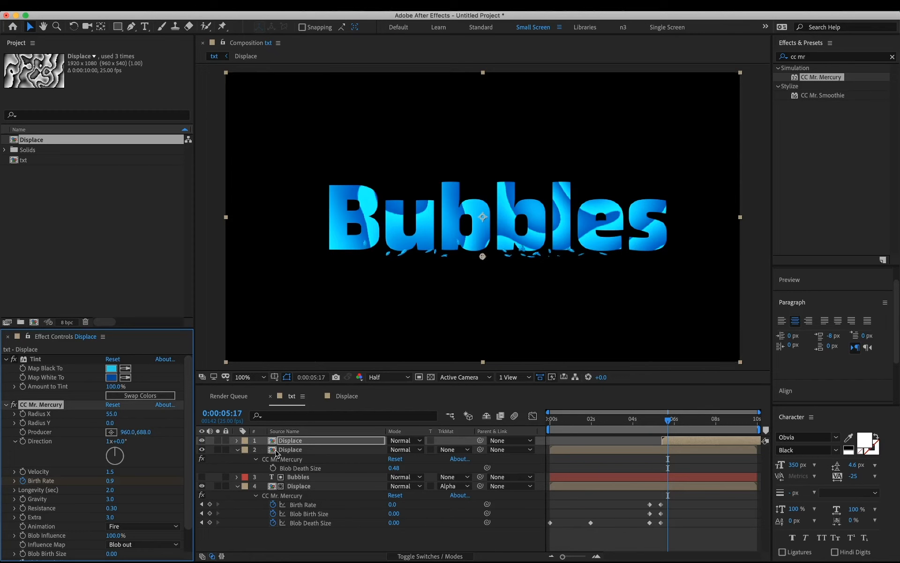
Step: Set the duplicate droplet layer's Blob Birth Size to 0.08 and preview the second burst from 0:00:04:20
{"action": "left_click", "coordinate": [306, 442]}
{"action": "scroll", "coordinate": [153, 515], "scroll_direction": "down", "scroll_amount": 2}
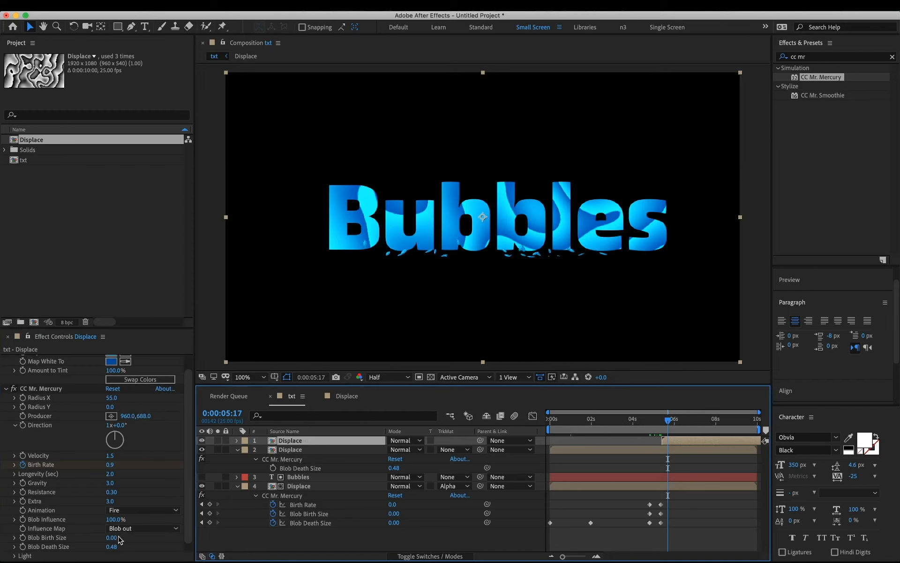
{"action": "left_click_drag", "start_coordinate": [117, 540], "coordinate": [188, 531]}
{"action": "left_click", "coordinate": [649, 419]}
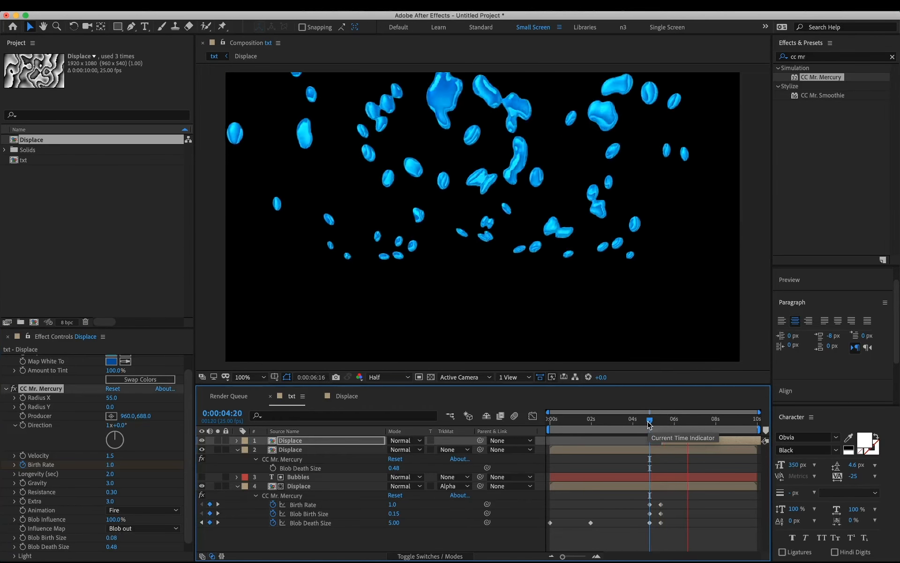
{"action": "left_click_drag", "start_coordinate": [649, 424], "coordinate": [574, 429]}
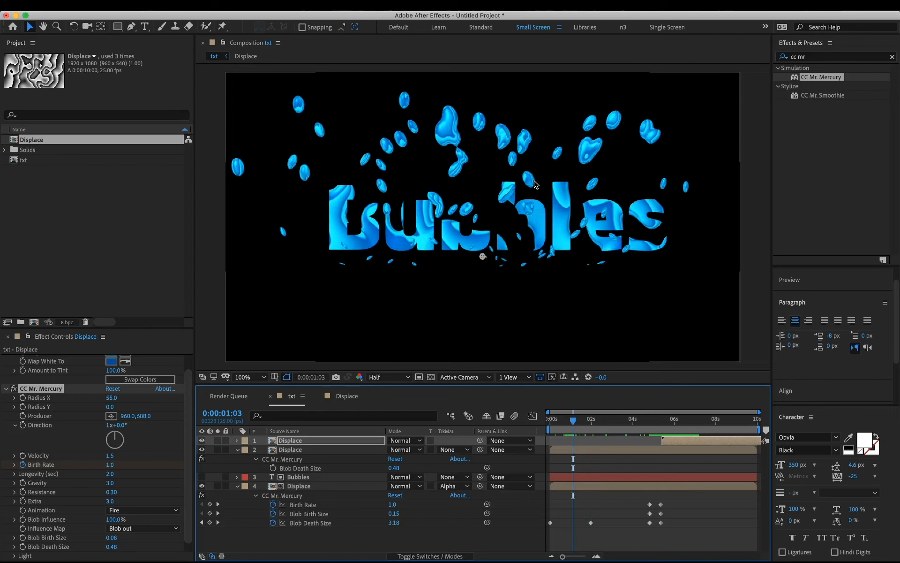
Step: Collapse the expanded Displace layers and apply Drop Shadow to the first-burst droplet layer, with opacity 94% and softness 33
{"action": "left_click", "coordinate": [238, 450]}
{"action": "left_click", "coordinate": [238, 468]}
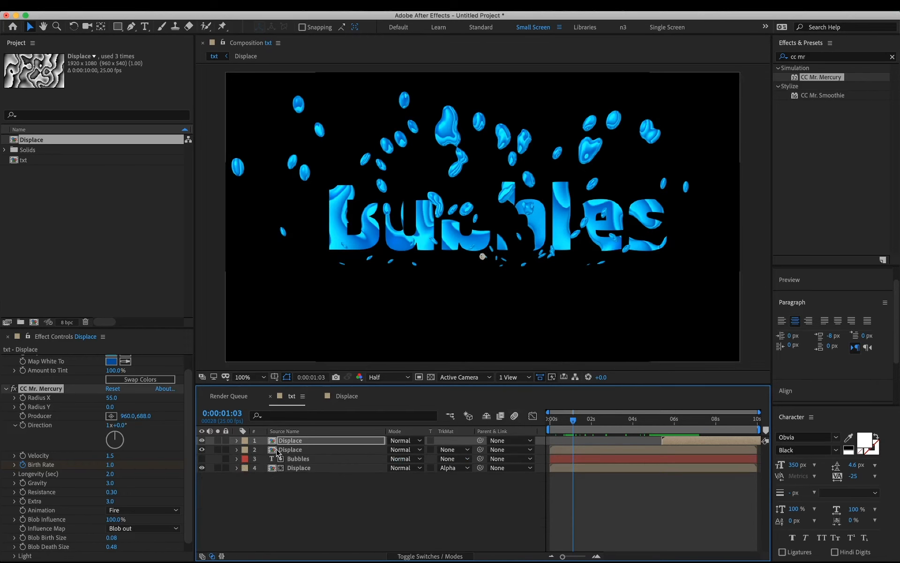
{"action": "left_click", "coordinate": [285, 449]}
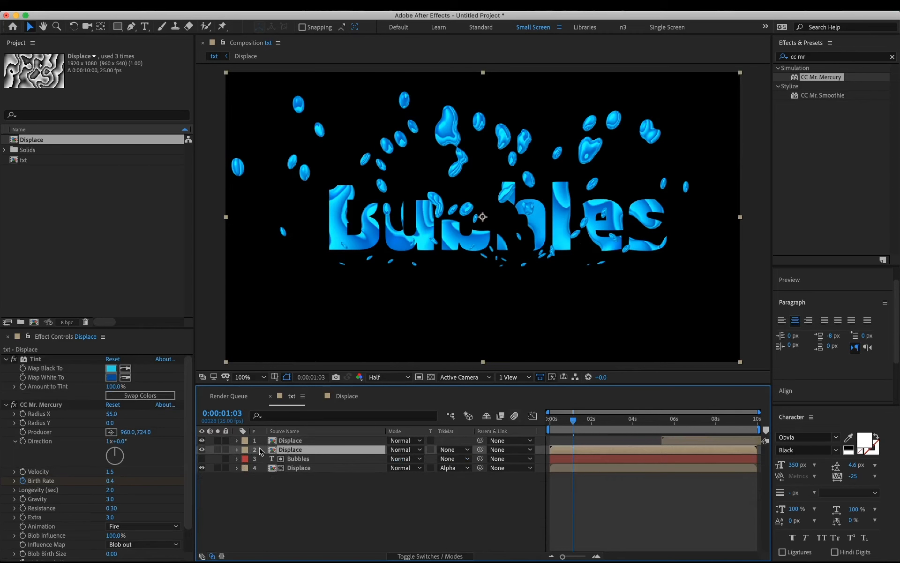
{"action": "left_click", "coordinate": [791, 57]}
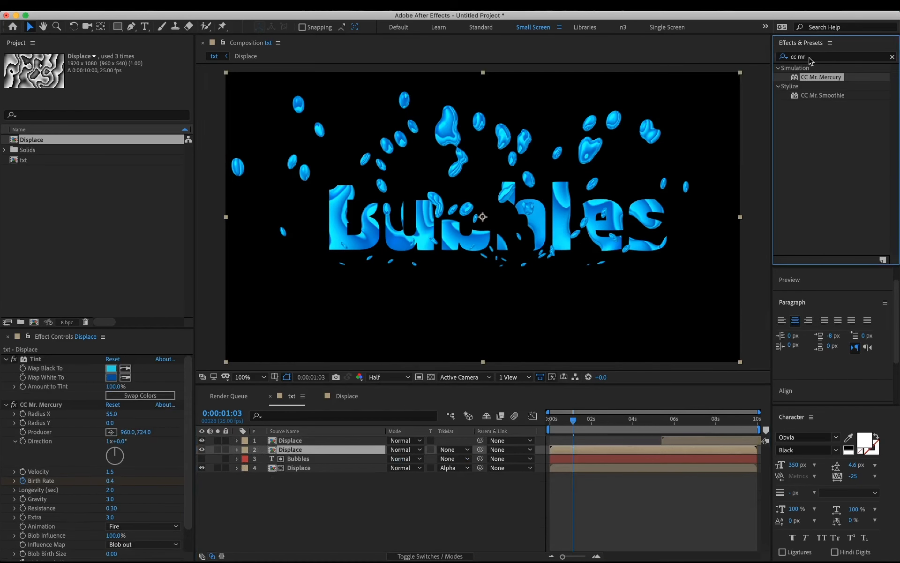
{"action": "left_click", "coordinate": [809, 57]}
{"action": "type", "text": "drop sh"}
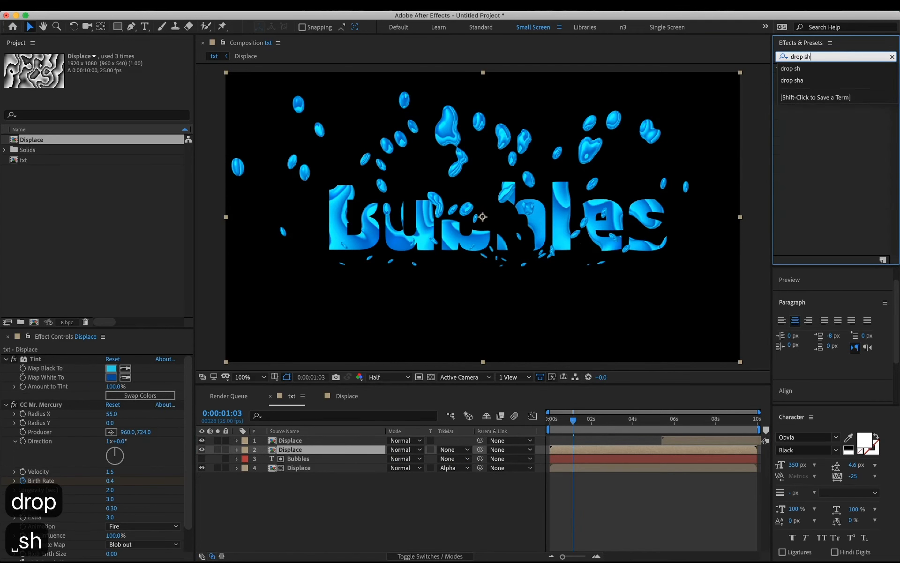
{"action": "double_click", "coordinate": [828, 77]}
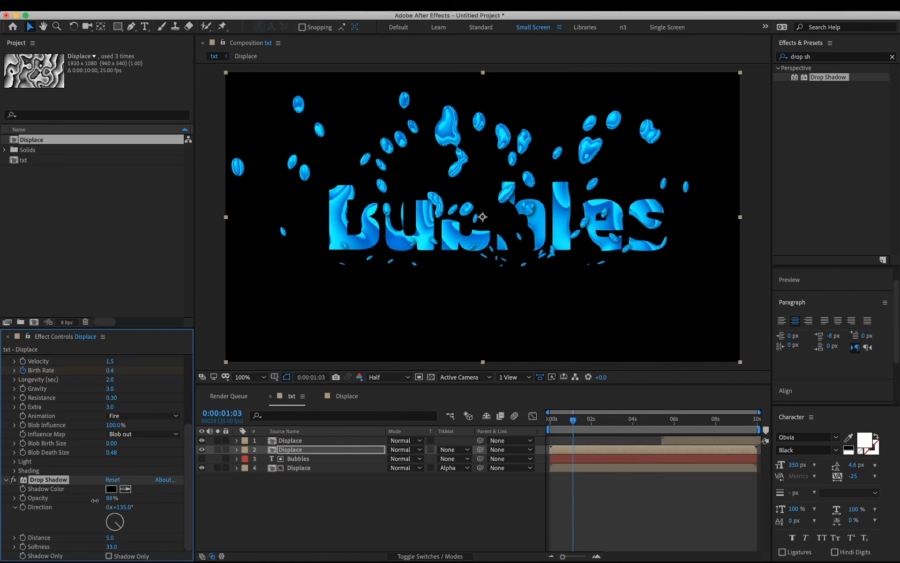
Step: Scrub through the first droplet burst and preview the shadowed droplets over the text from 0:00:01:16
{"action": "left_click_drag", "start_coordinate": [555, 419], "coordinate": [583, 411]}
{"action": "left_click_drag", "start_coordinate": [586, 411], "coordinate": [584, 411]}
{"action": "key", "text": "space"}
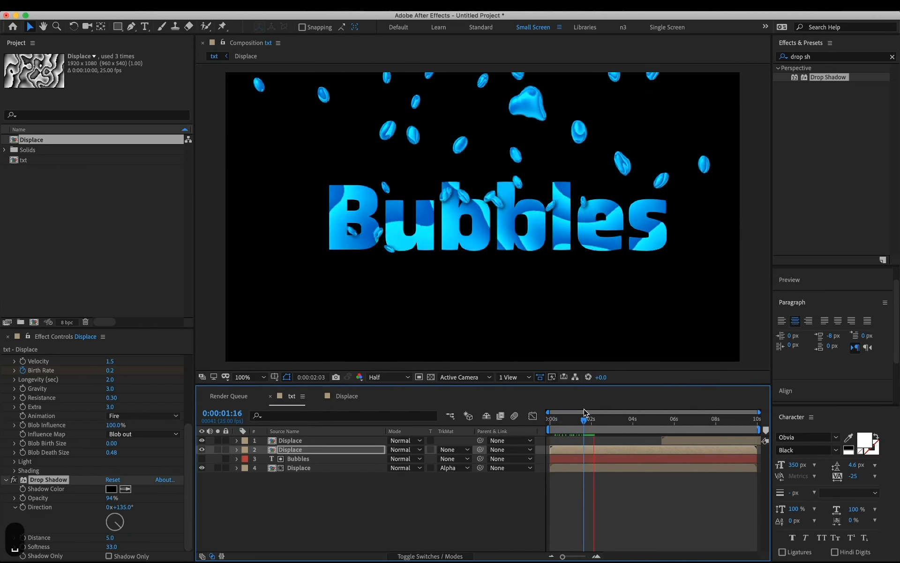